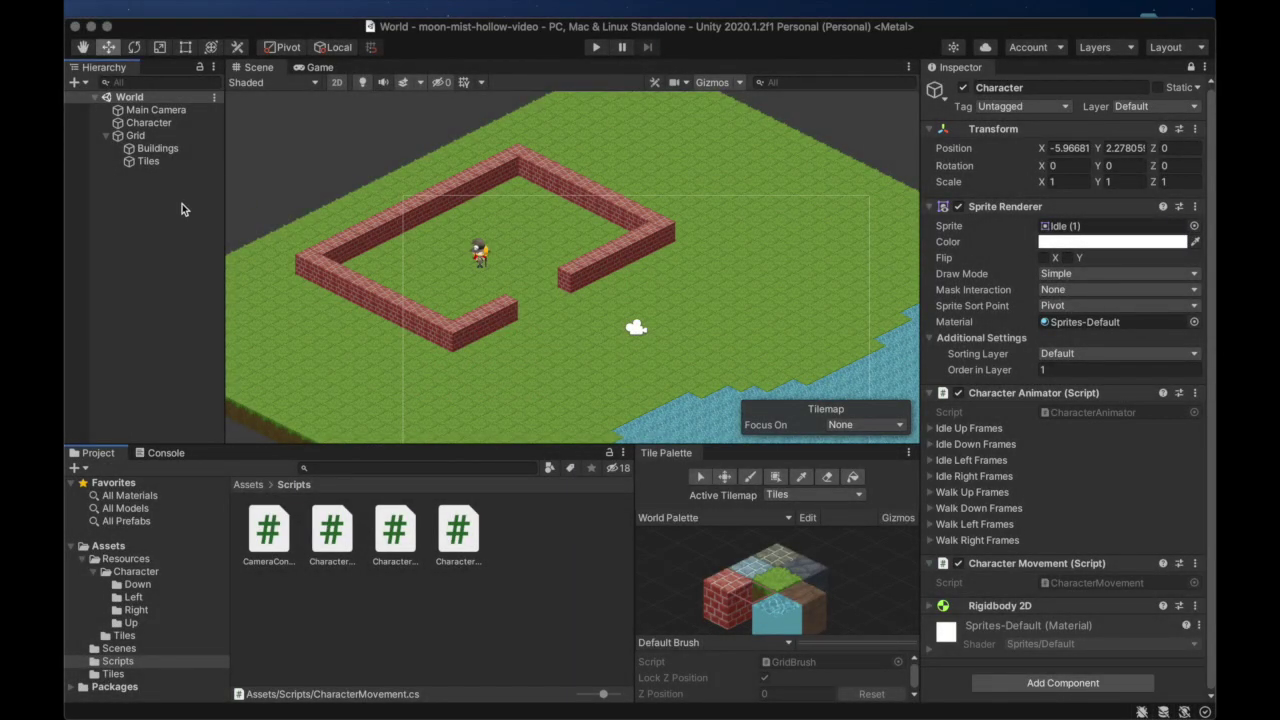
Add an Isometric Z As Y Tilemap, inside a new second Grid, to the World scene
{"action": "right_click", "coordinate": [155, 210]}
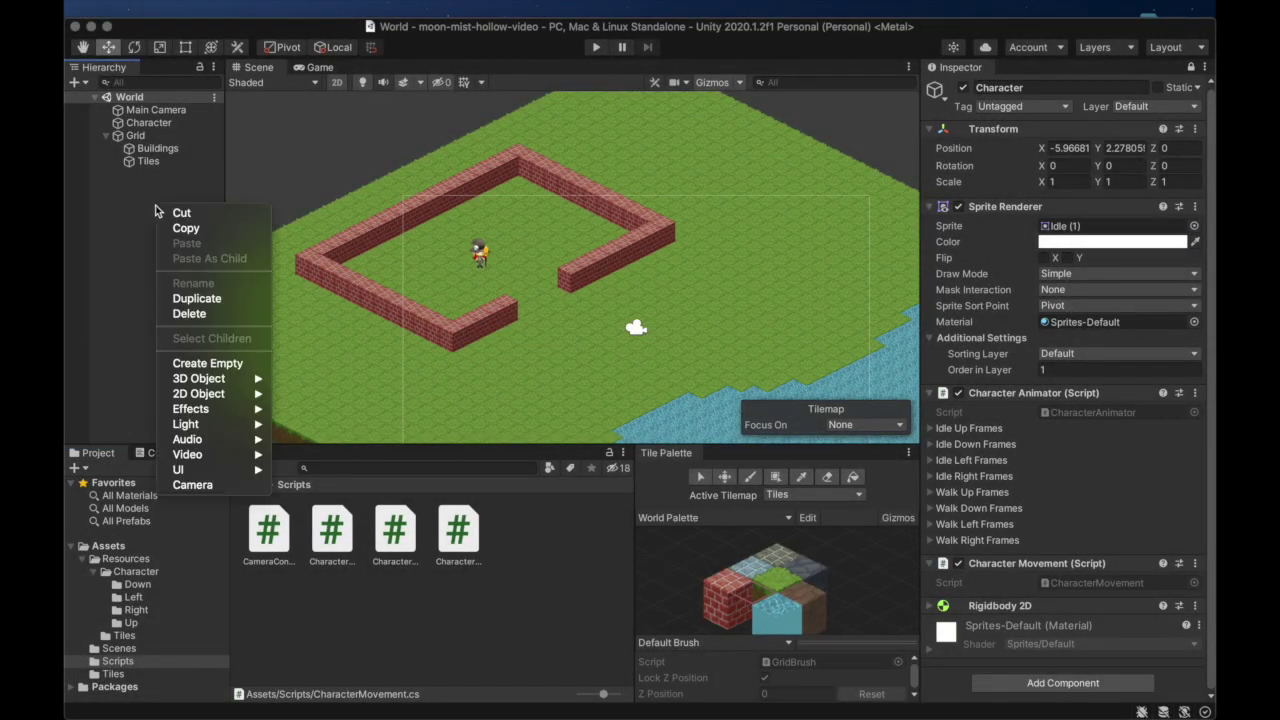
{"action": "right_click", "coordinate": [134, 213]}
{"action": "right_click", "coordinate": [134, 213]}
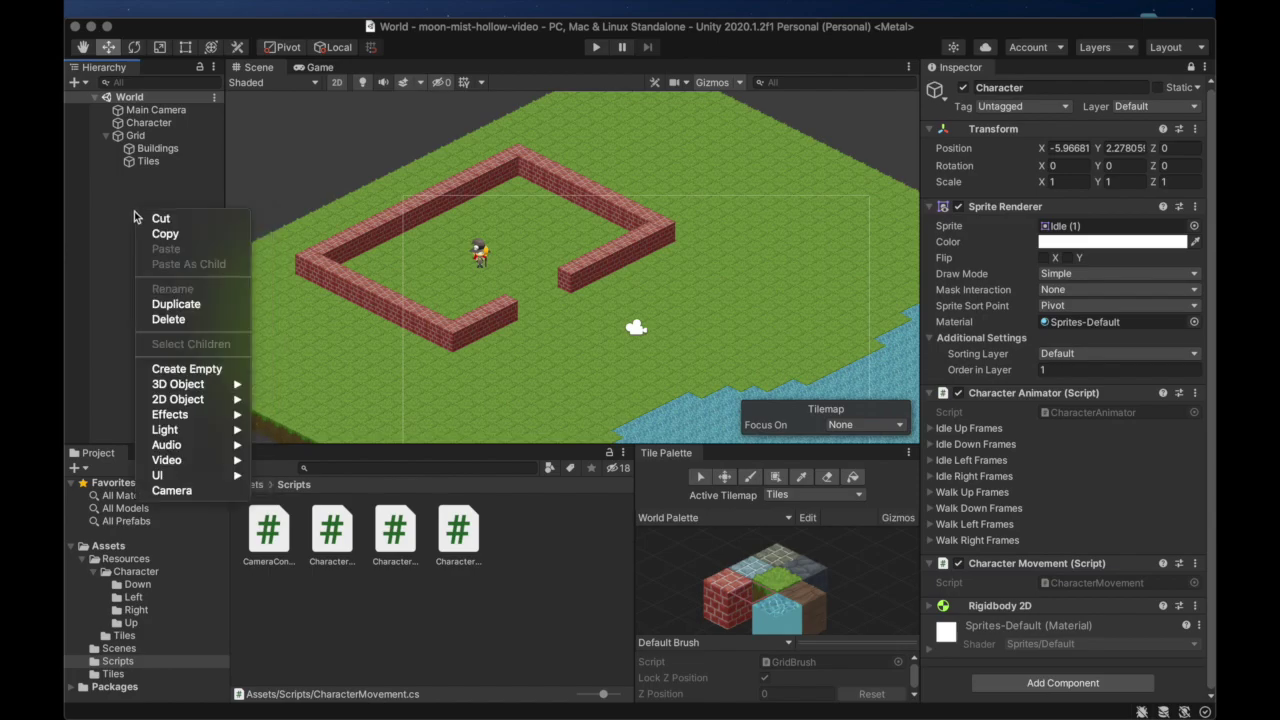
{"action": "mouse_move", "coordinate": [190, 400]}
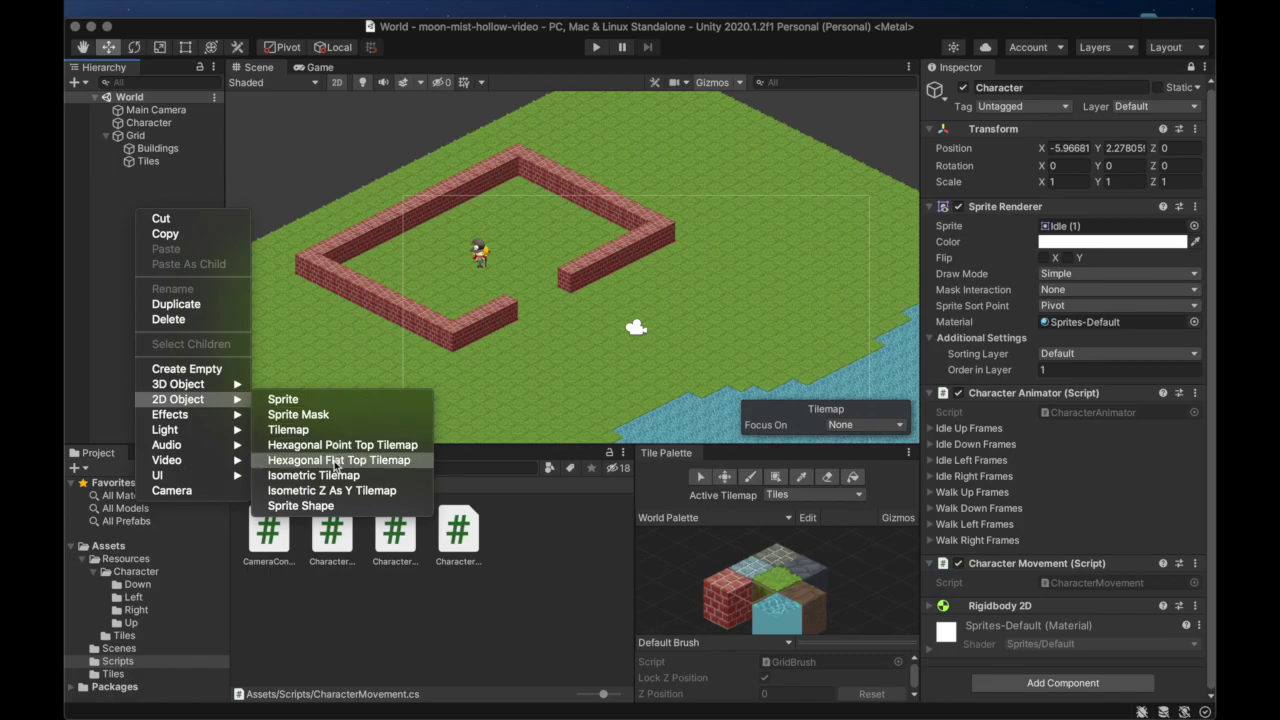
{"action": "left_click", "coordinate": [340, 490]}
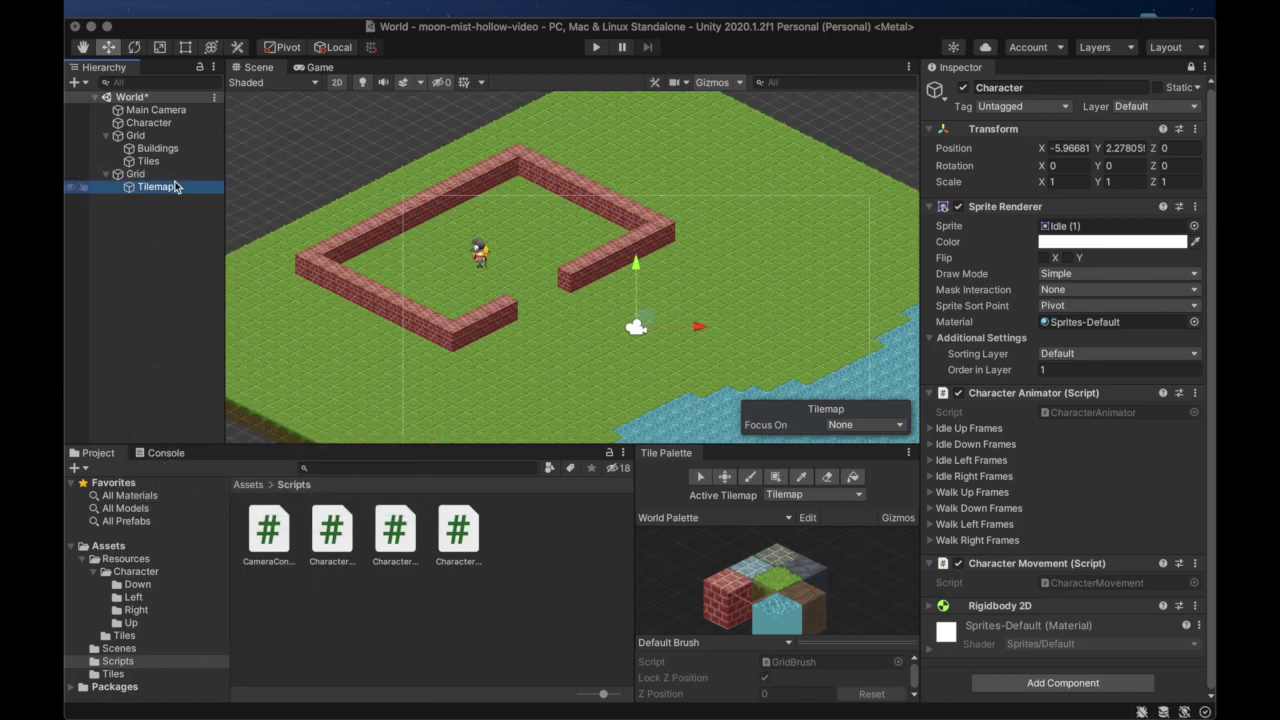
Move the new Tilemap under the original Grid and delete the leftover empty Grid
{"action": "left_click_drag", "start_coordinate": [163, 187], "coordinate": [147, 146]}
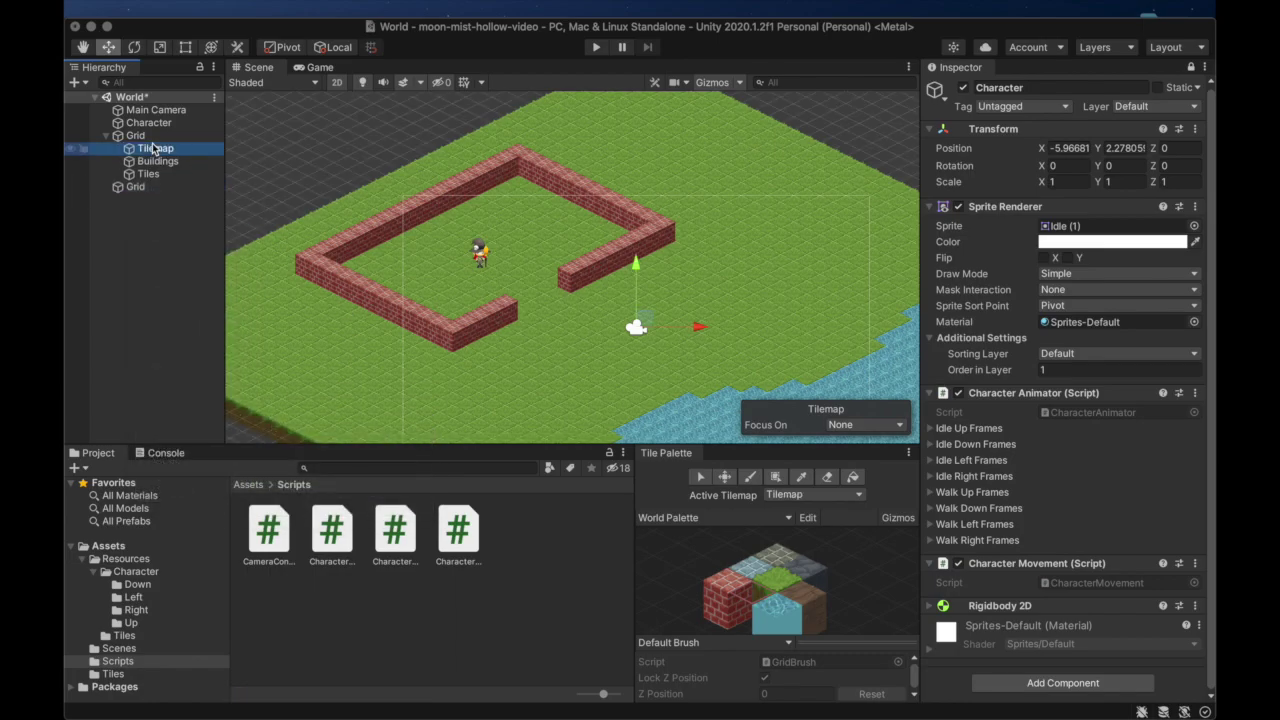
{"action": "right_click", "coordinate": [137, 190]}
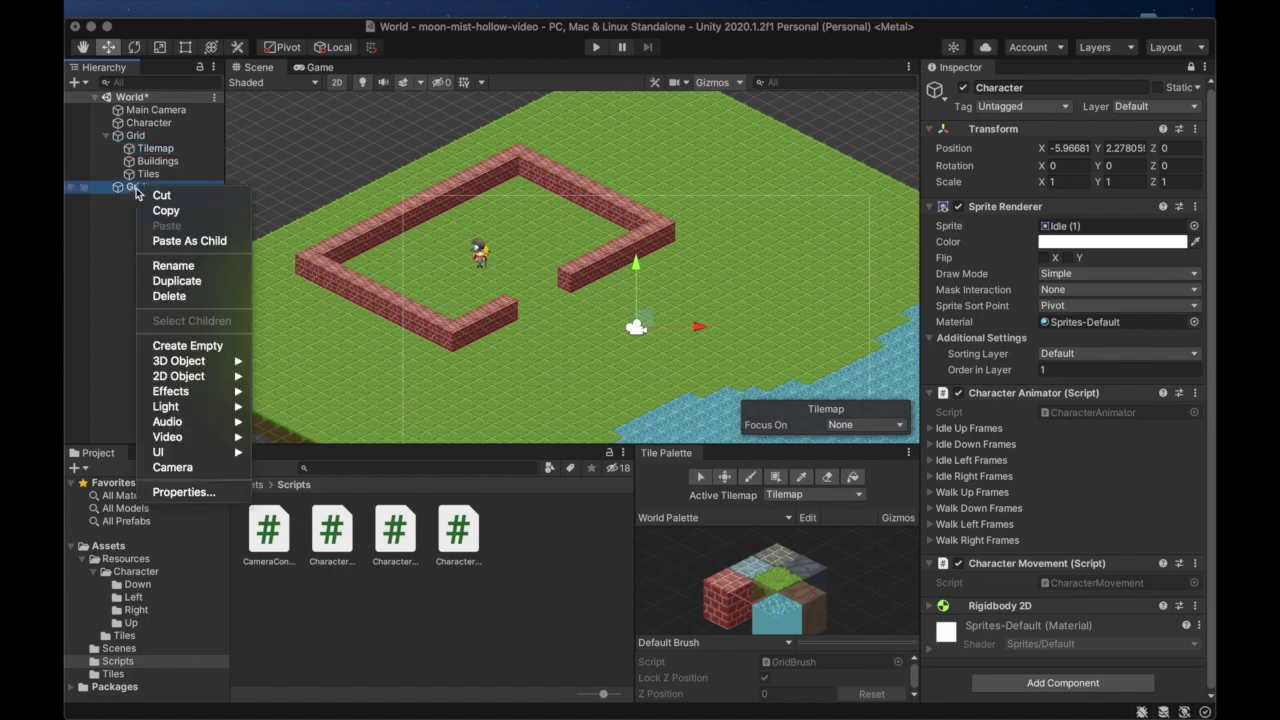
{"action": "left_click", "coordinate": [178, 296]}
Rename the moved Tilemap to 'Collision'
{"action": "left_click", "coordinate": [176, 149]}
{"action": "left_click", "coordinate": [176, 148]}
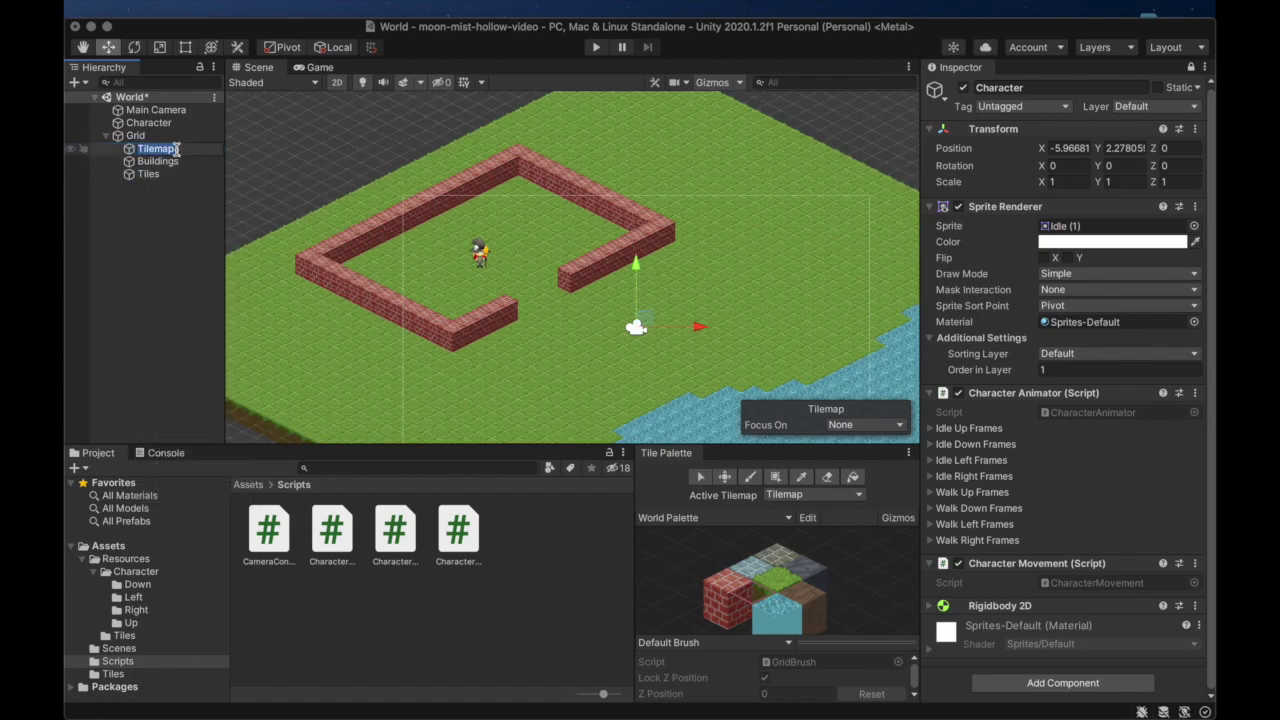
{"action": "type", "text": "Collision"}
{"action": "key", "text": "Return"}
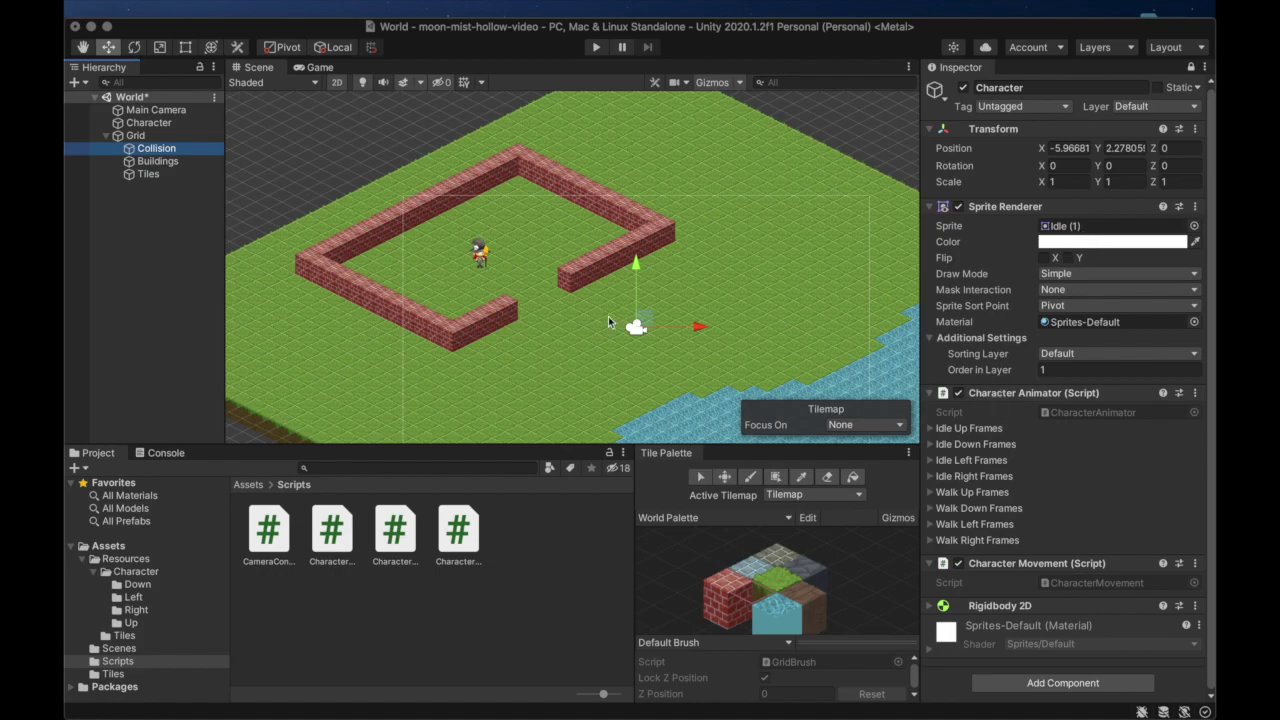
Set the Collision tilemap's renderer Mode to Individual and Order in Layer to 2
{"action": "left_click", "coordinate": [1190, 68]}
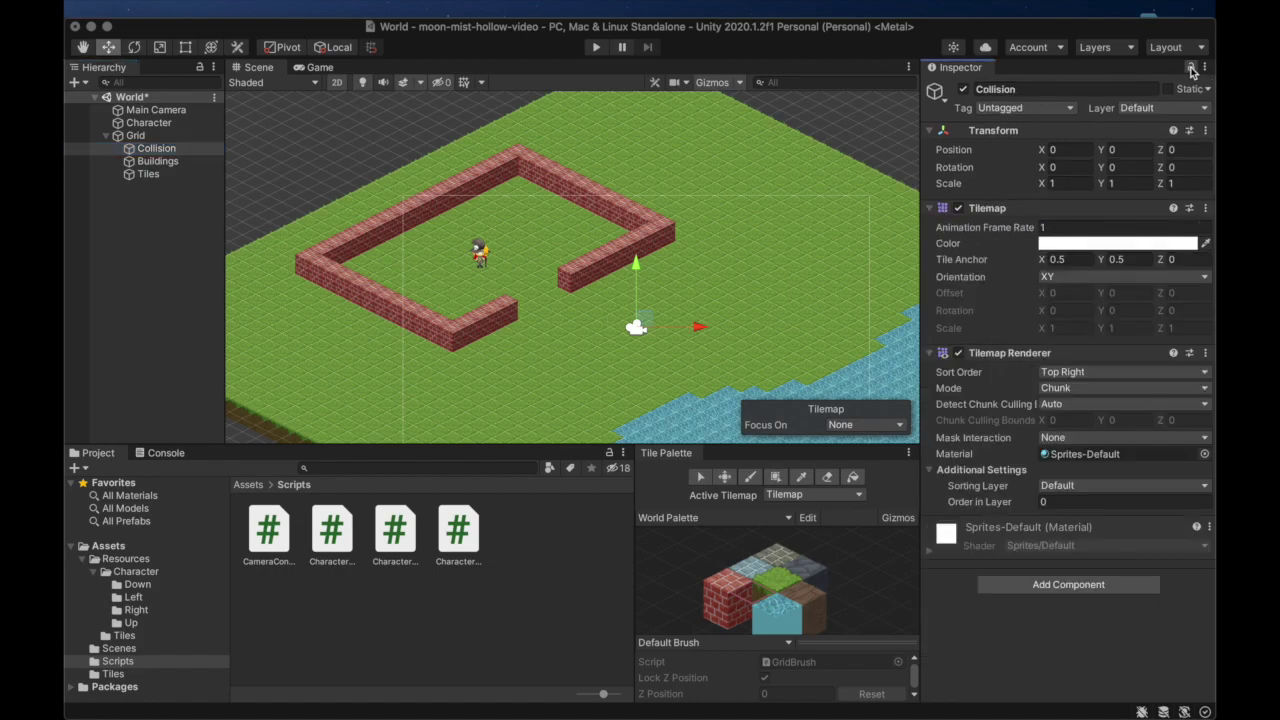
{"action": "left_click", "coordinate": [165, 149]}
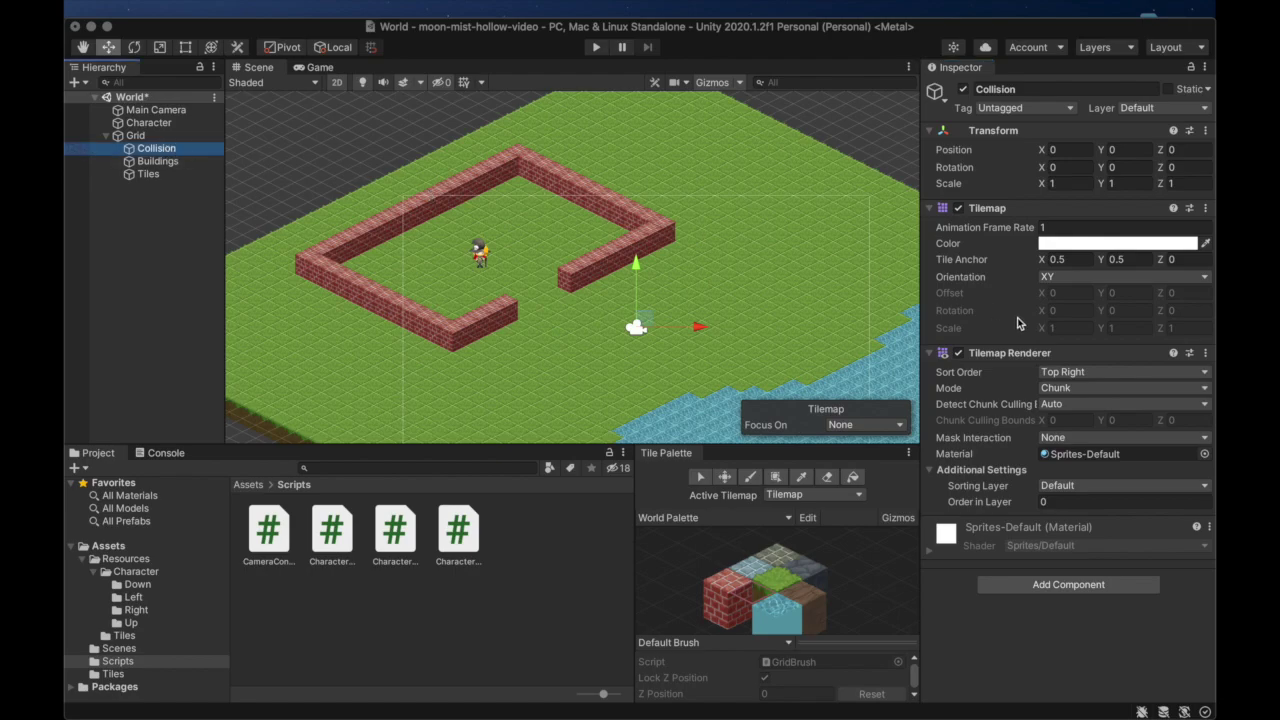
{"action": "left_click", "coordinate": [1071, 388]}
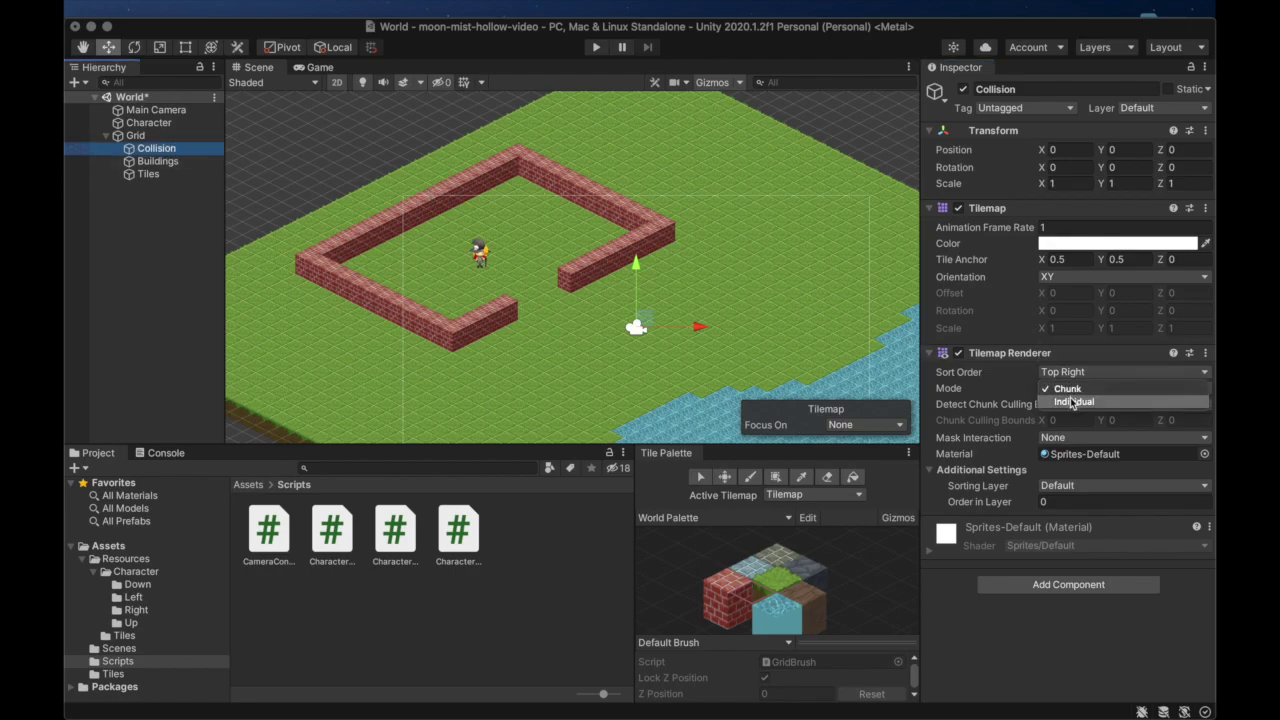
{"action": "left_click", "coordinate": [1072, 401]}
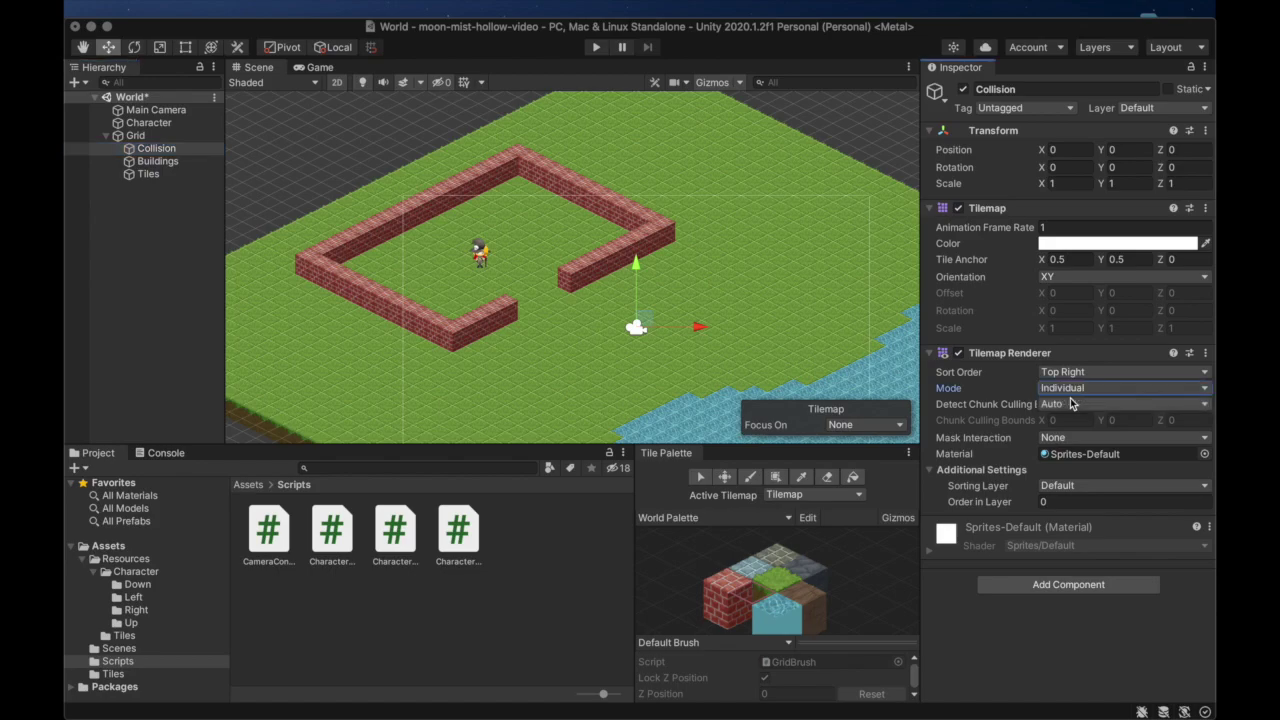
{"action": "left_click", "coordinate": [1054, 503]}
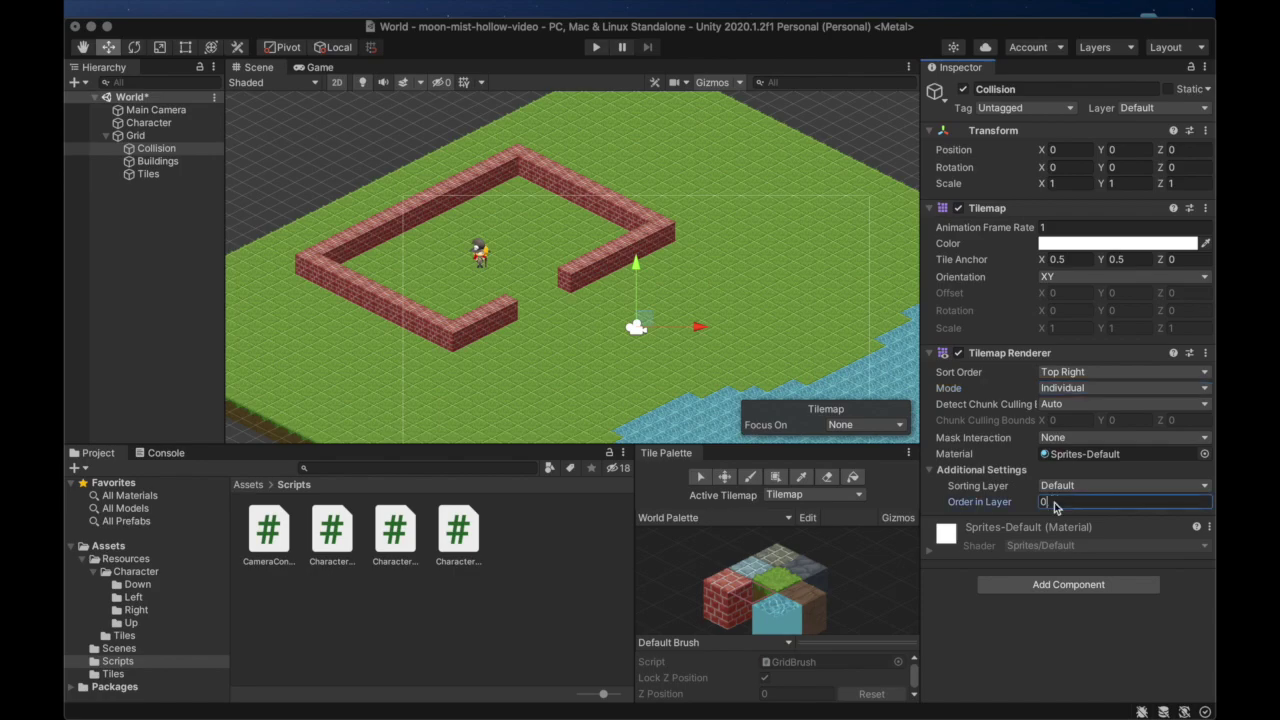
{"action": "type", "text": "2"}
{"action": "left_click", "coordinate": [151, 277]}
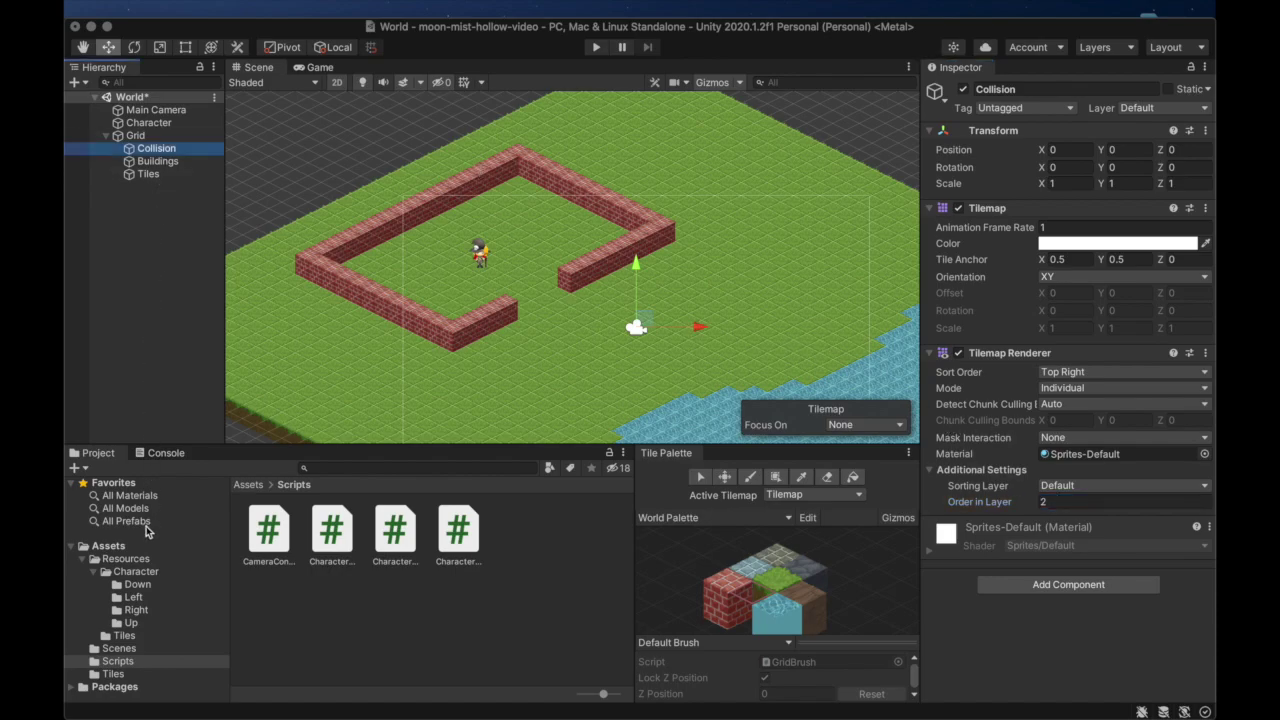
From the Tiles folder, paint collision marker tiles along the brick walls using Paint Brush and Box Fill
{"action": "left_click", "coordinate": [126, 637]}
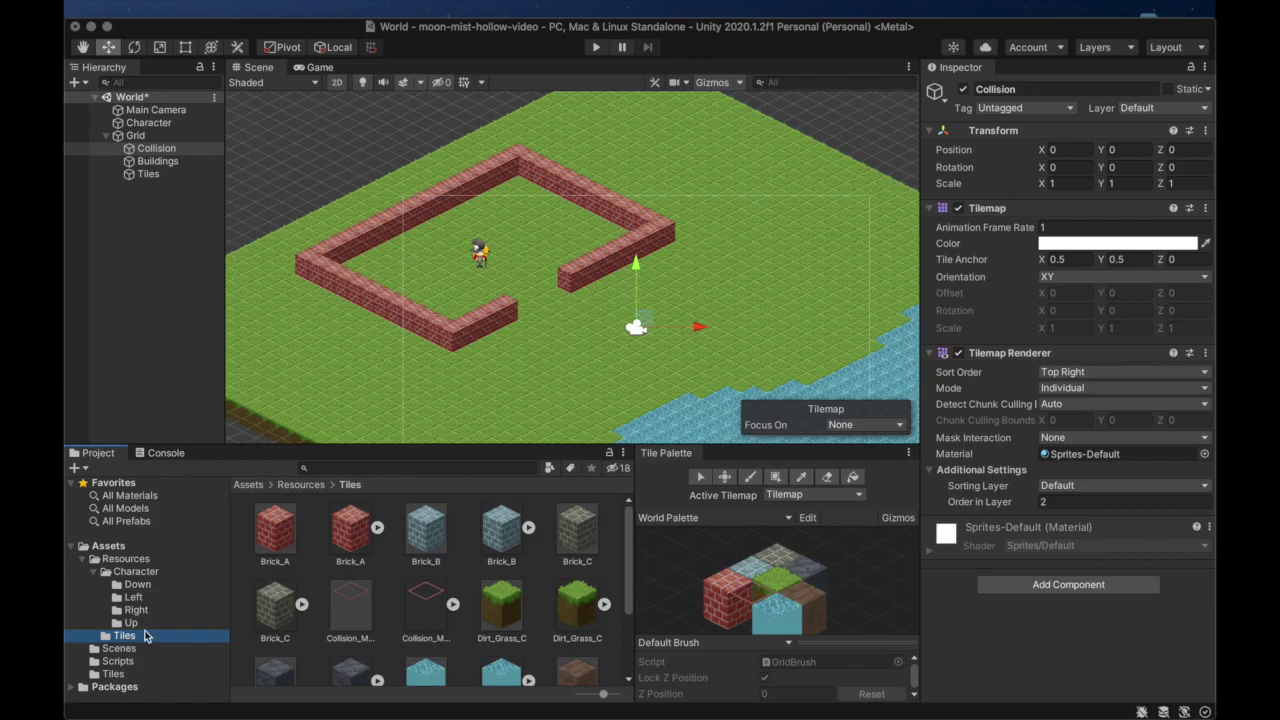
{"action": "left_click", "coordinate": [755, 603]}
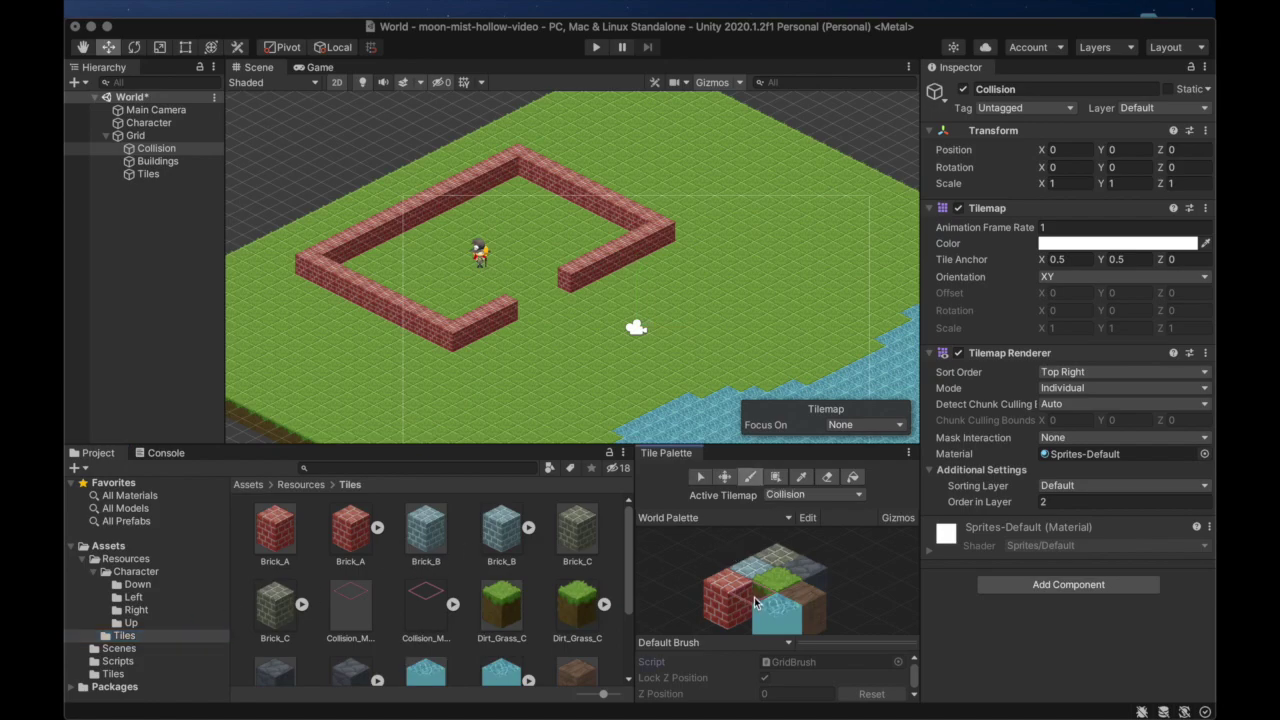
{"action": "scroll", "coordinate": [483, 300], "scroll_direction": "up", "scroll_amount": 1}
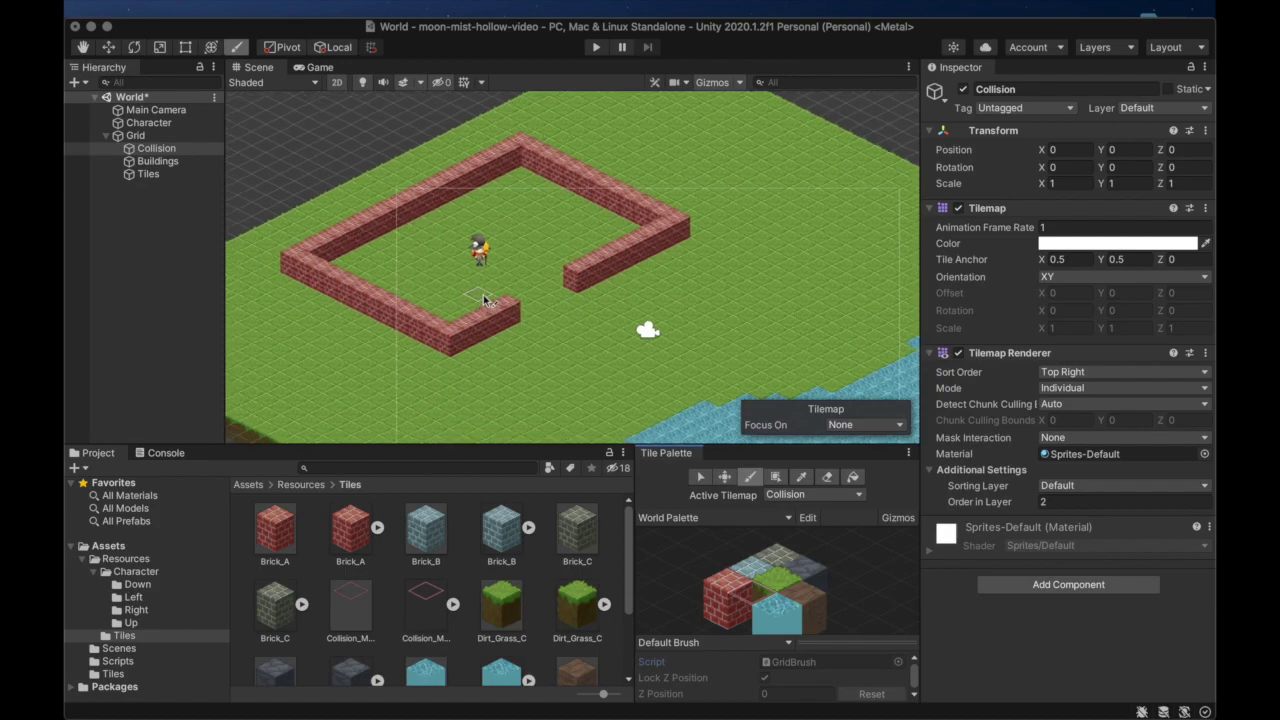
{"action": "scroll", "coordinate": [483, 300], "scroll_direction": "up", "scroll_amount": 3}
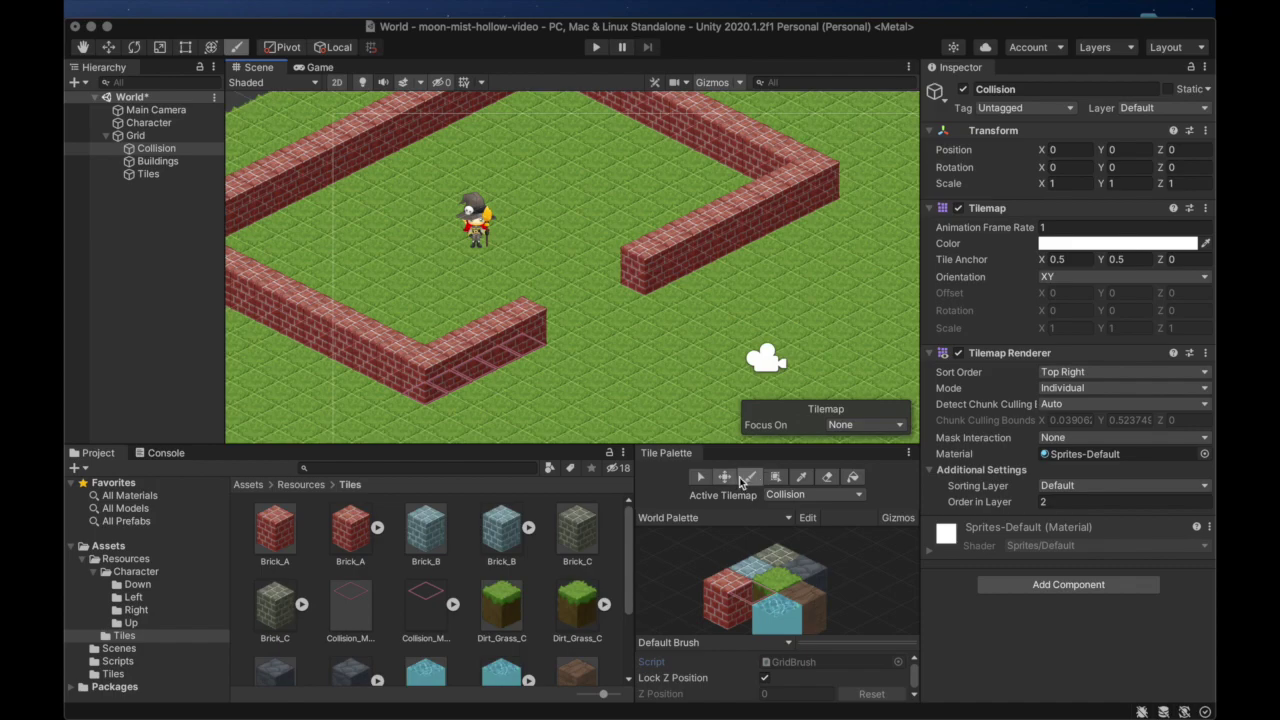
{"action": "left_click", "coordinate": [775, 477]}
{"action": "scroll", "coordinate": [566, 277], "scroll_direction": "down", "scroll_amount": 2}
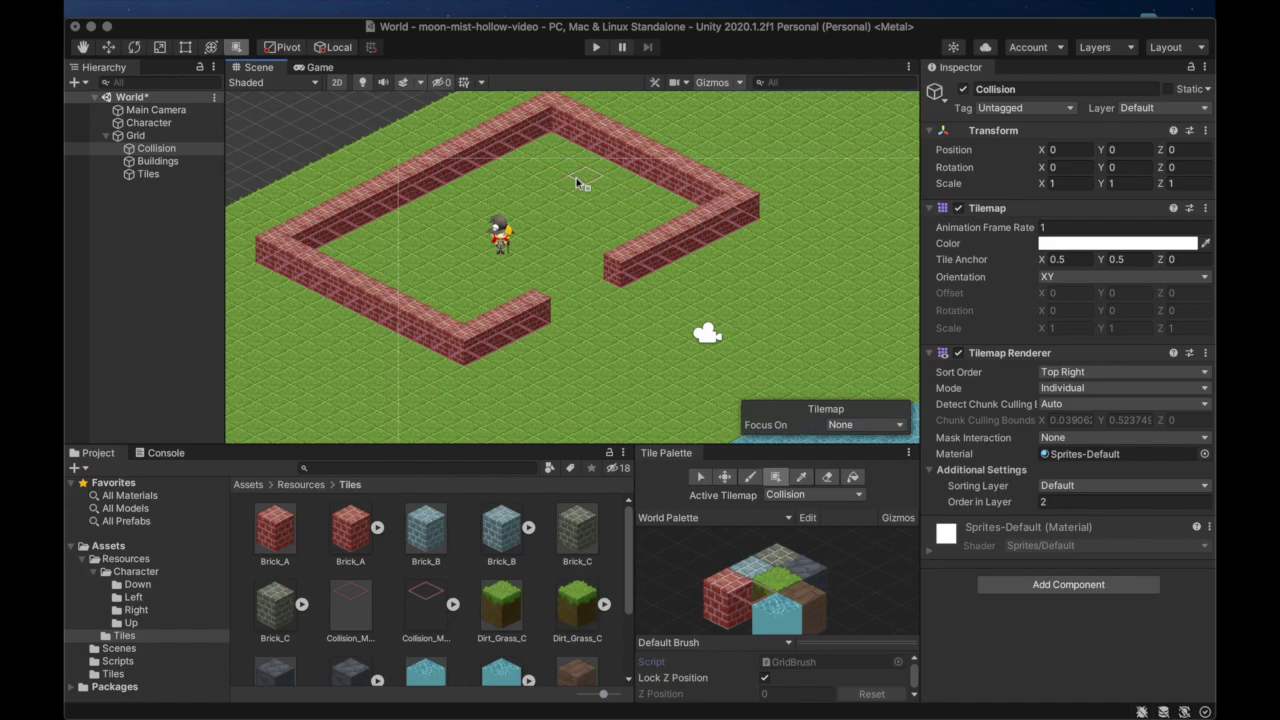
Add a Tilemap Collider 2D component to the Collision tilemap
{"action": "left_click", "coordinate": [1030, 578]}
{"action": "type", "text": "rigi"}
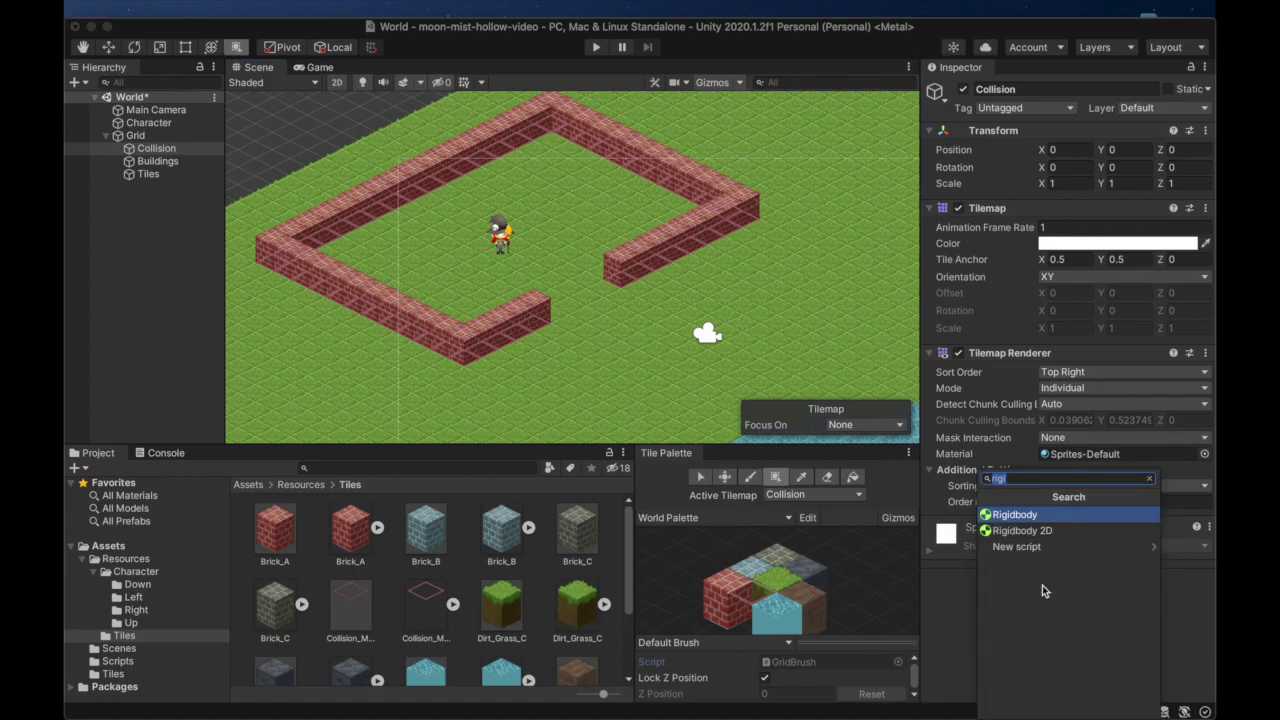
{"action": "key", "text": "BackSpace"}
{"action": "key", "text": "BackSpace"}
{"action": "key", "text": "BackSpace"}
{"action": "key", "text": "BackSpace"}
{"action": "type", "text": "tile"}
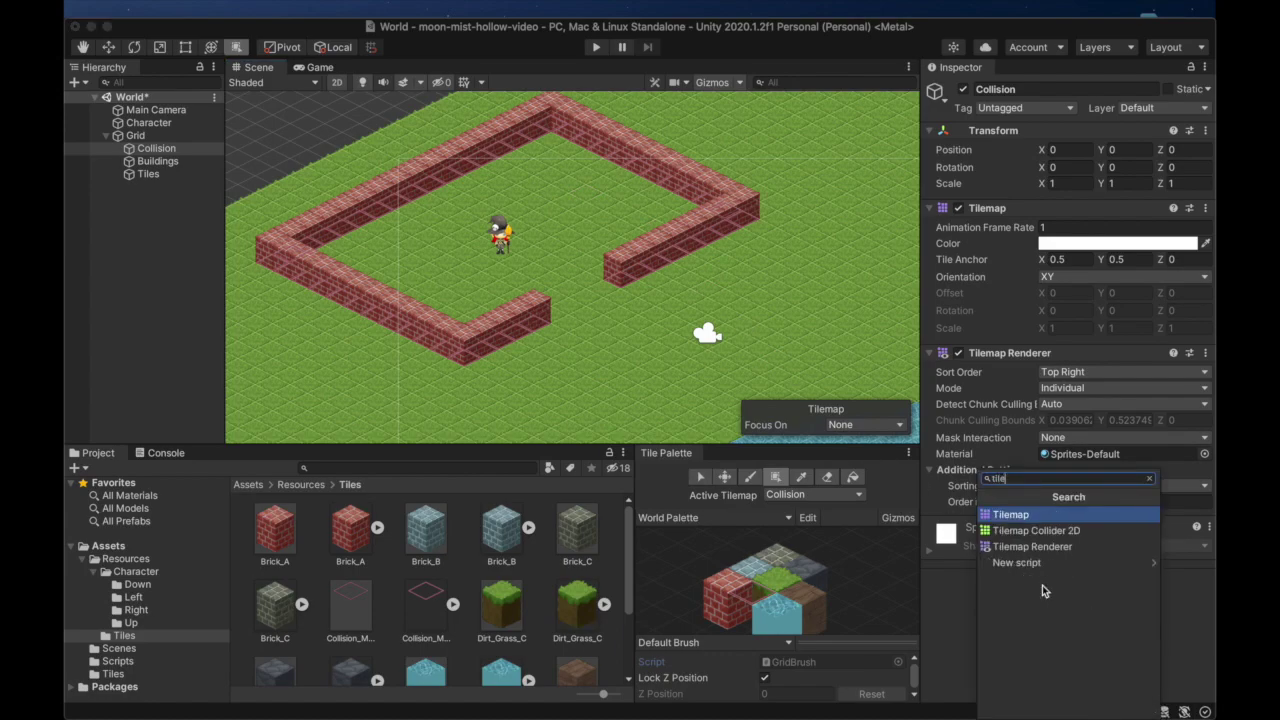
{"action": "left_click", "coordinate": [1052, 531]}
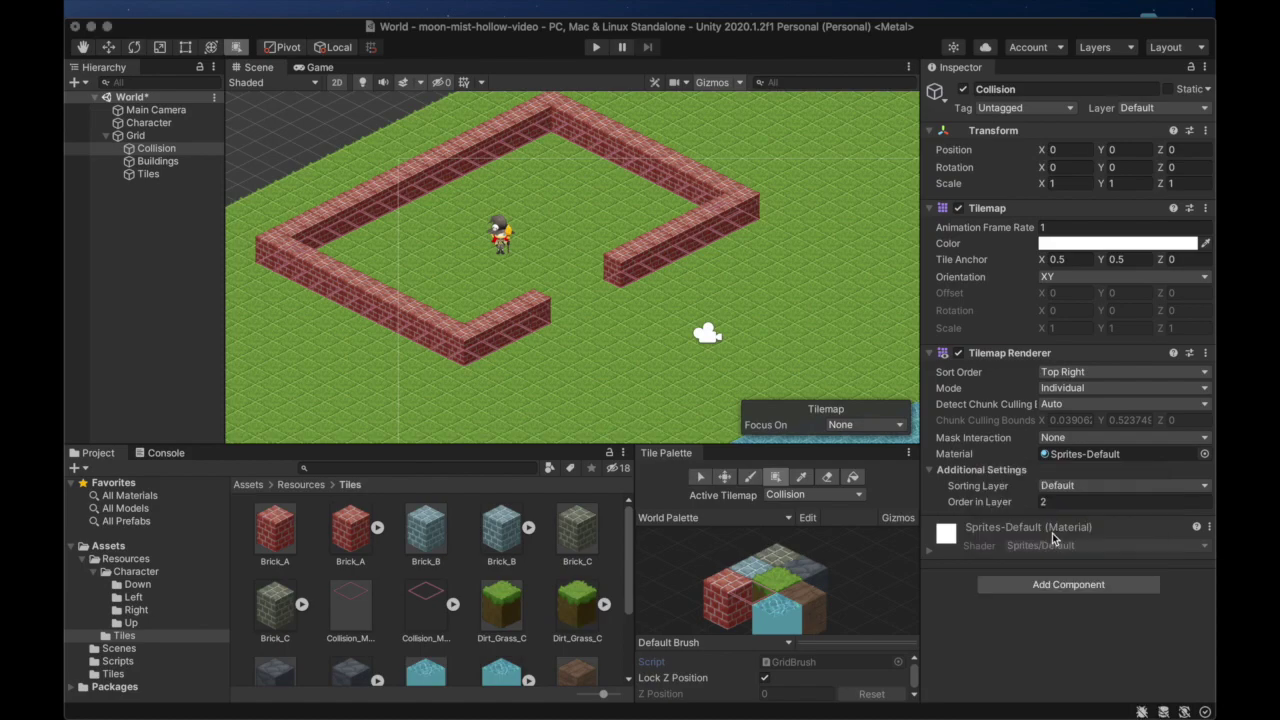
Show the Collision_Marker texture's import settings (Pixels Per Unit 128, pivot 0.5, 0.78)
{"action": "scroll", "coordinate": [1058, 544], "scroll_direction": "down", "scroll_amount": 2}
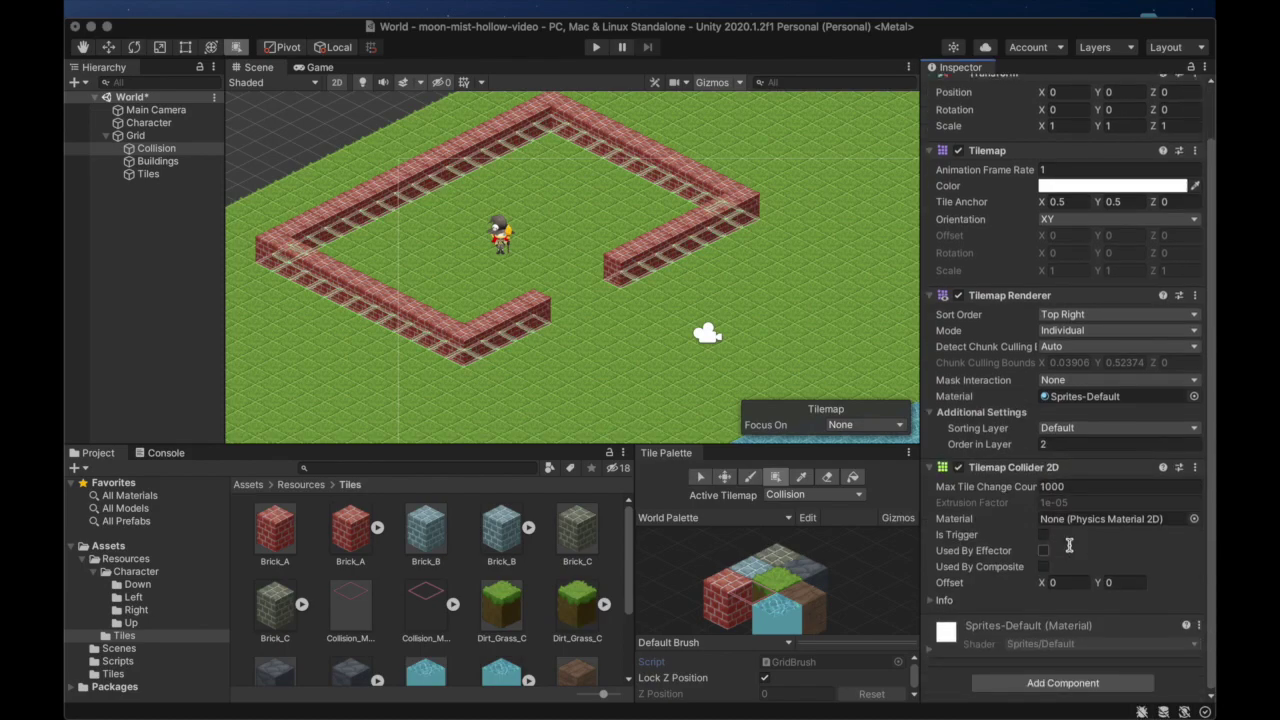
{"action": "scroll", "coordinate": [641, 256], "scroll_direction": "up", "scroll_amount": 5}
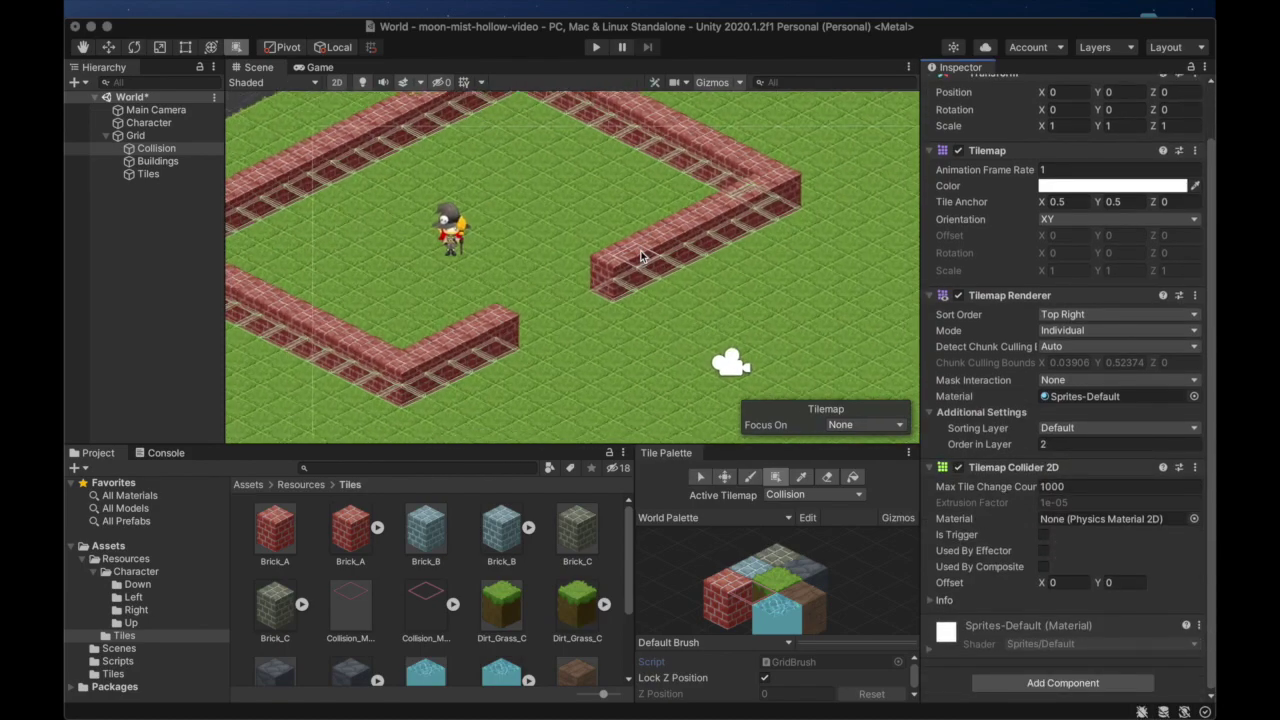
{"action": "scroll", "coordinate": [641, 256], "scroll_direction": "up", "scroll_amount": 2}
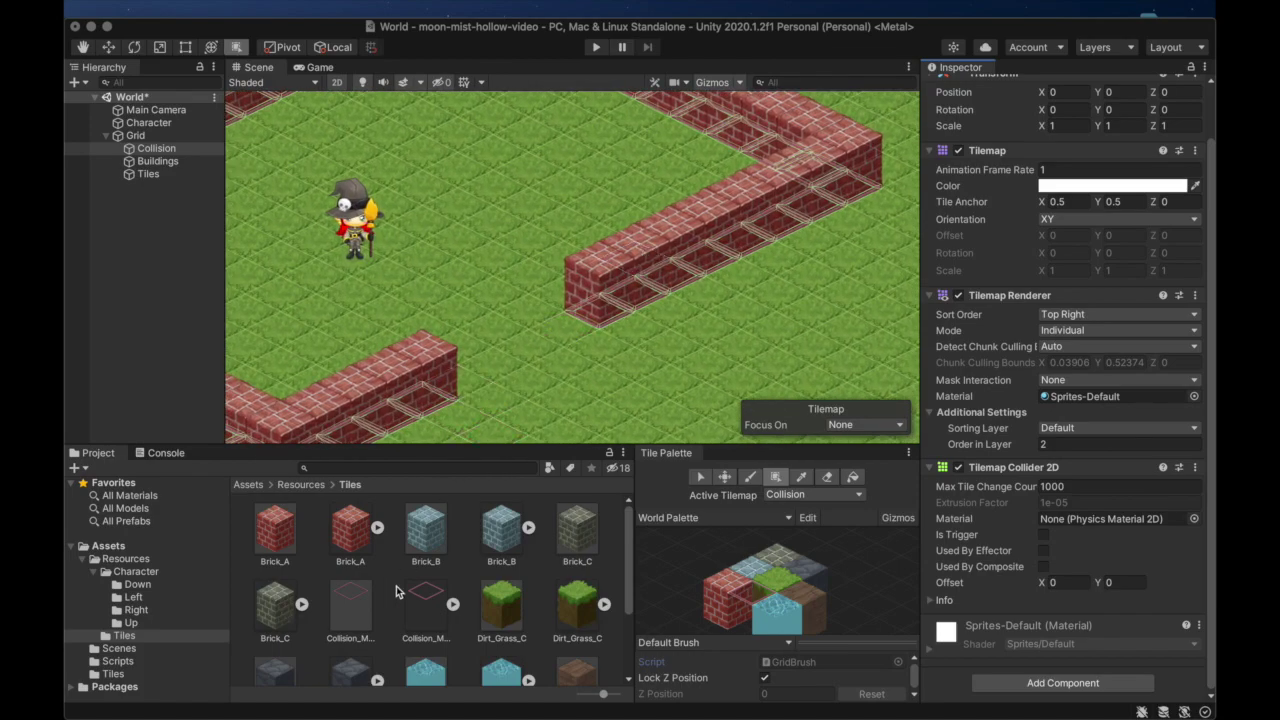
{"action": "left_click", "coordinate": [428, 620]}
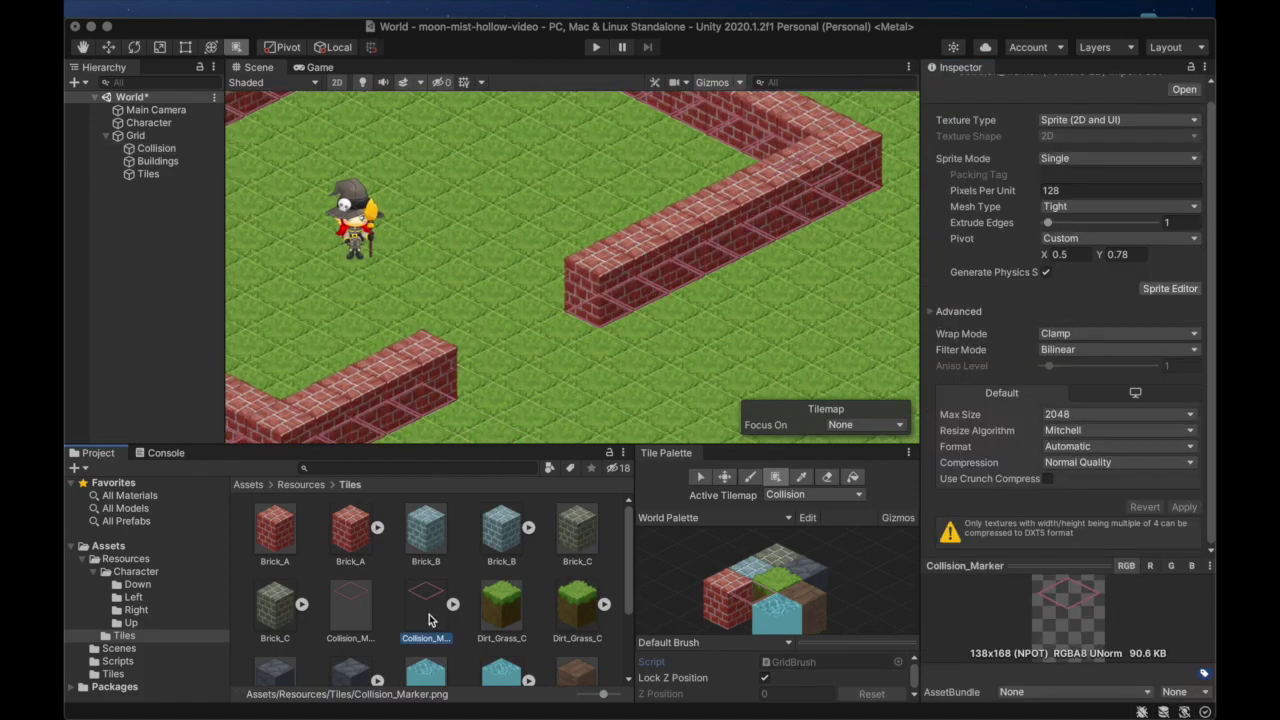
Change the Collision_Marker tile's Collider Type from Sprite to Grid
{"action": "left_click", "coordinate": [356, 617]}
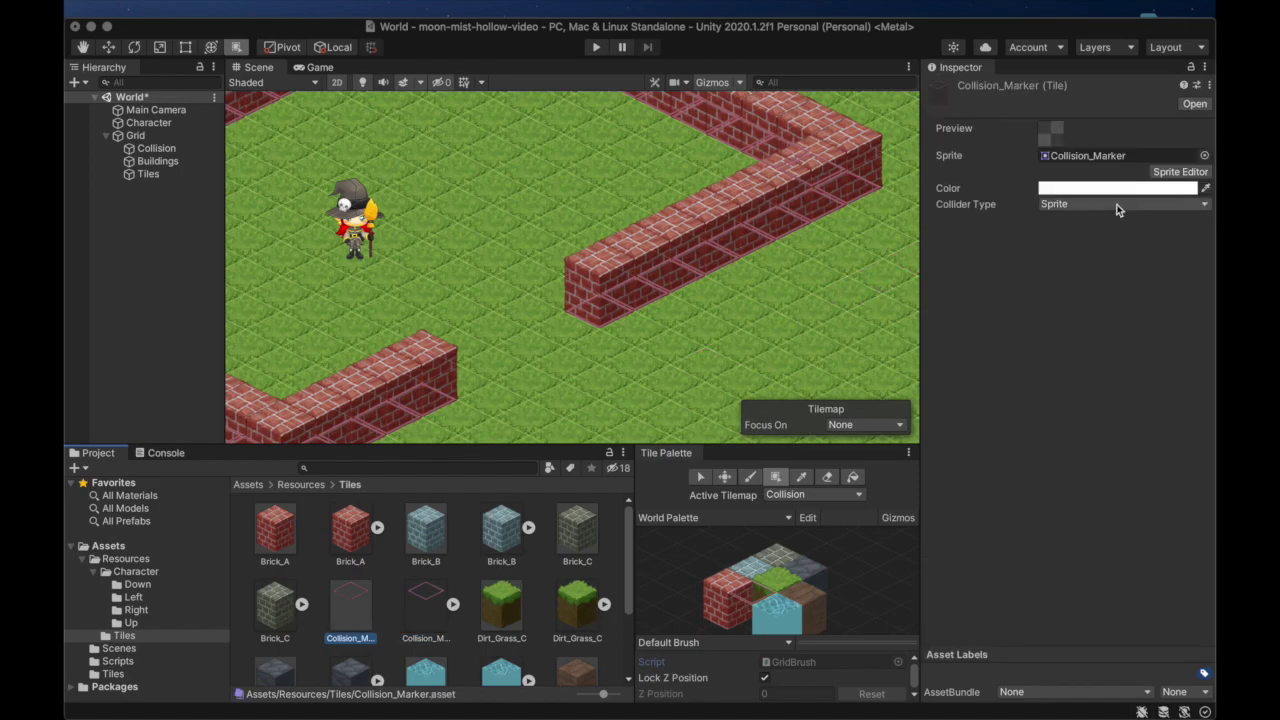
{"action": "left_click", "coordinate": [1182, 203]}
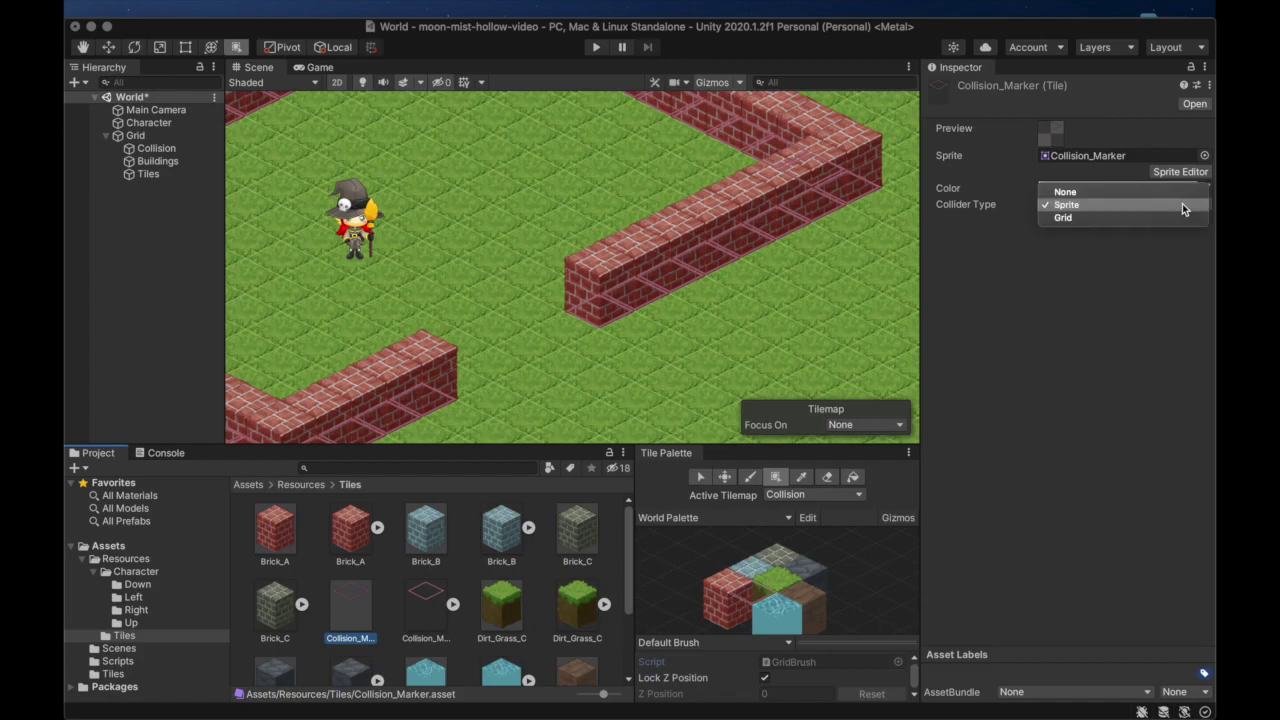
{"action": "left_click", "coordinate": [1121, 218]}
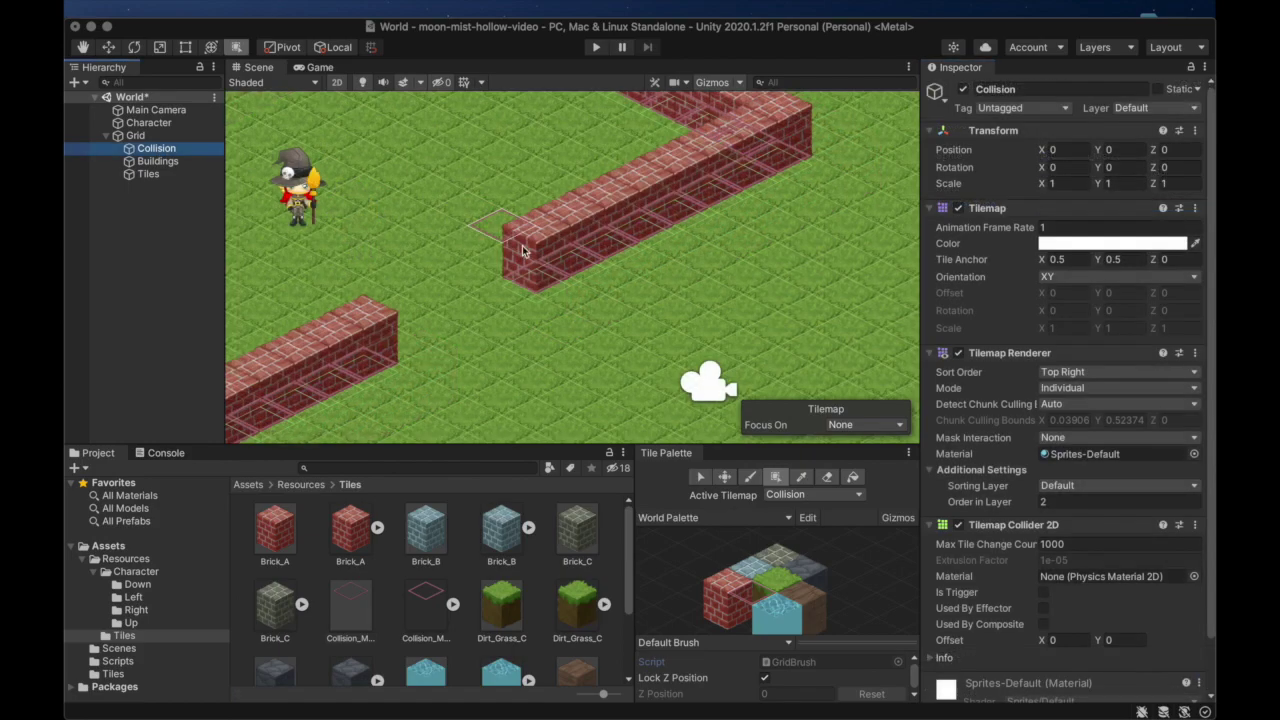
Set the Tilemap Collider 2D Offset Y on Collision to 0.125
{"action": "scroll", "coordinate": [587, 293], "scroll_direction": "up", "scroll_amount": 5}
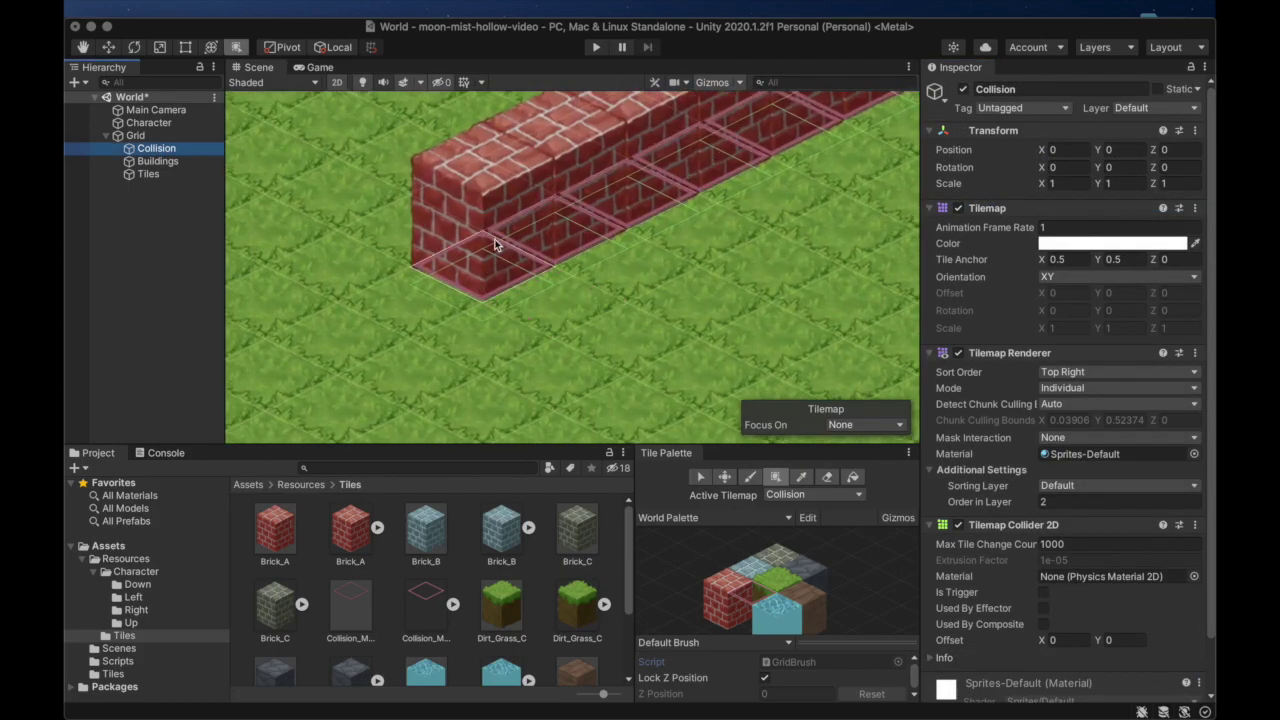
{"action": "scroll", "coordinate": [466, 363], "scroll_direction": "down", "scroll_amount": 5}
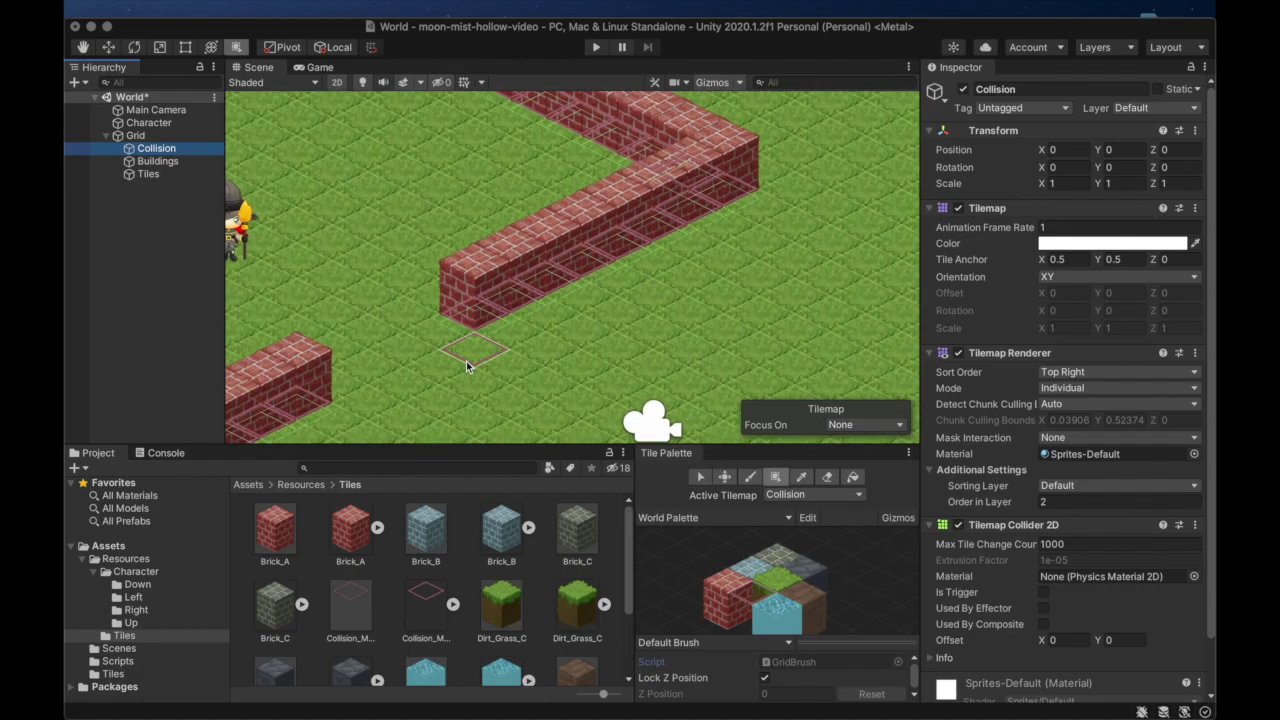
{"action": "scroll", "coordinate": [1062, 444], "scroll_direction": "down", "scroll_amount": 2}
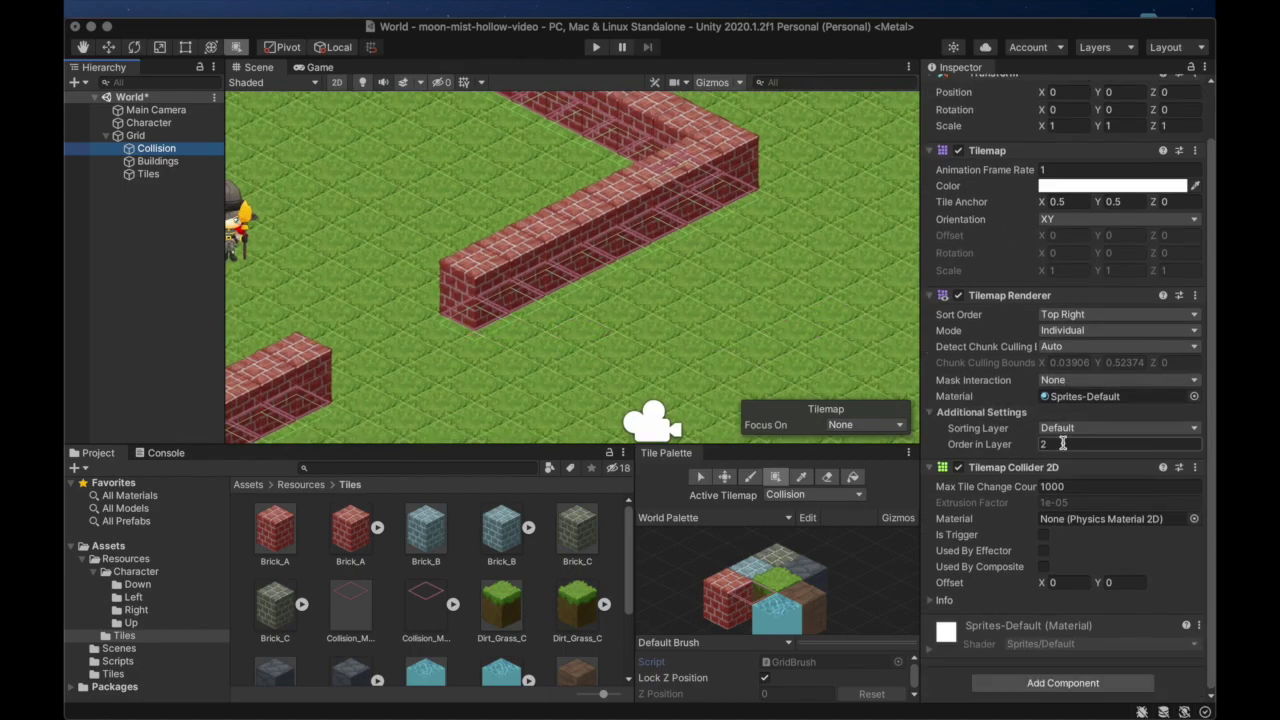
{"action": "left_click", "coordinate": [1132, 582]}
{"action": "type", "text": "0"}
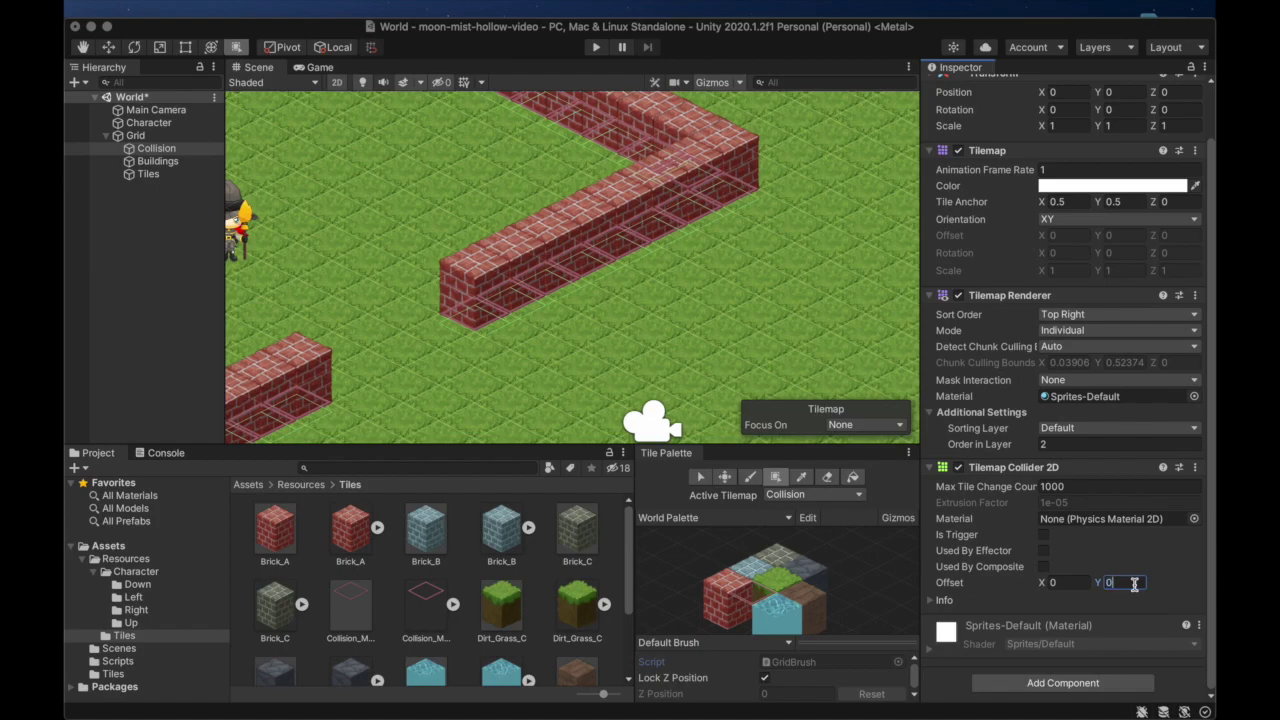
{"action": "type", "text": ".125"}
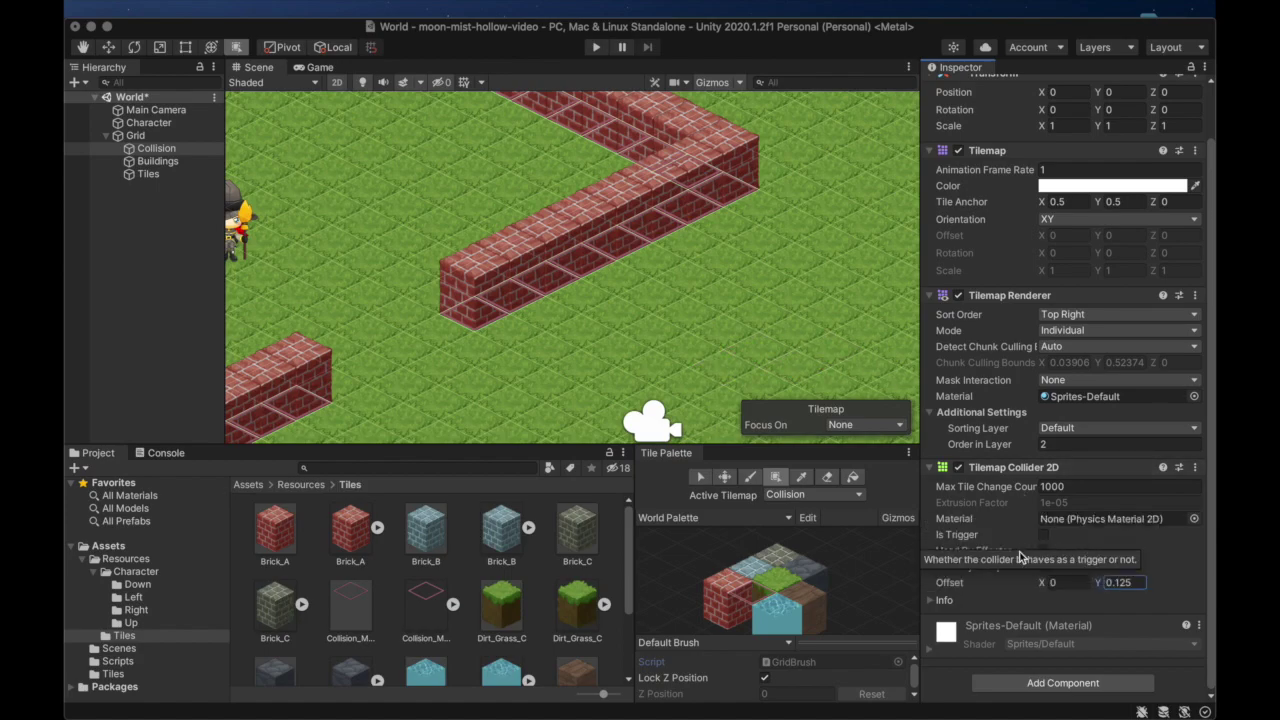
Add a Composite Collider 2D to Collision and tick Used By Composite on its Tilemap Collider 2D
{"action": "left_click", "coordinate": [1038, 684]}
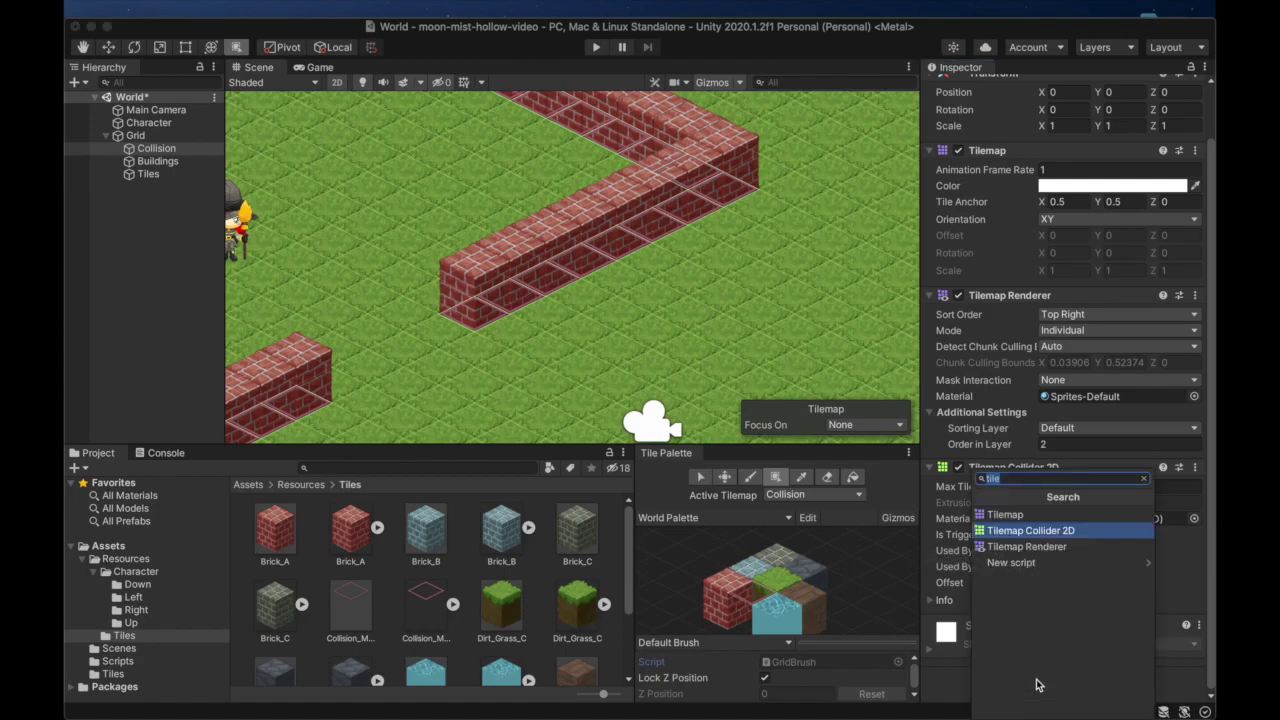
{"action": "type", "text": "compos"}
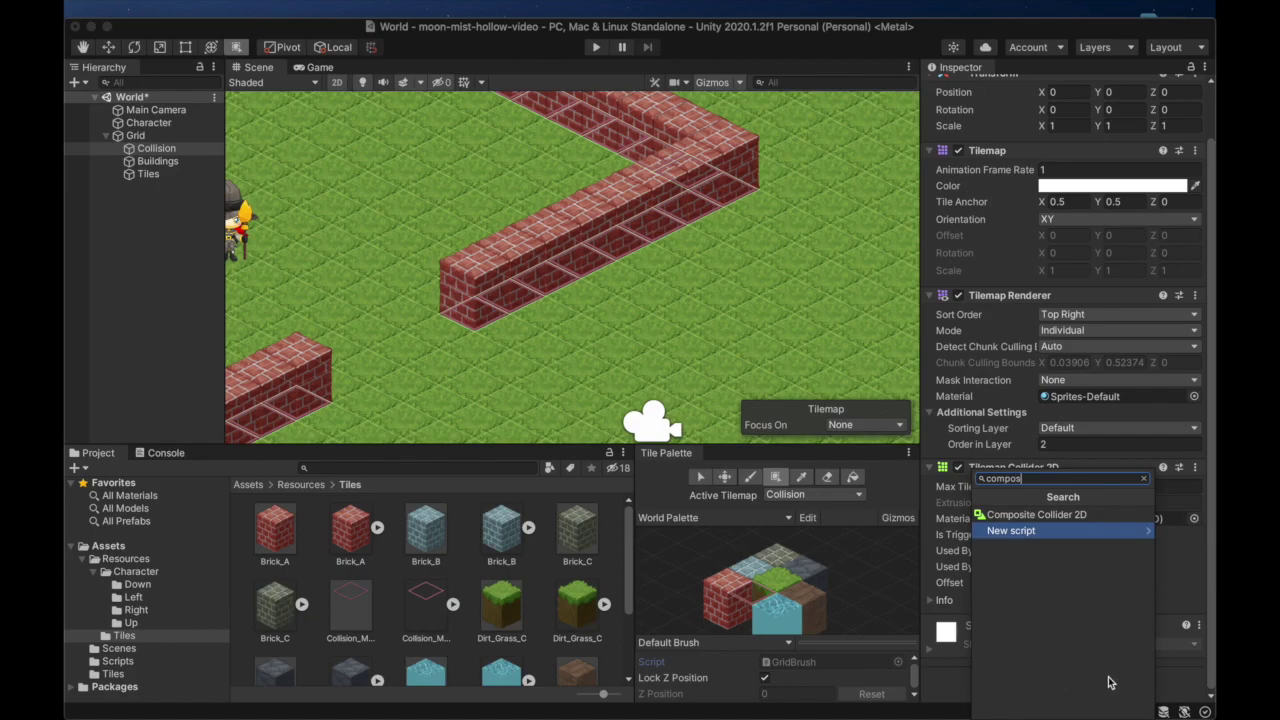
{"action": "left_click", "coordinate": [1050, 517]}
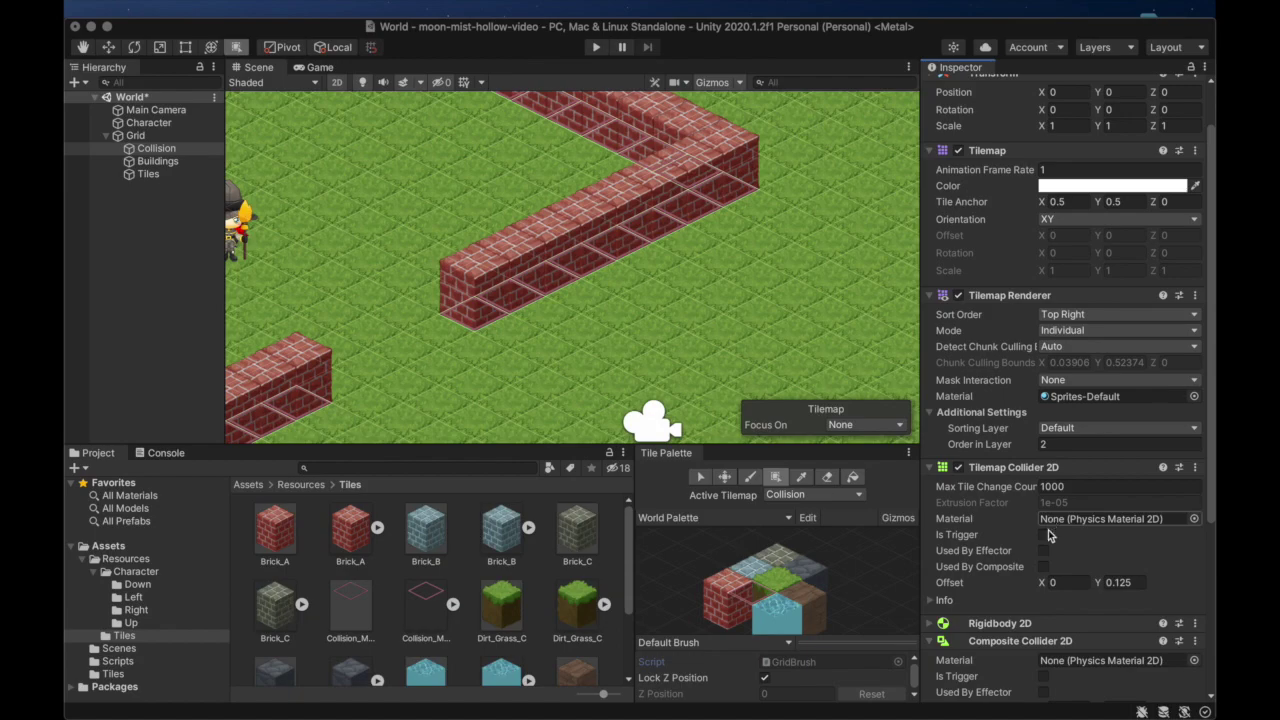
{"action": "scroll", "coordinate": [1040, 500], "scroll_direction": "down", "scroll_amount": 5}
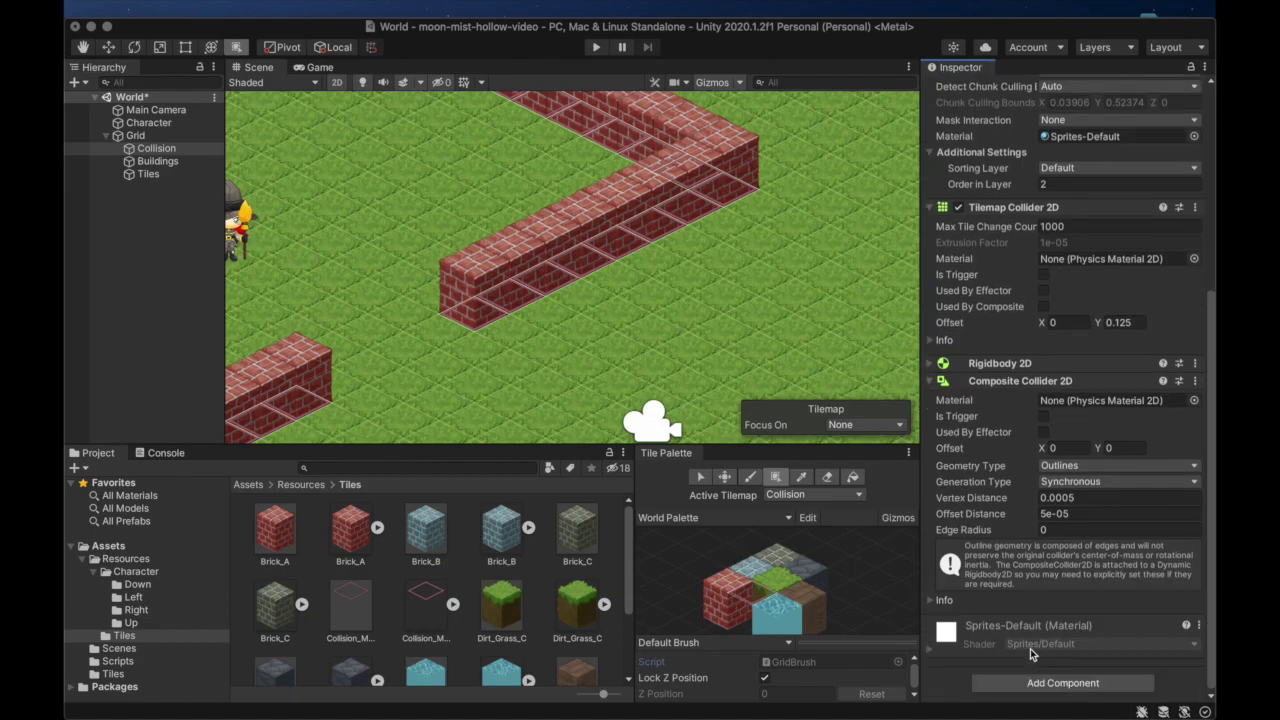
{"action": "left_click", "coordinate": [1044, 307]}
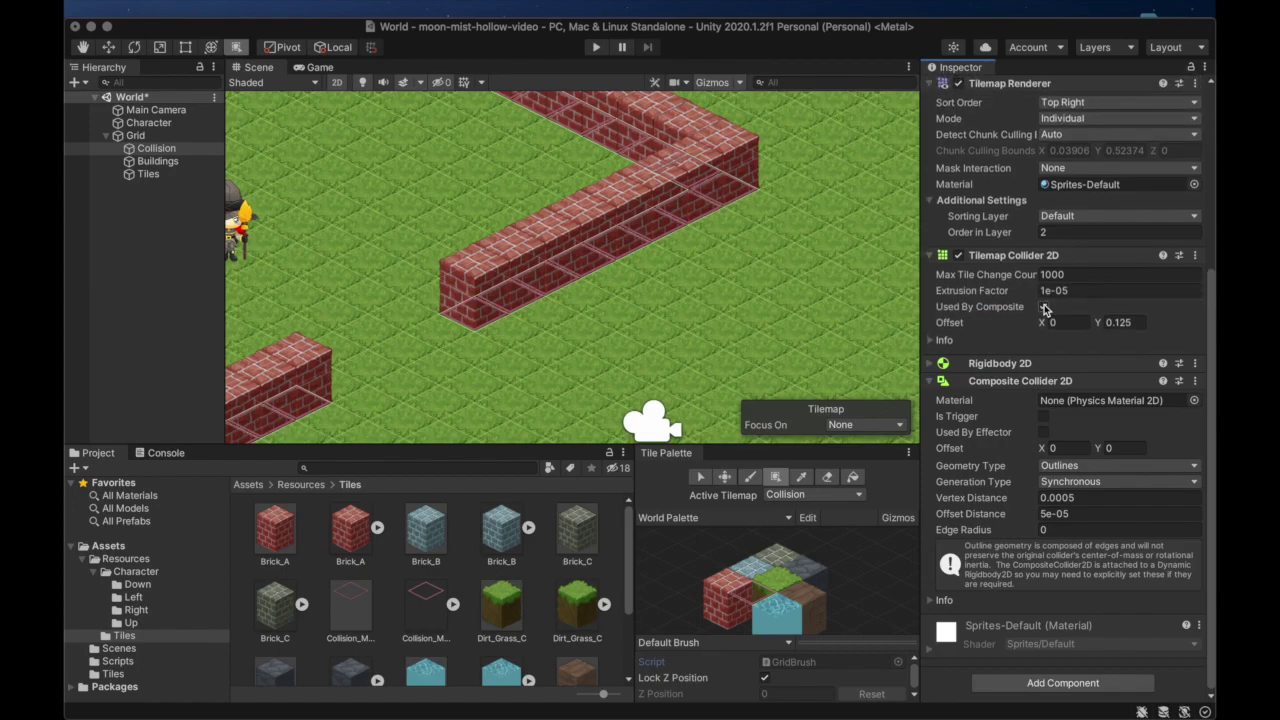
{"action": "scroll", "coordinate": [621, 264], "scroll_direction": "down", "scroll_amount": 3}
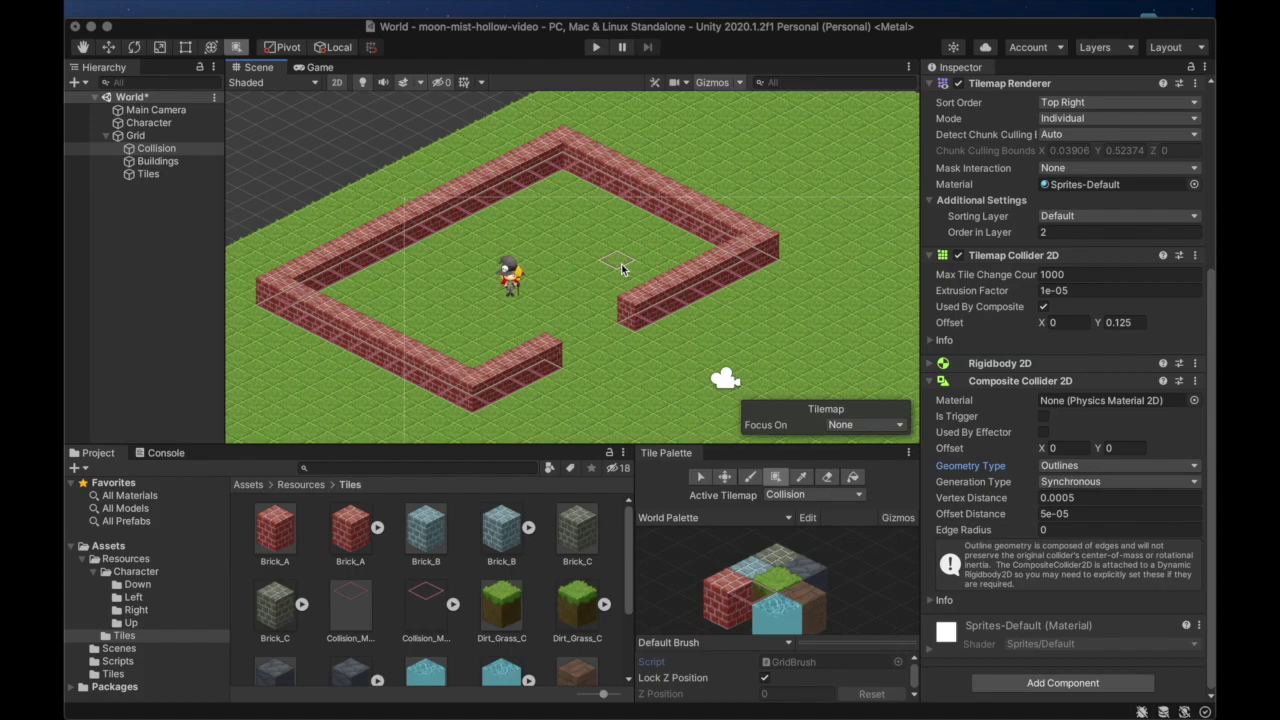
Switch the Collision tilemap's Rigidbody 2D Body Type from Dynamic to Static
{"action": "left_click", "coordinate": [930, 366]}
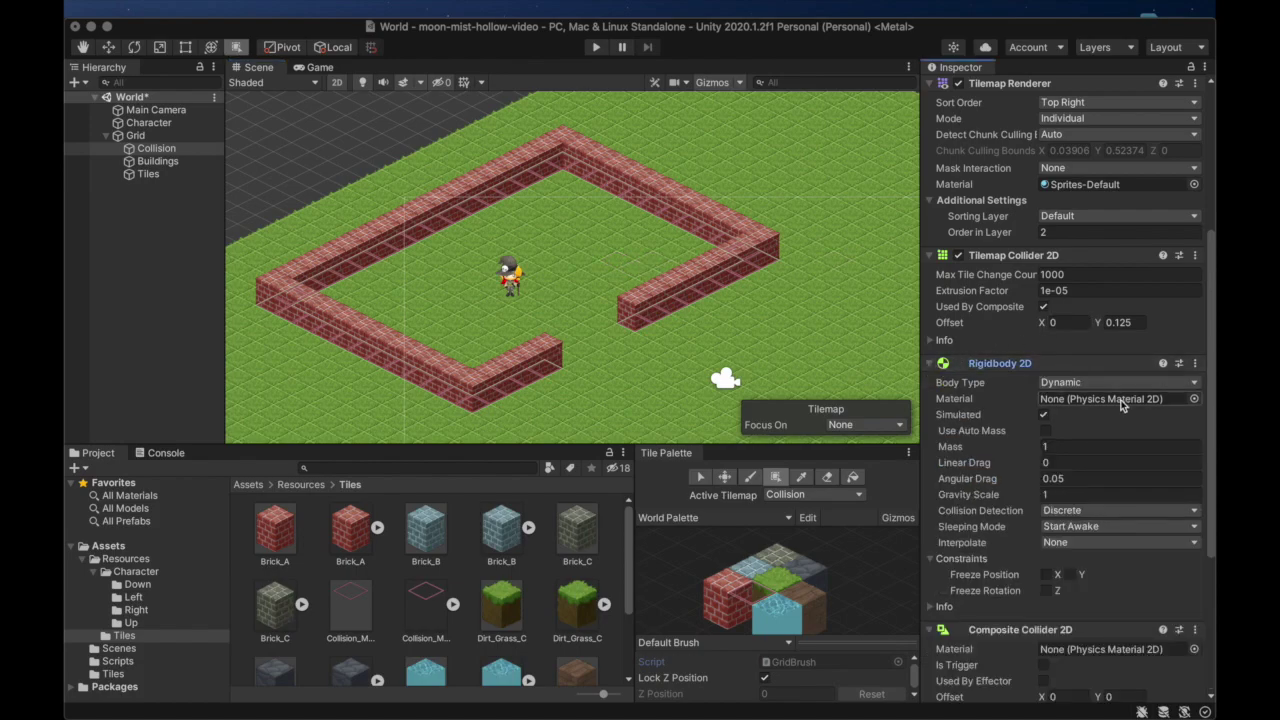
{"action": "left_click", "coordinate": [1085, 383]}
{"action": "left_click", "coordinate": [1080, 409]}
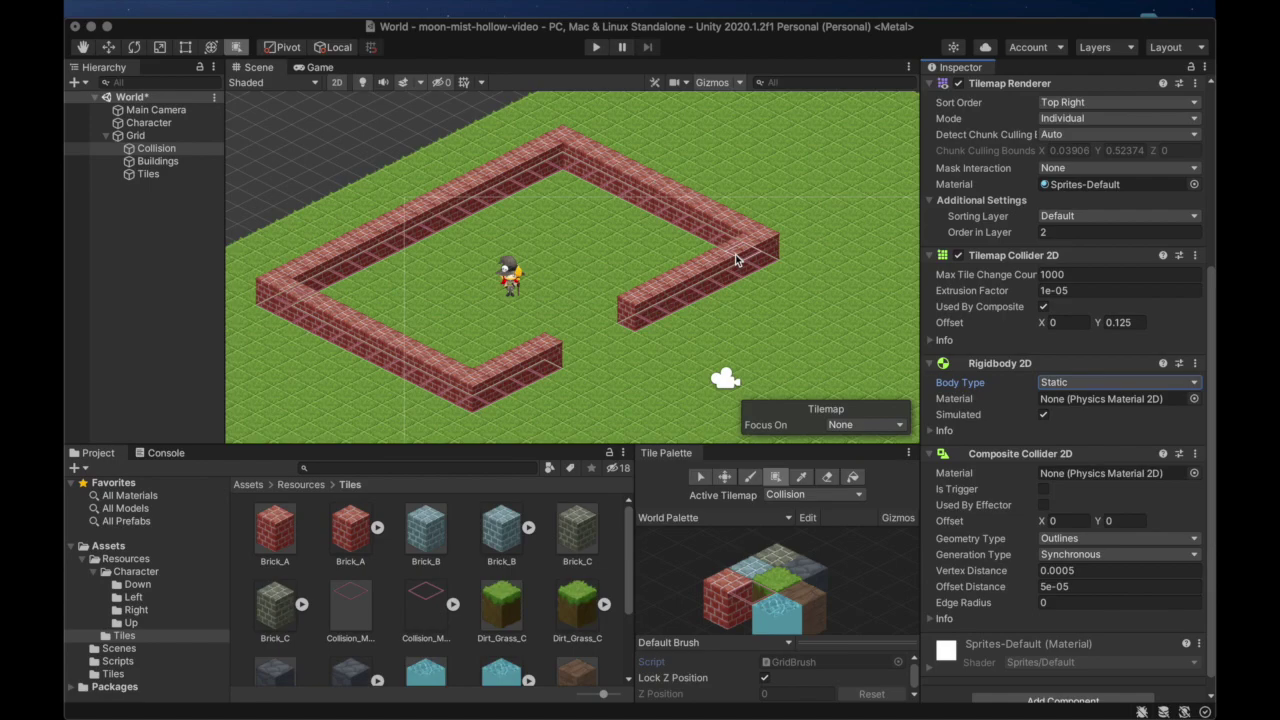
Give the Character object a vertical Capsule Collider 2D, found by searching 'capsule'
{"action": "left_click", "coordinate": [148, 122]}
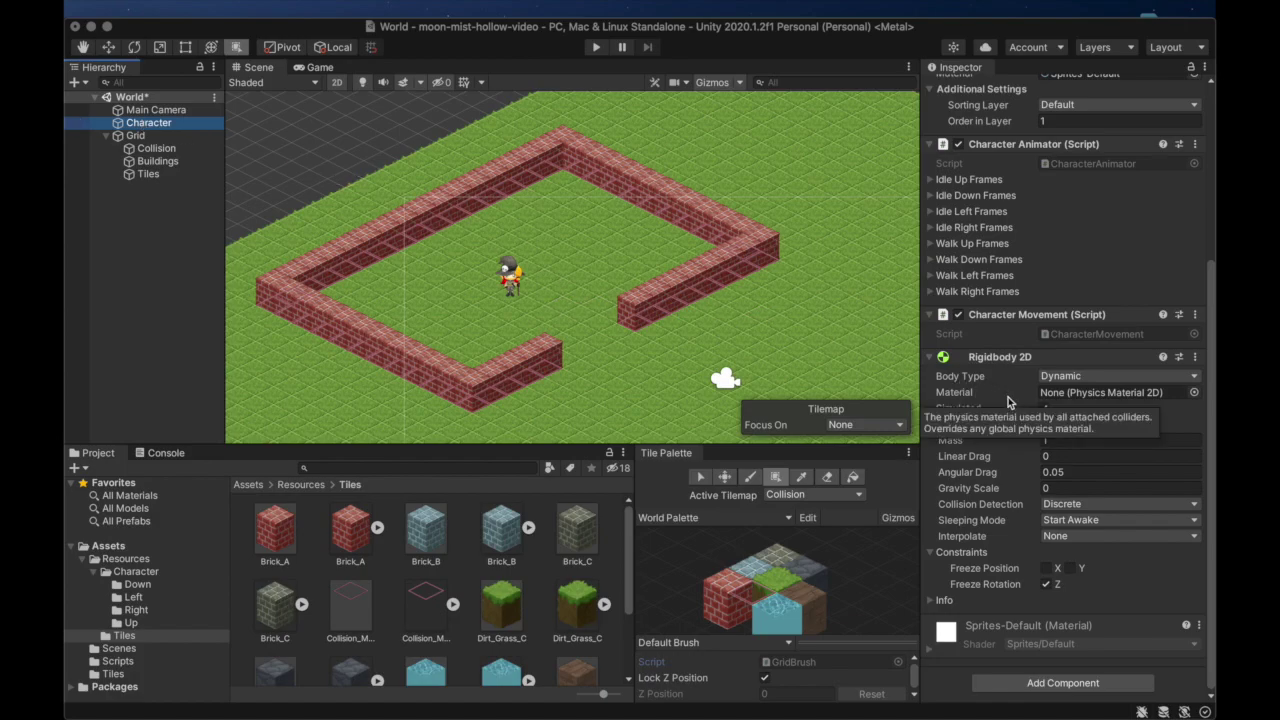
{"action": "left_click", "coordinate": [1036, 681]}
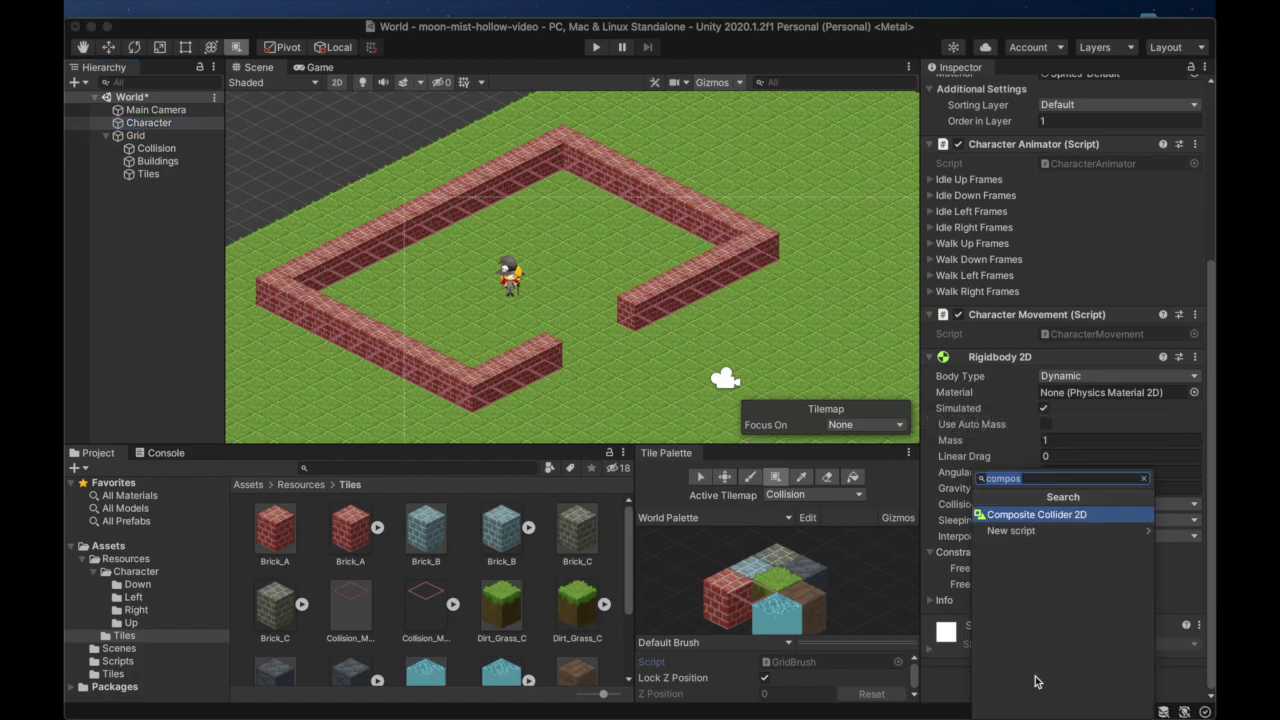
{"action": "type", "text": "ca"}
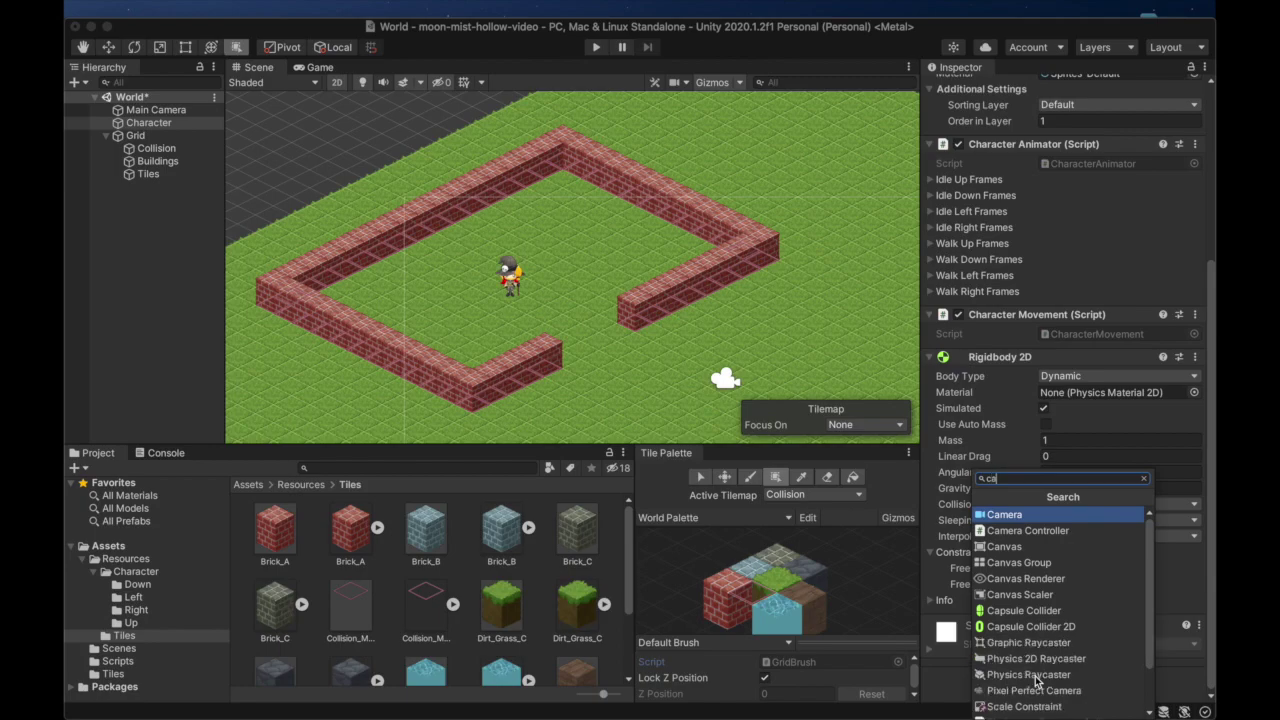
{"action": "type", "text": "psule"}
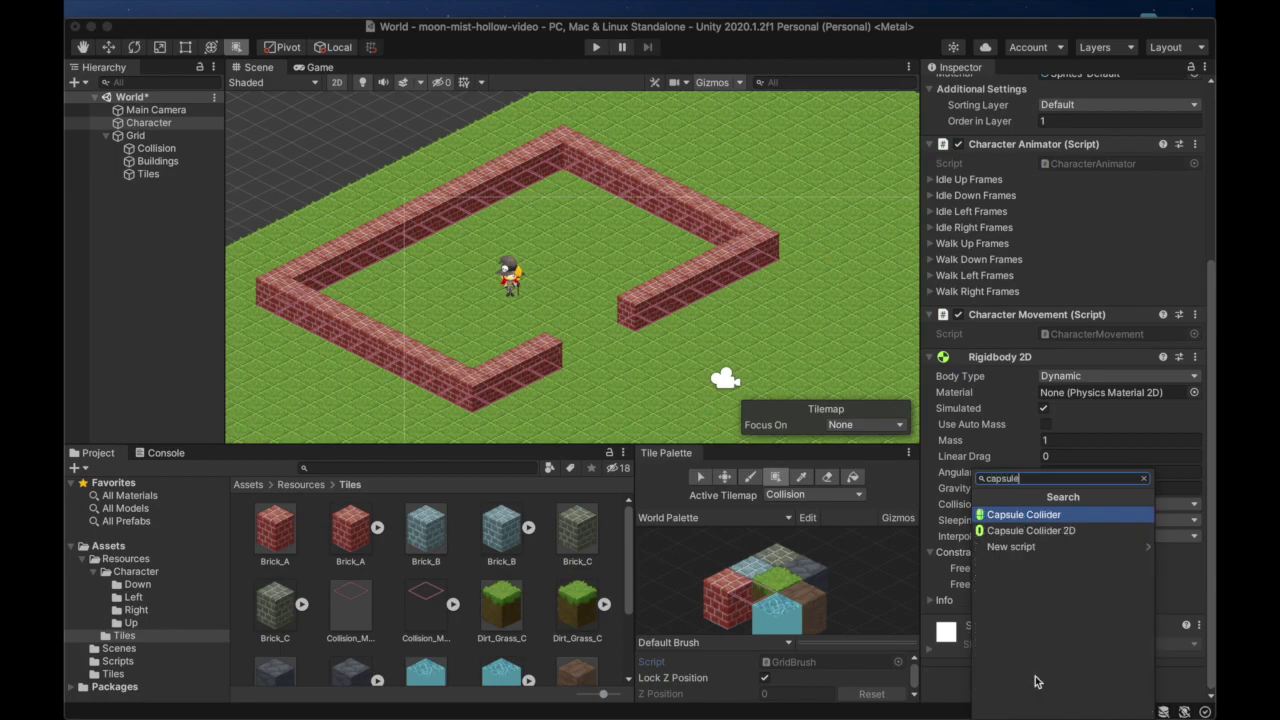
{"action": "left_click", "coordinate": [1066, 530]}
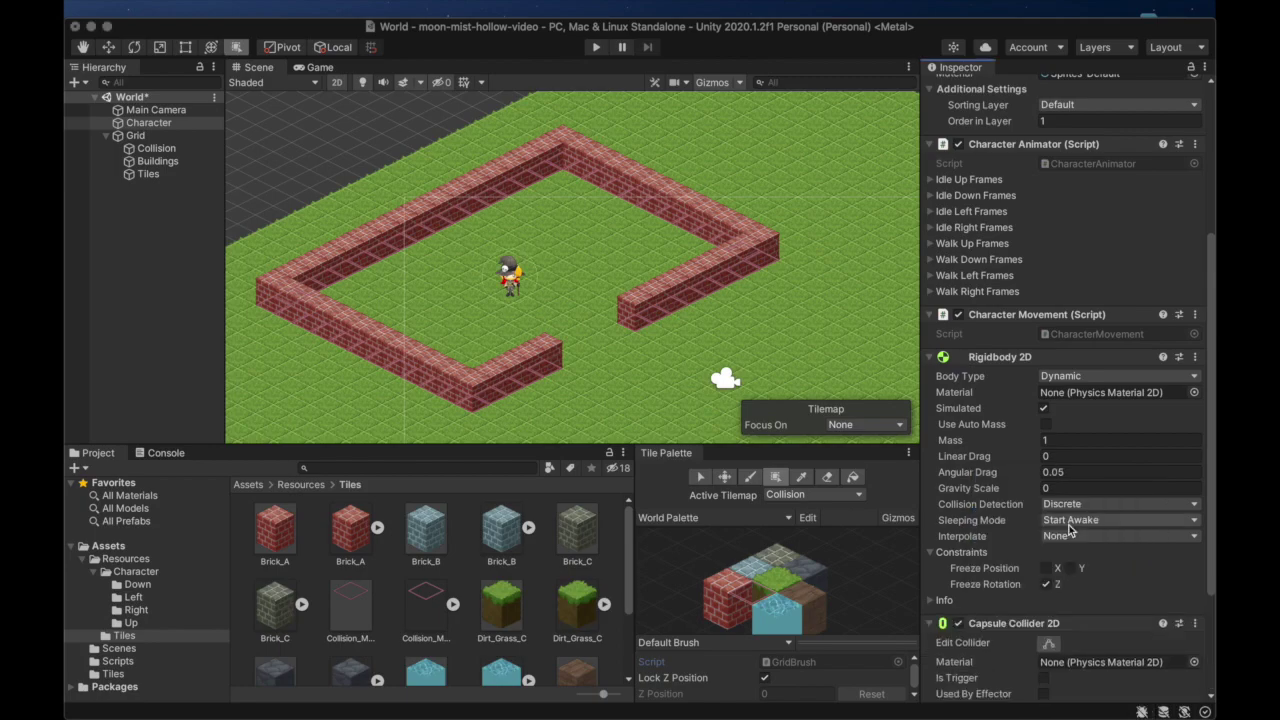
{"action": "scroll", "coordinate": [1062, 560], "scroll_direction": "down", "scroll_amount": 3}
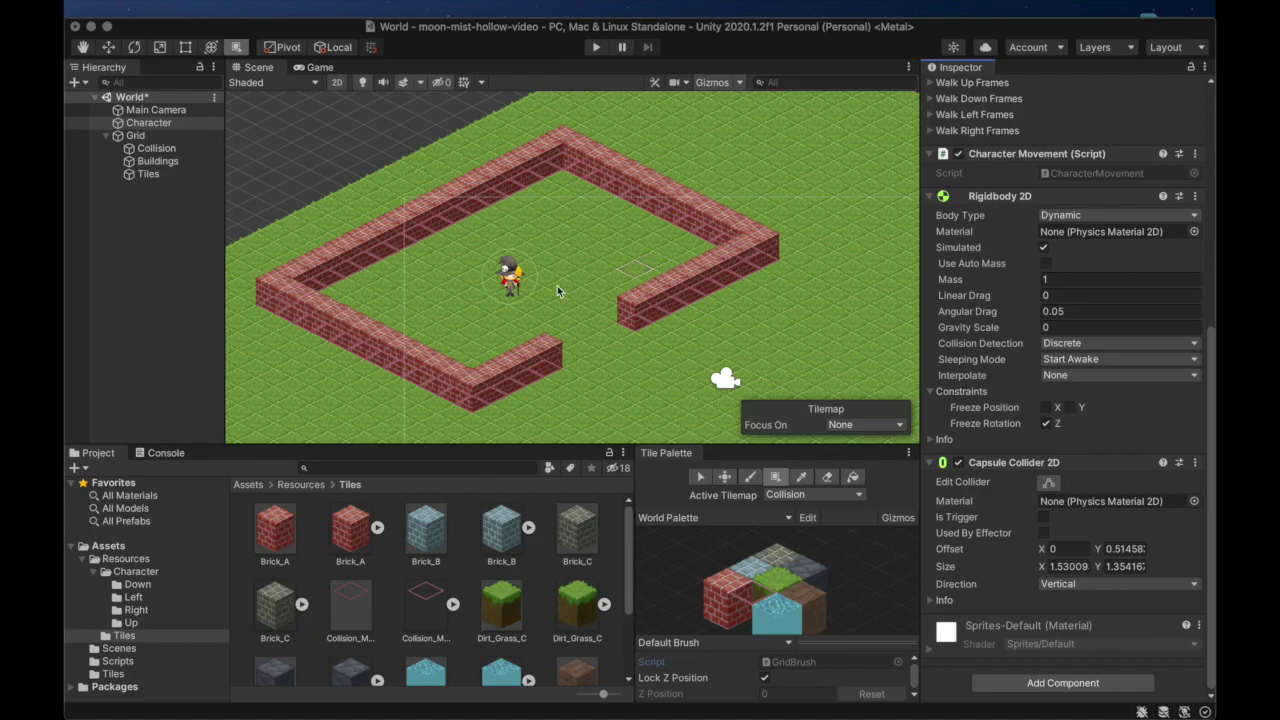
Make the character's Capsule Collider 2D horizontal, sized 0.61 x 0.43 with Y offset 0.05
{"action": "scroll", "coordinate": [507, 287], "scroll_direction": "up", "scroll_amount": 1}
{"action": "scroll", "coordinate": [507, 287], "scroll_direction": "up", "scroll_amount": 5}
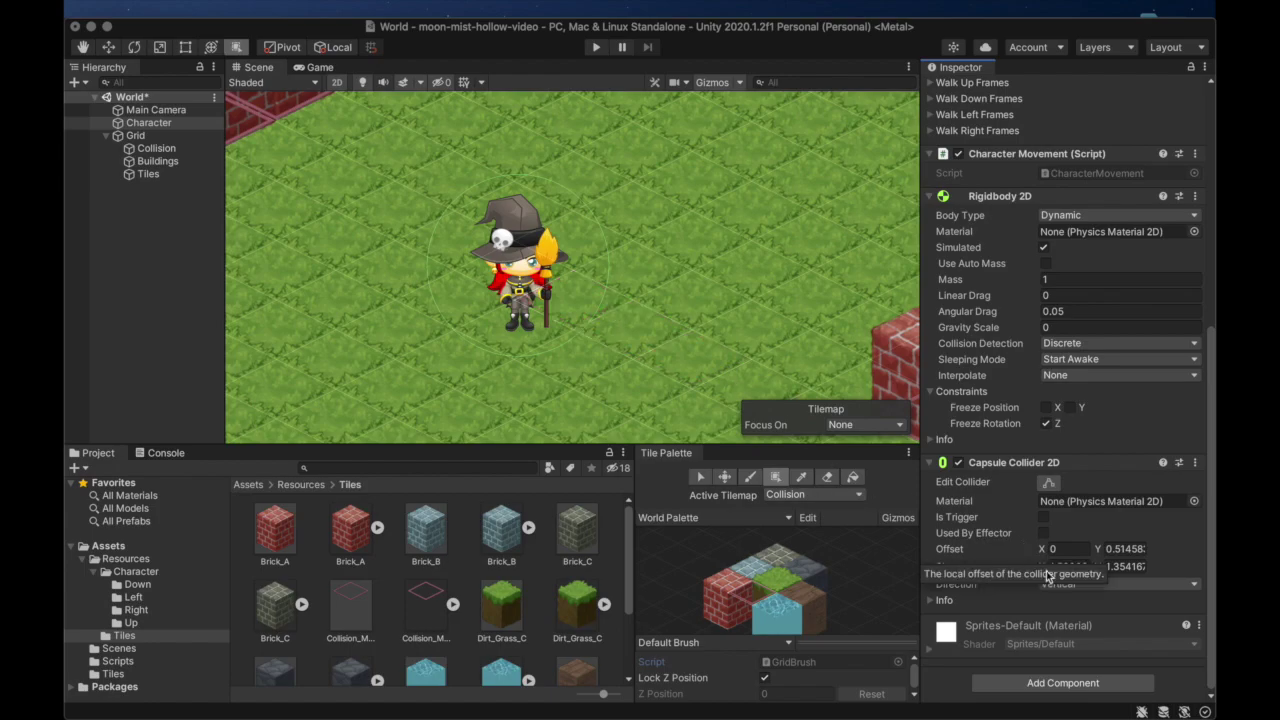
{"action": "left_click_drag", "start_coordinate": [1045, 569], "coordinate": [1050, 572]}
{"action": "left_click_drag", "start_coordinate": [1097, 566], "coordinate": [1046, 571]}
{"action": "left_click_drag", "start_coordinate": [1097, 549], "coordinate": [1090, 550]}
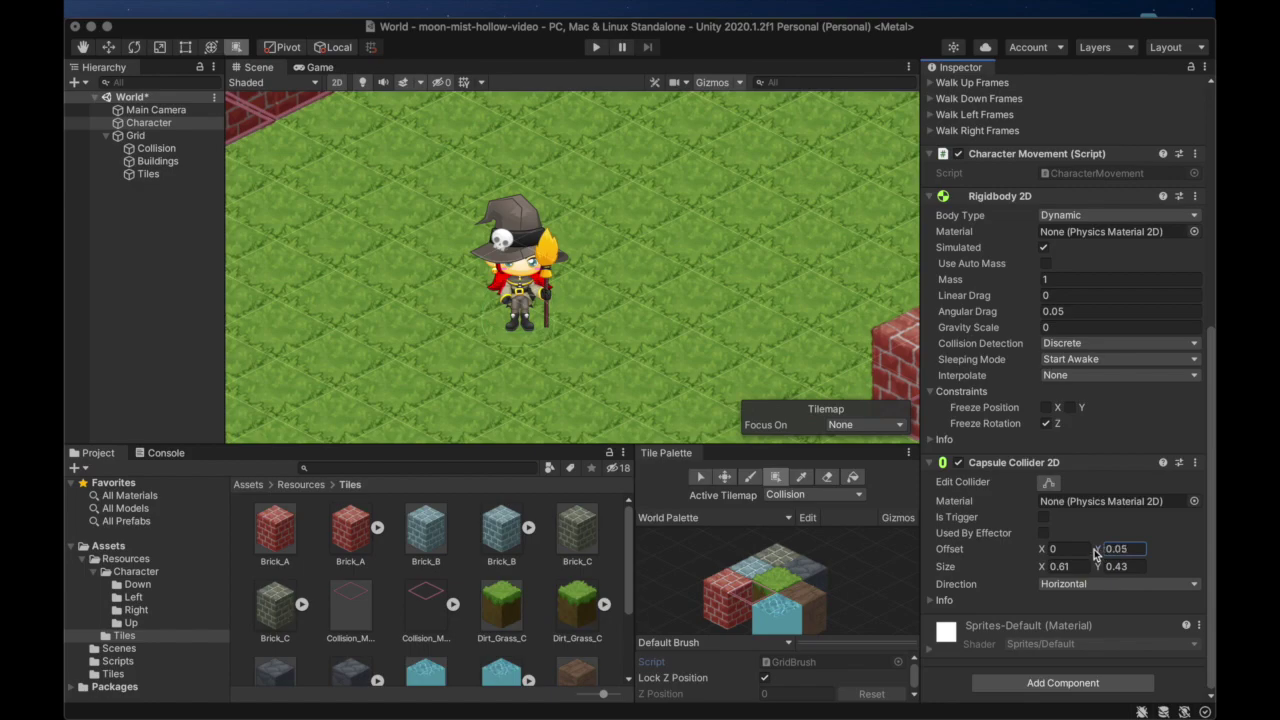
{"action": "left_click", "coordinate": [160, 124]}
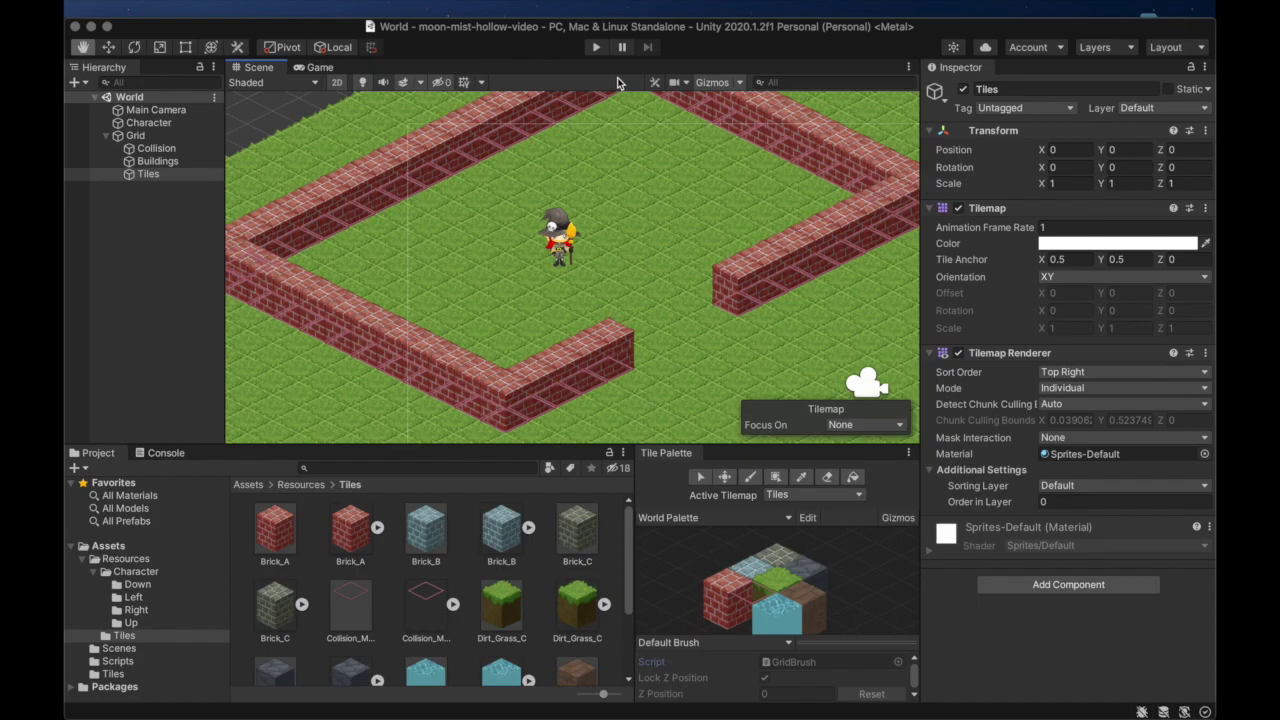
Run the game, walk the character with A, and duplicate the Character to test collisions
{"action": "left_click", "coordinate": [150, 123]}
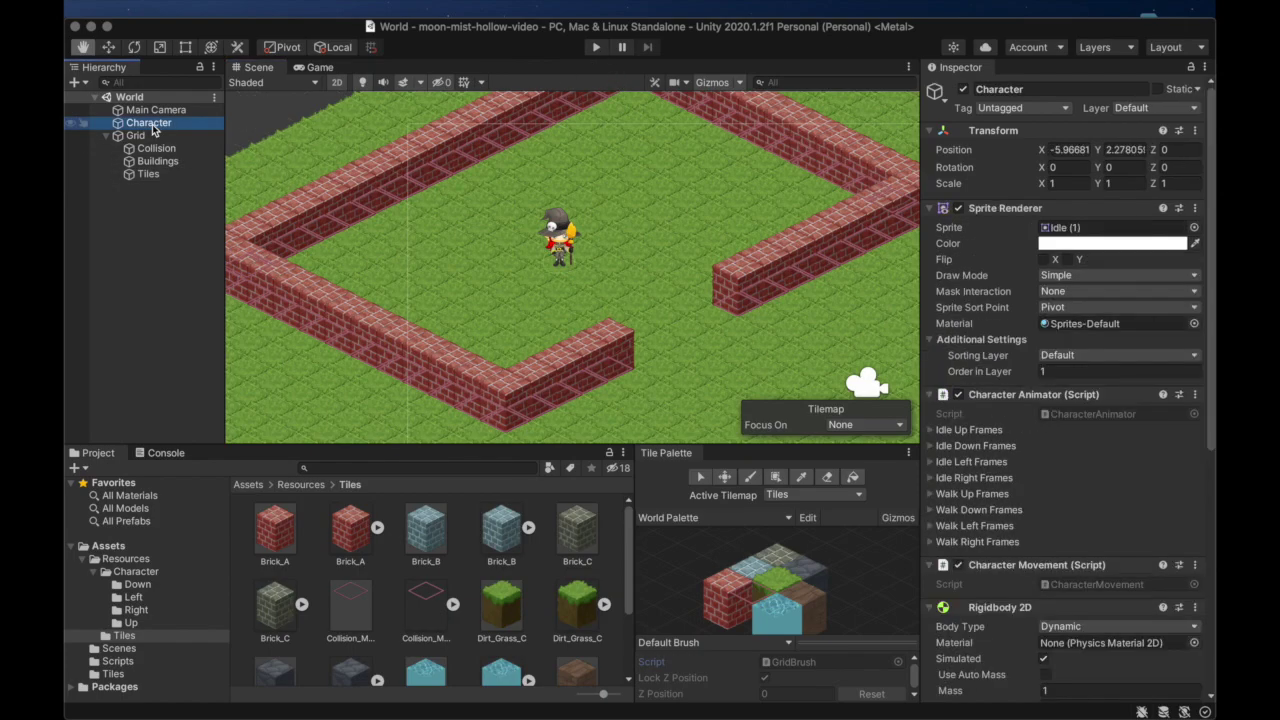
{"action": "left_click", "coordinate": [597, 48]}
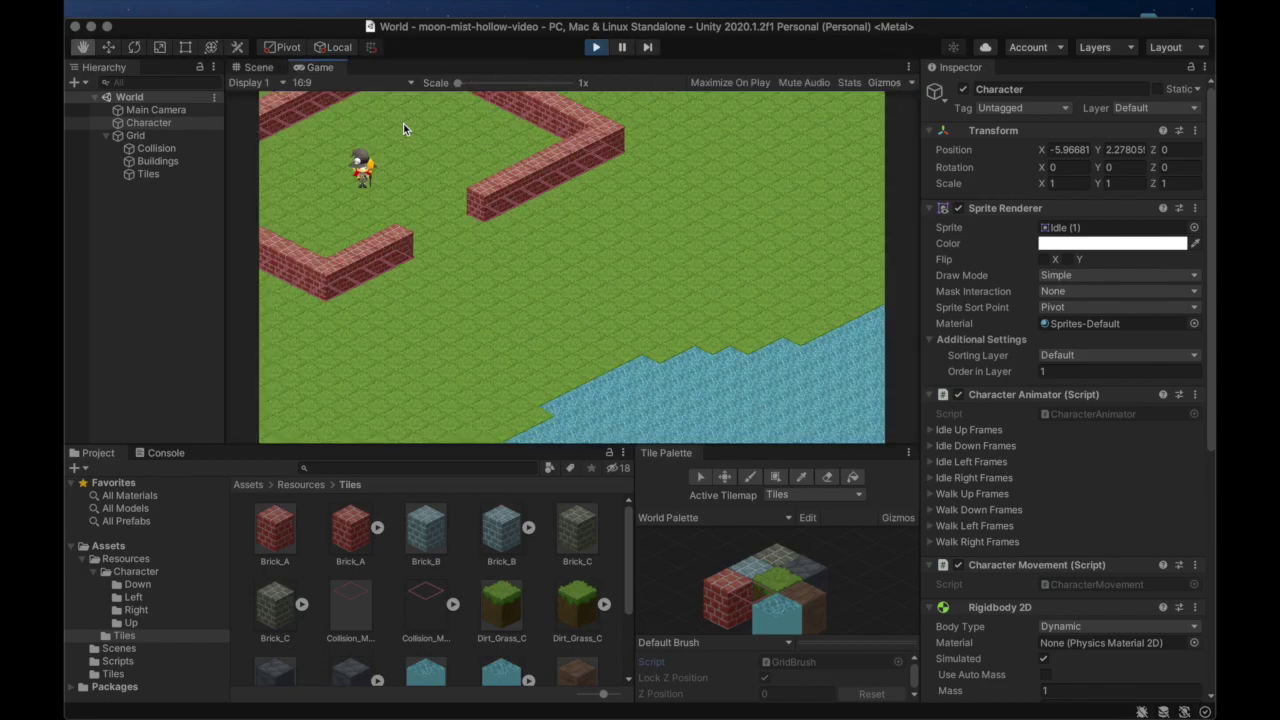
{"action": "key", "text": "a"}
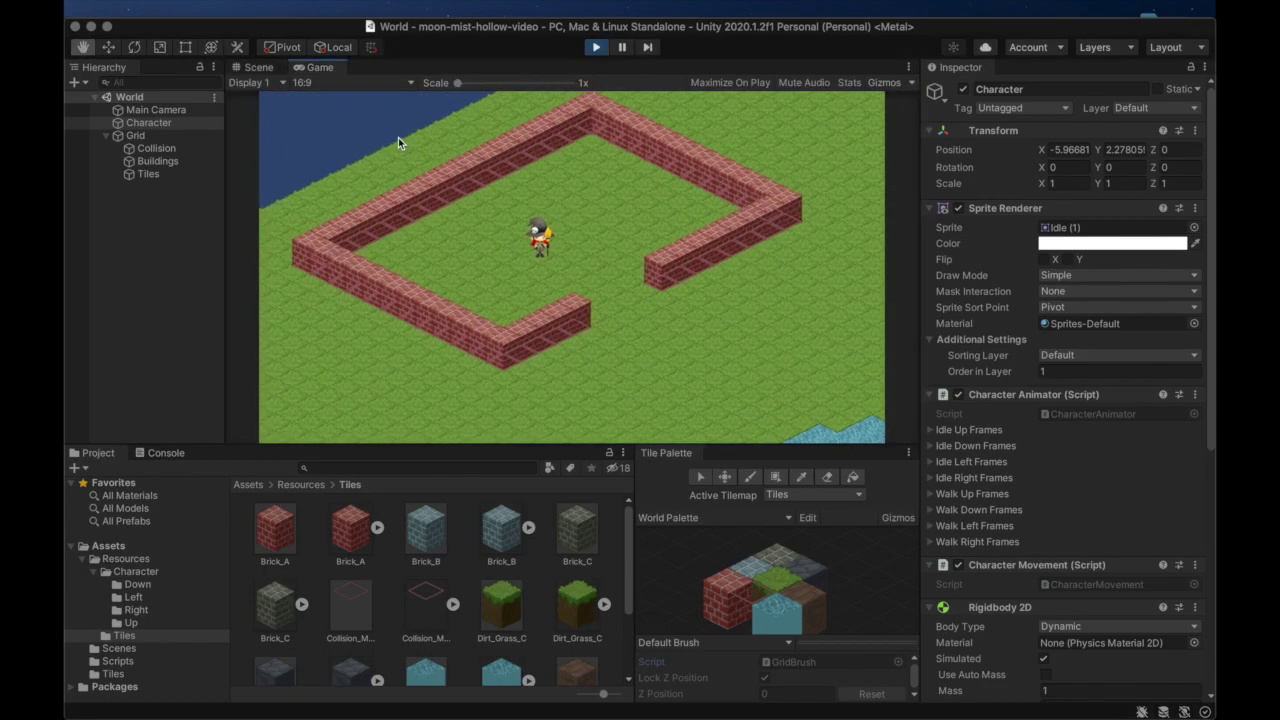
{"action": "left_click", "coordinate": [174, 124]}
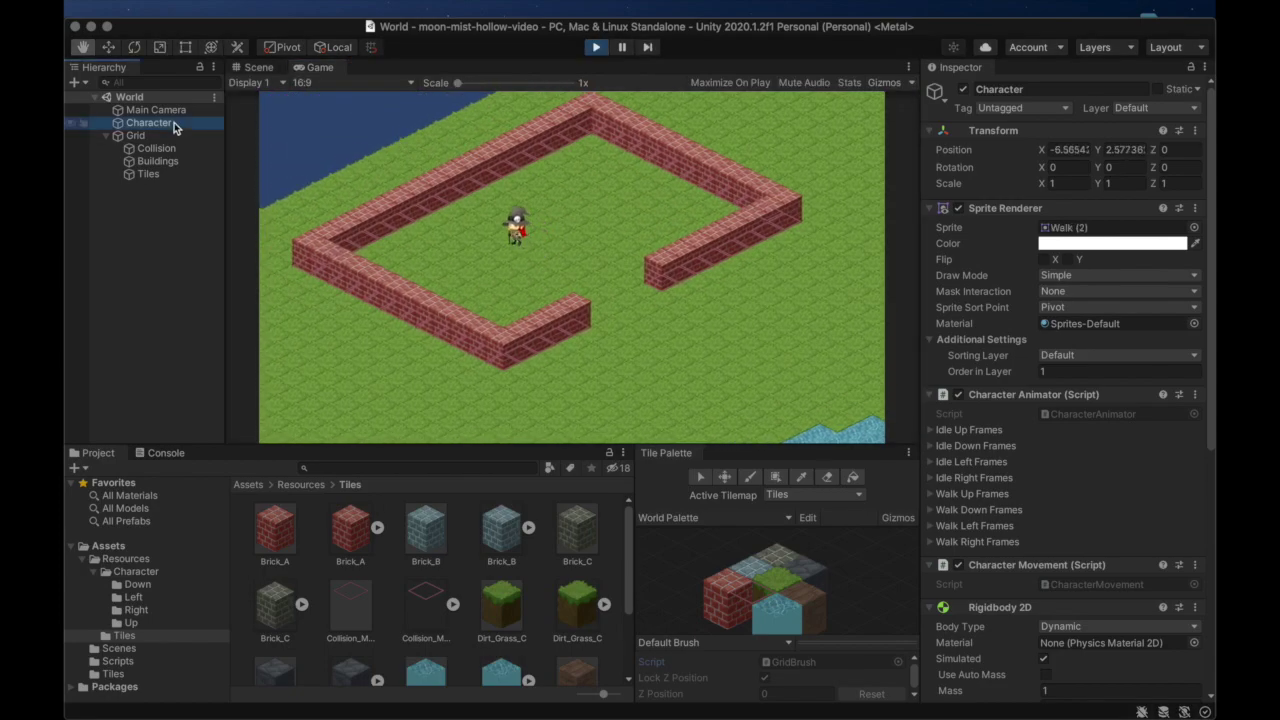
{"action": "key", "text": "super+d"}
{"action": "key", "text": "super+d"}
{"action": "key", "text": "super+d"}
{"action": "key", "text": "super+d"}
{"action": "key", "text": "super+d"}
{"action": "key", "text": "super+d"}
{"action": "key", "text": "super+d"}
{"action": "key", "text": "super+d"}
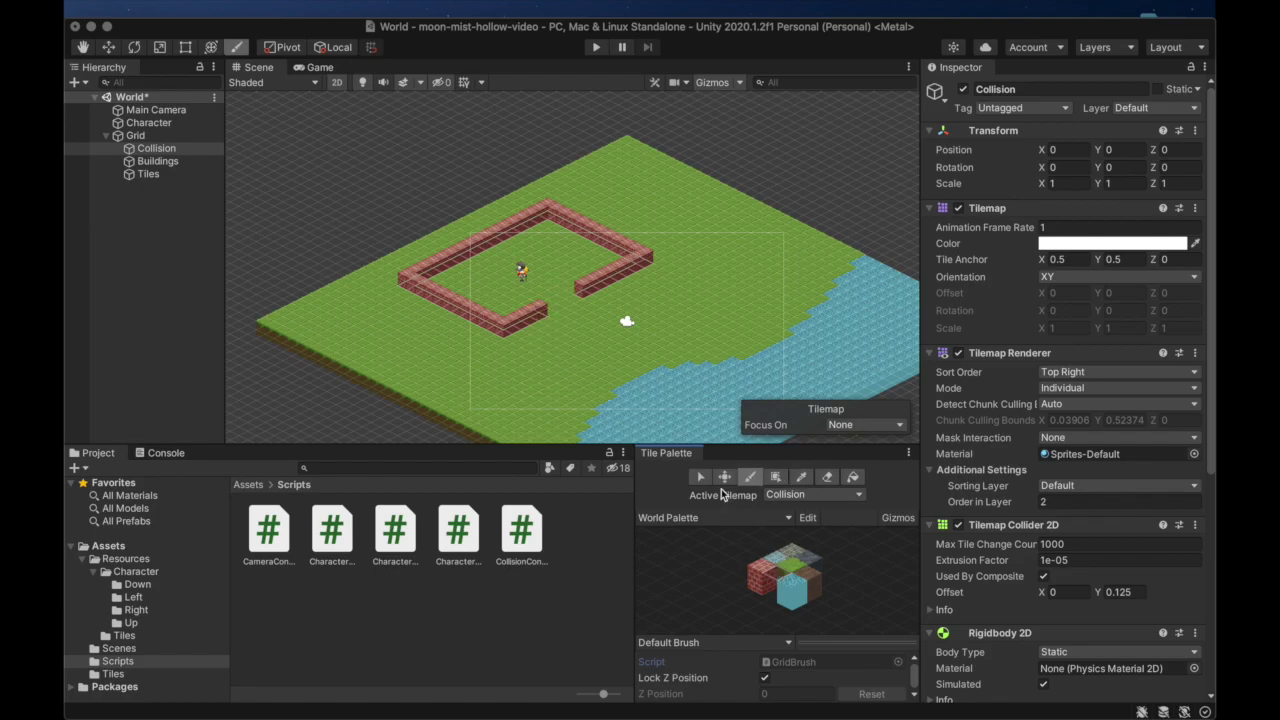
Switch to Box Fill and fill collision tiles along the map's top edge
{"action": "left_click", "coordinate": [776, 476]}
{"action": "mouse_move", "coordinate": [592, 289]}
{"action": "middle_mouse_down"}
{"action": "mouse_move", "coordinate": [607, 267]}
{"action": "mouse_move", "coordinate": [605, 190]}
{"action": "middle_mouse_up"}
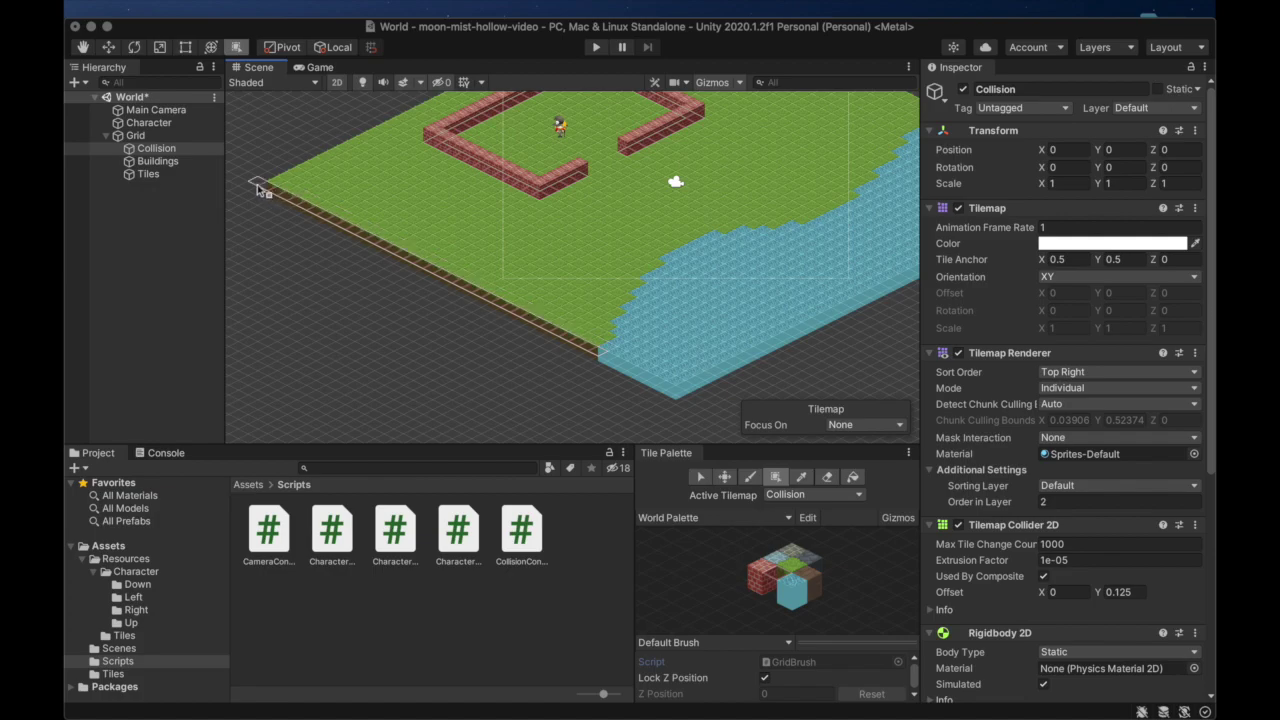
{"action": "scroll", "coordinate": [345, 172], "scroll_direction": "up", "scroll_amount": 3}
{"action": "scroll", "coordinate": [345, 172], "scroll_direction": "down", "scroll_amount": 5}
{"action": "scroll", "coordinate": [366, 347], "scroll_direction": "up", "scroll_amount": 2}
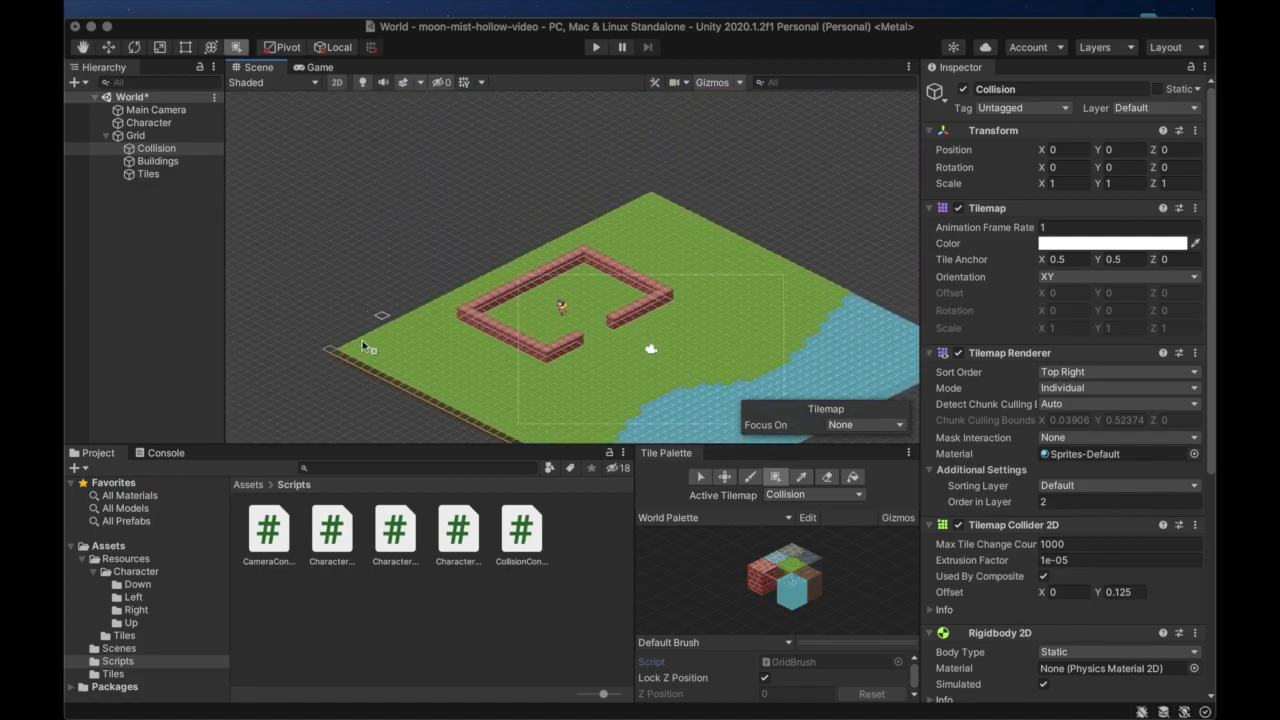
{"action": "middle_click_drag", "start_coordinate": [664, 200], "coordinate": [497, 189]}
{"action": "left_click_drag", "start_coordinate": [476, 178], "coordinate": [686, 288]}
{"action": "scroll", "coordinate": [686, 288], "scroll_direction": "up", "scroll_amount": 4}
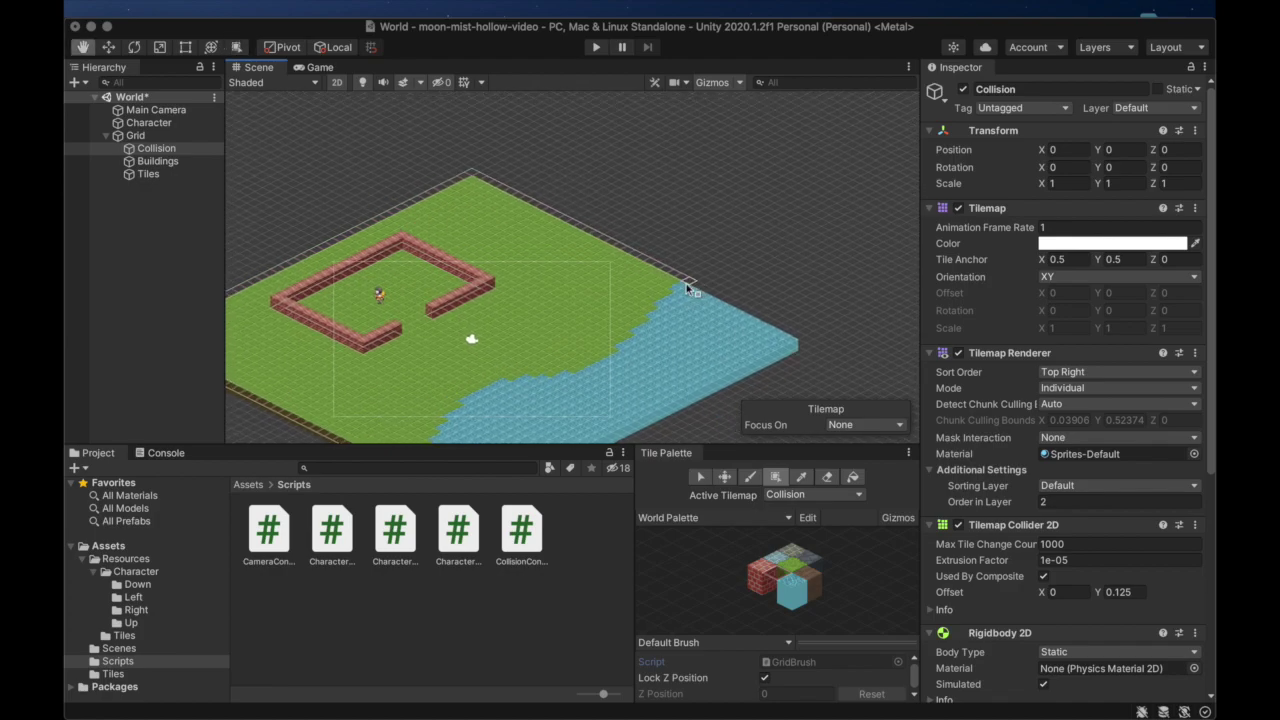
{"action": "scroll", "coordinate": [686, 283], "scroll_direction": "up", "scroll_amount": 3}
Paint collision tiles stretch by stretch down the grass–water shoreline
{"action": "middle_click_drag", "start_coordinate": [688, 286], "coordinate": [528, 163]}
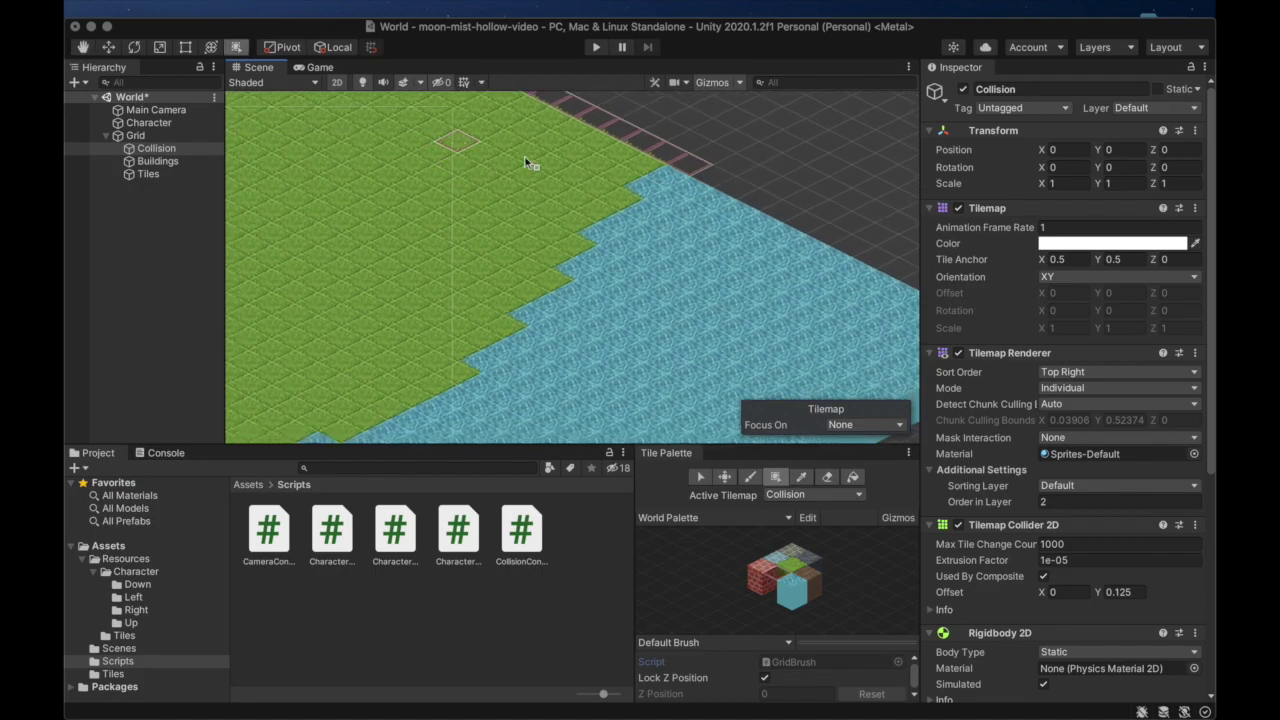
{"action": "left_click_drag", "start_coordinate": [660, 185], "coordinate": [592, 243]}
{"action": "left_click_drag", "start_coordinate": [570, 292], "coordinate": [533, 322]}
{"action": "left_click_drag", "start_coordinate": [490, 367], "coordinate": [370, 442]}
{"action": "mouse_move", "coordinate": [370, 442]}
{"action": "middle_mouse_down"}
{"action": "mouse_move", "coordinate": [625, 222]}
{"action": "mouse_move", "coordinate": [562, 272]}
{"action": "middle_mouse_up"}
{"action": "left_click_drag", "start_coordinate": [477, 280], "coordinate": [411, 308]}
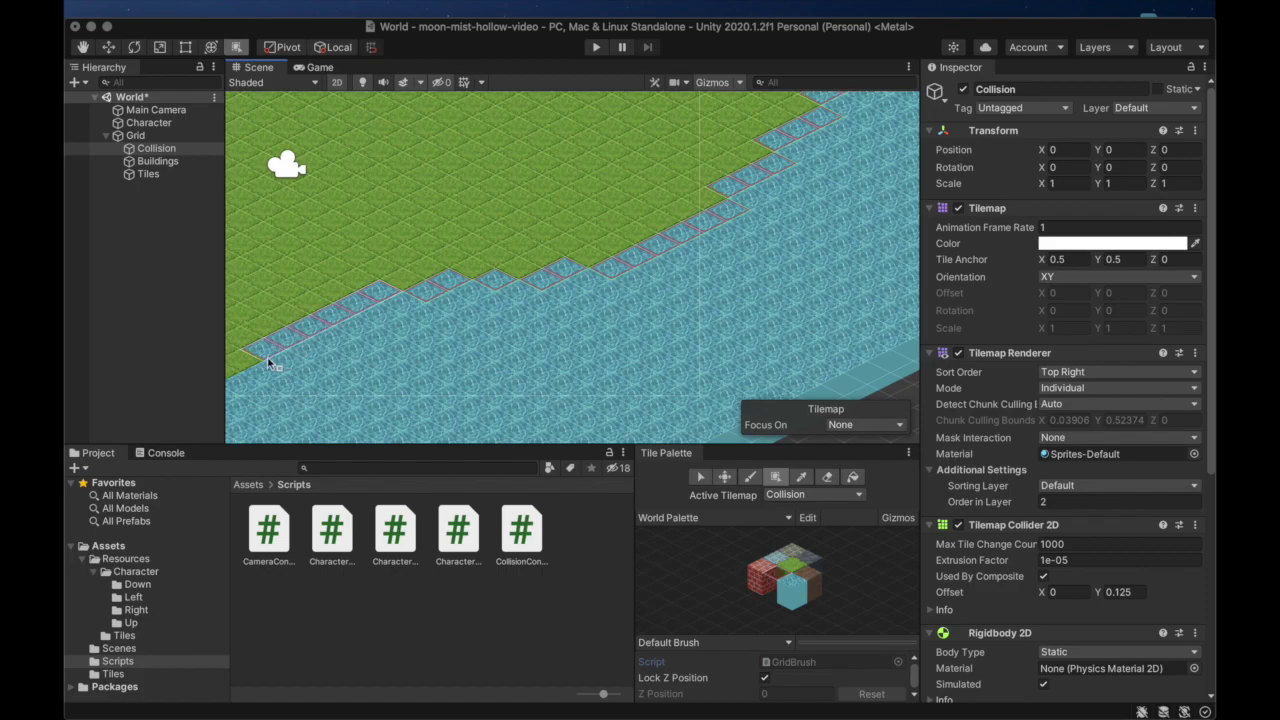
{"action": "mouse_move", "coordinate": [266, 357]}
{"action": "middle_mouse_down"}
{"action": "mouse_move", "coordinate": [570, 269]}
{"action": "mouse_move", "coordinate": [569, 282]}
{"action": "middle_mouse_up"}
{"action": "left_click_drag", "start_coordinate": [536, 303], "coordinate": [470, 402]}
{"action": "middle_click_drag", "start_coordinate": [470, 402], "coordinate": [471, 263]}
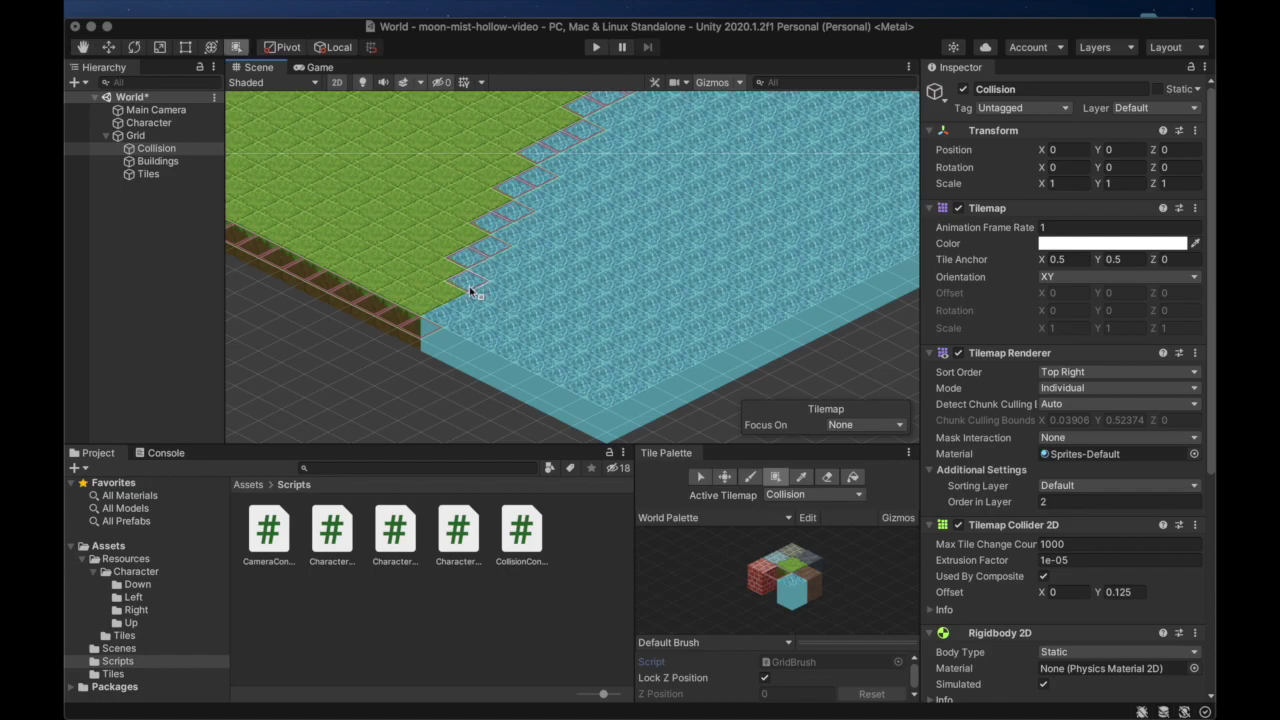
Frame the whole map in the Scene view and start play mode
{"action": "scroll", "coordinate": [480, 245], "scroll_direction": "down", "scroll_amount": 5}
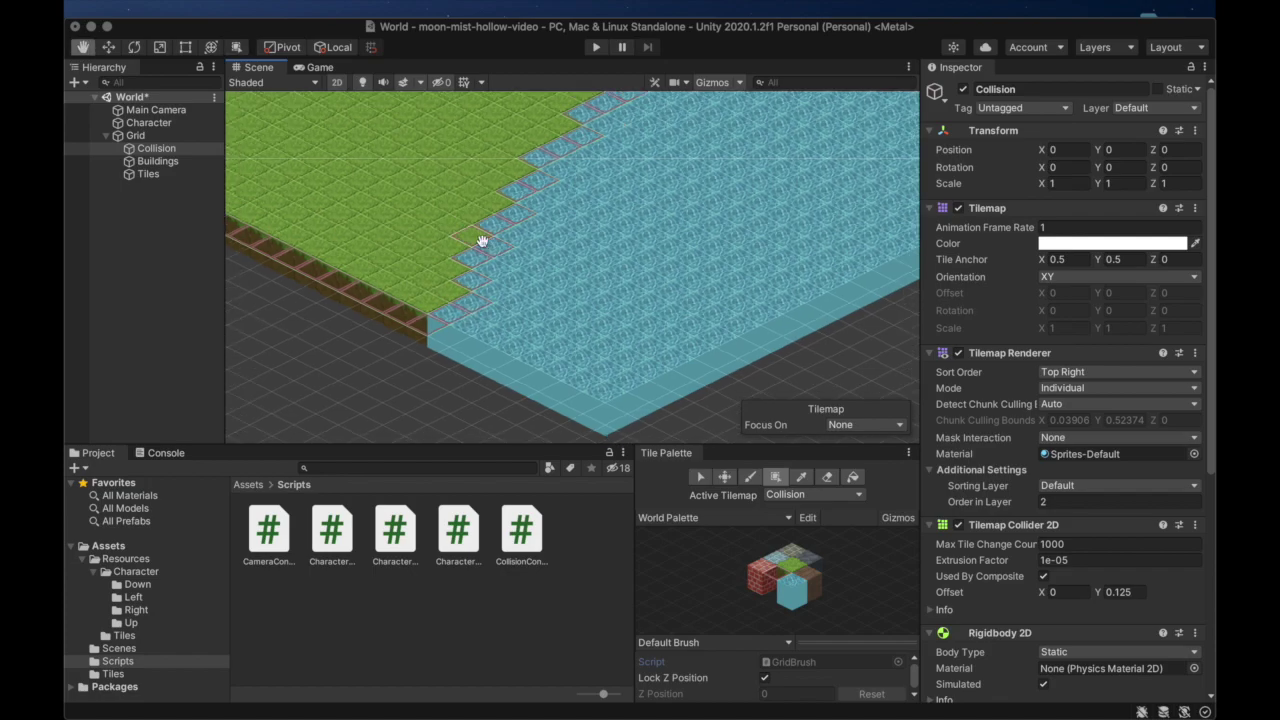
{"action": "middle_click_drag", "start_coordinate": [502, 340], "coordinate": [508, 410]}
{"action": "scroll", "coordinate": [508, 342], "scroll_direction": "down", "scroll_amount": 1}
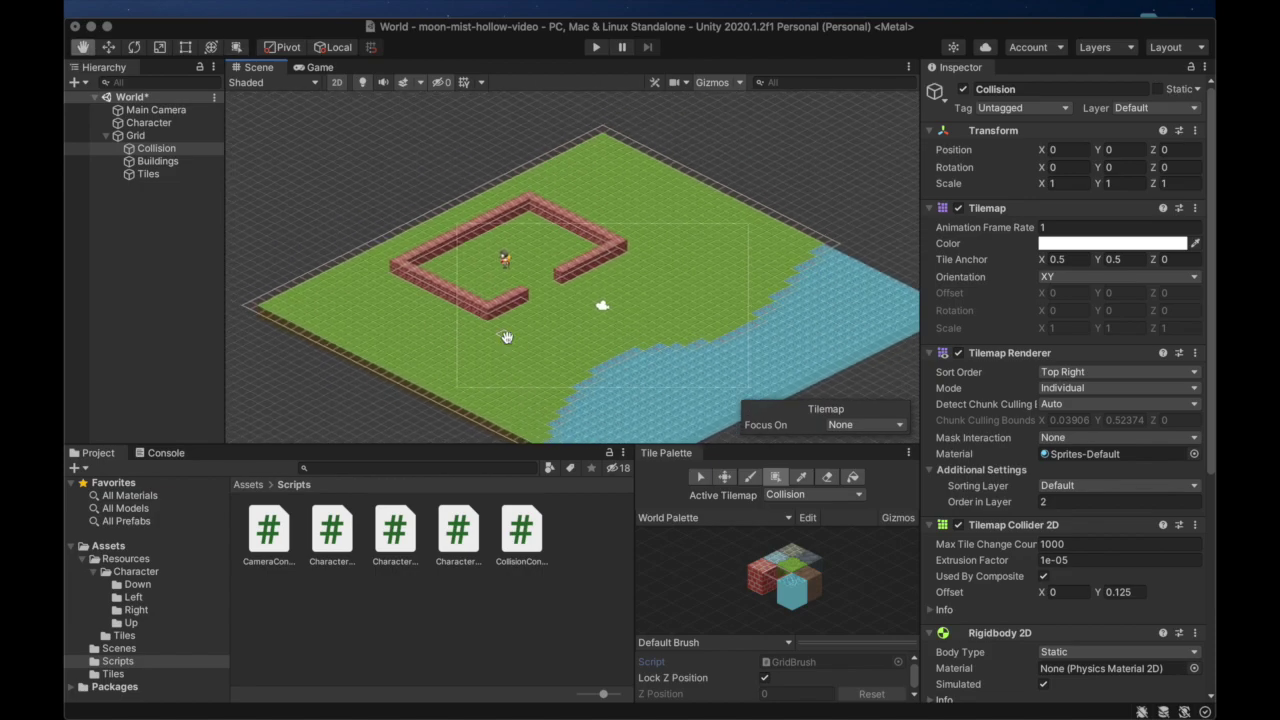
{"action": "middle_click_drag", "start_coordinate": [507, 338], "coordinate": [507, 324]}
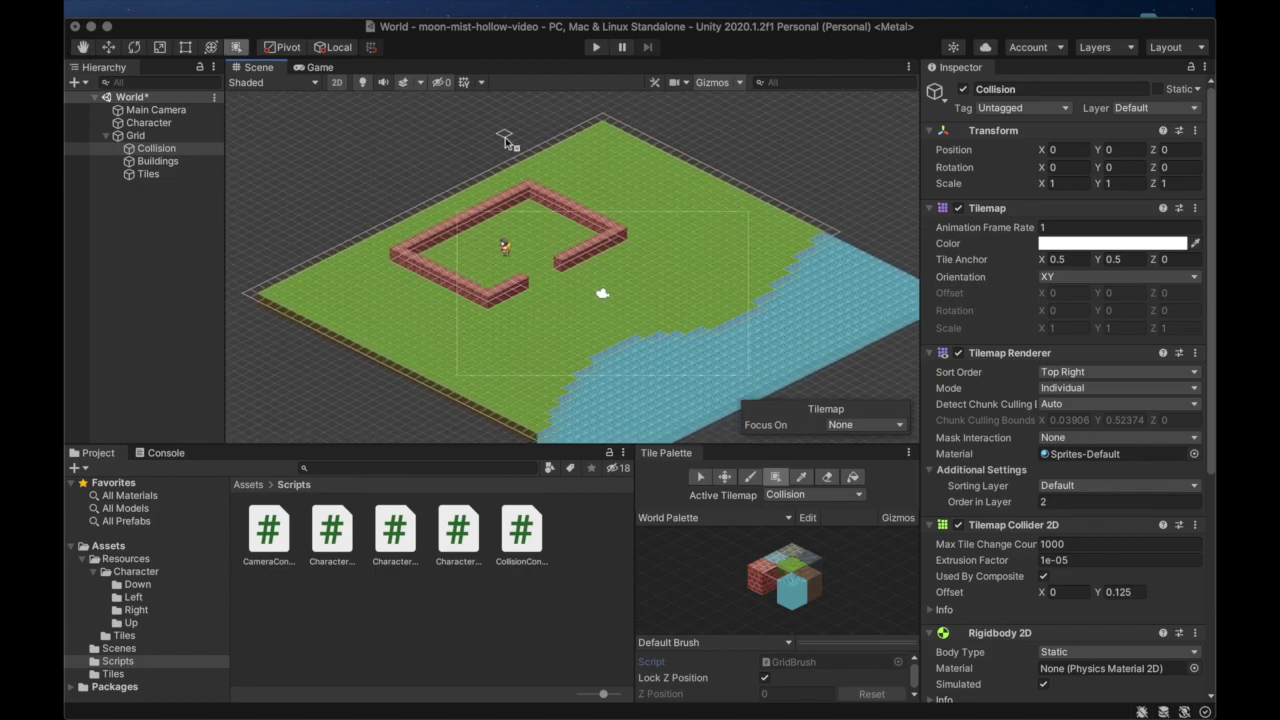
{"action": "left_click", "coordinate": [596, 47]}
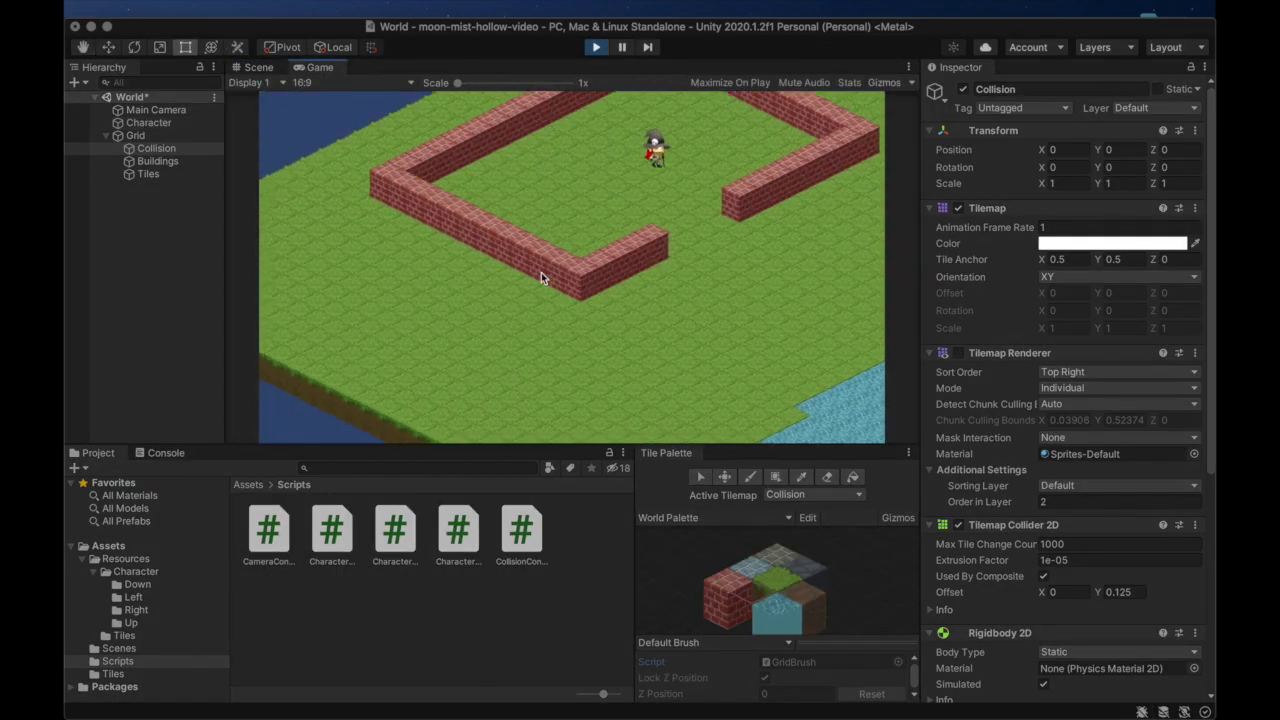
{"action": "left_click", "coordinate": [148, 122]}
{"action": "key", "text": "ctrl+d"}
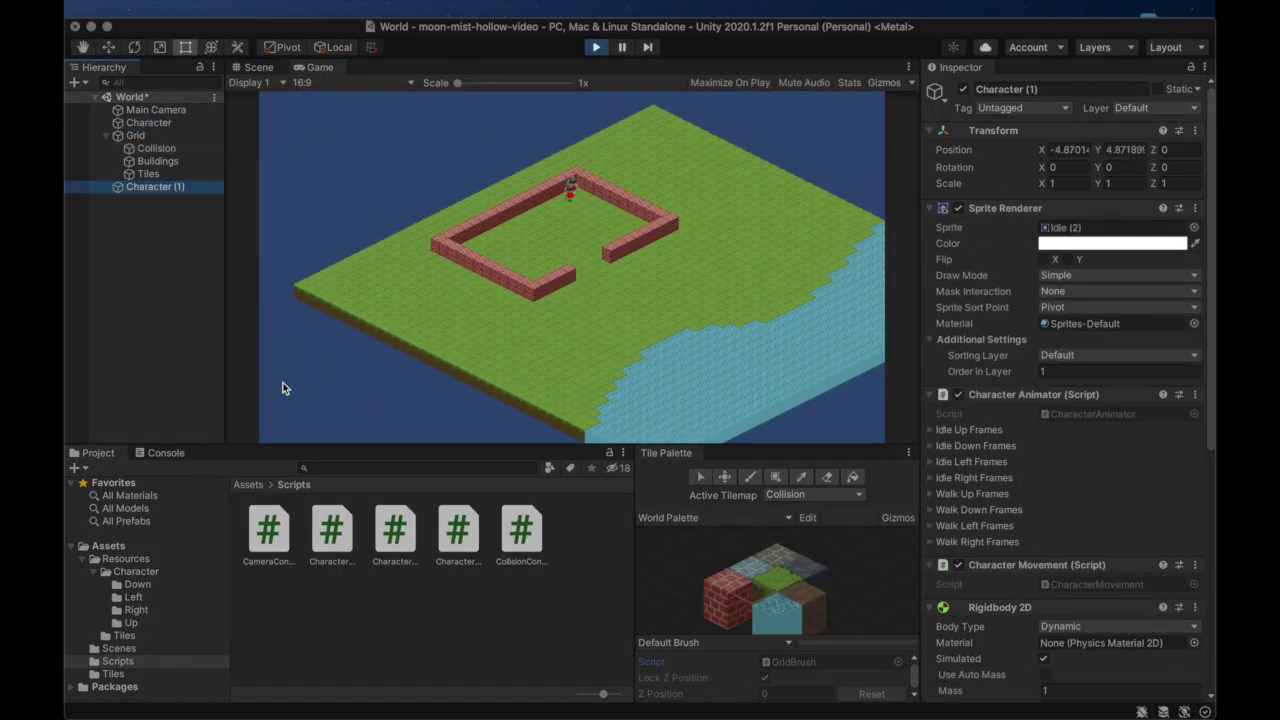
{"action": "key", "text": "ctrl+d"}
{"action": "key", "text": "ctrl+d"}
{"action": "key", "text": "ctrl+d"}
{"action": "key", "text": "ctrl+d"}
{"action": "key", "text": "ctrl+d"}
{"action": "key", "text": "ctrl+d"}
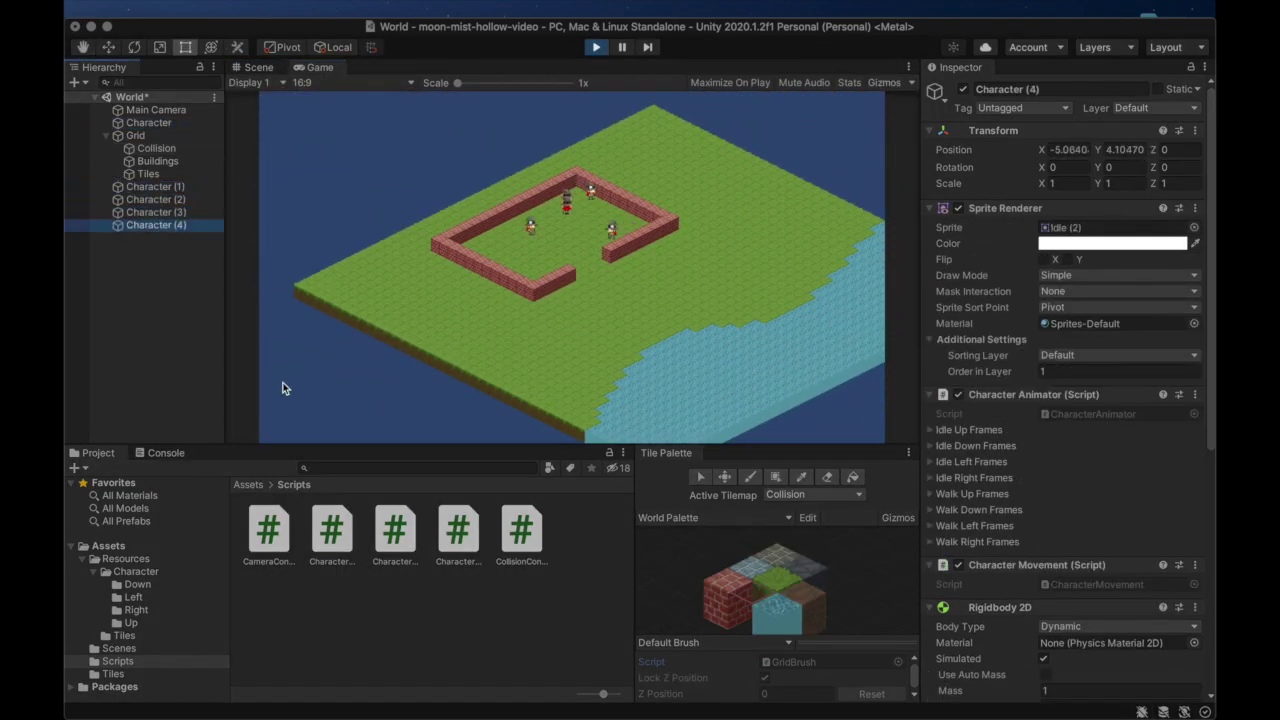
{"action": "key", "text": "ctrl+d"}
{"action": "key", "text": "ctrl+d"}
{"action": "key", "text": "ctrl+d"}
{"action": "key", "text": "ctrl+d"}
{"action": "key", "text": "ctrl+d"}
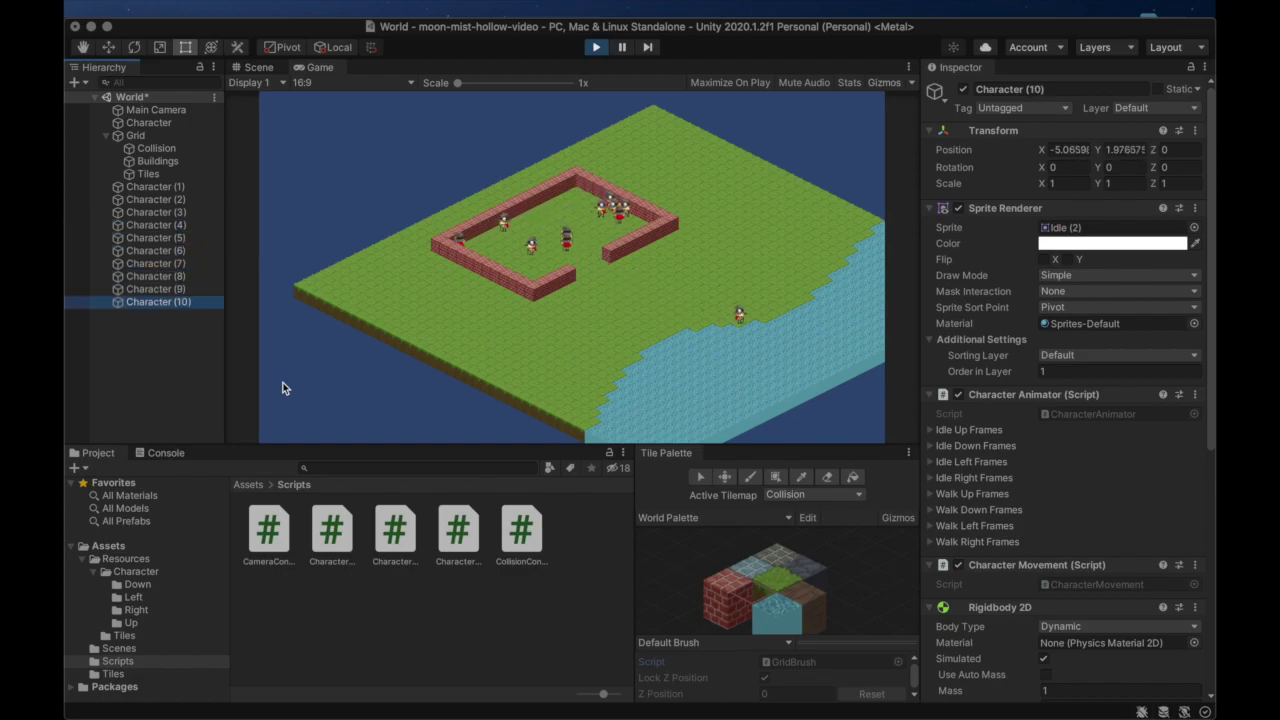
{"action": "key", "text": "ctrl+d"}
{"action": "key", "text": "ctrl+d"}
{"action": "key", "text": "ctrl+d"}
{"action": "key", "text": "ctrl+d"}
{"action": "key", "text": "ctrl+d"}
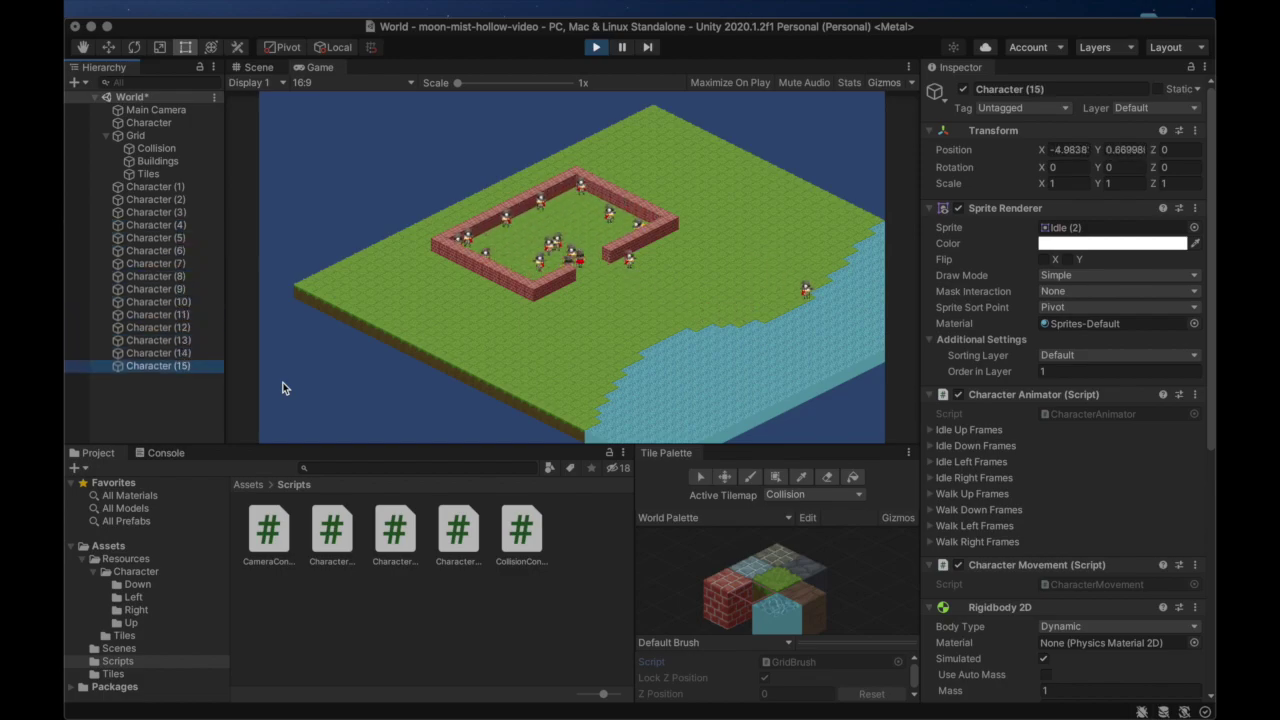
{"action": "key", "text": "ctrl+d"}
{"action": "key", "text": "ctrl+d"}
{"action": "key", "text": "ctrl+d"}
{"action": "key", "text": "ctrl+d"}
{"action": "key", "text": "ctrl+d"}
{"action": "key", "text": "ctrl+d"}
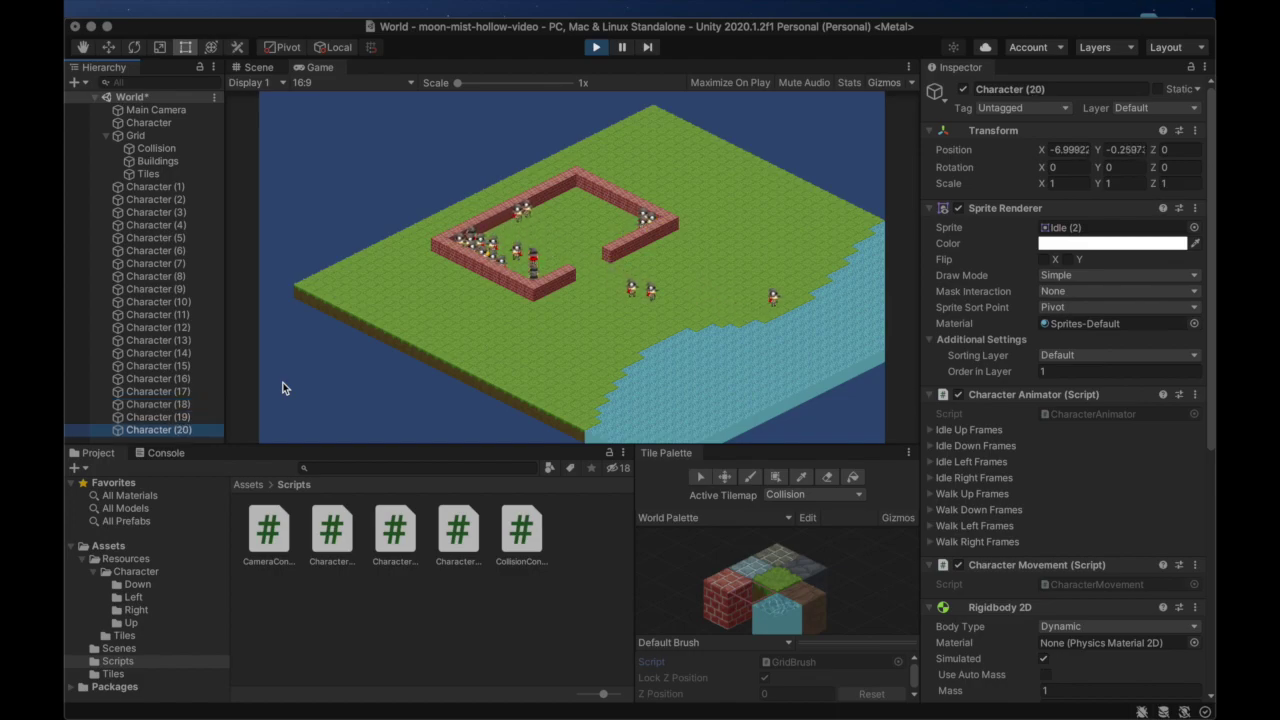
{"action": "key", "text": "ctrl+d"}
{"action": "key", "text": "ctrl+d"}
{"action": "key", "text": "ctrl+d"}
{"action": "key", "text": "ctrl+d"}
{"action": "key", "text": "ctrl+d"}
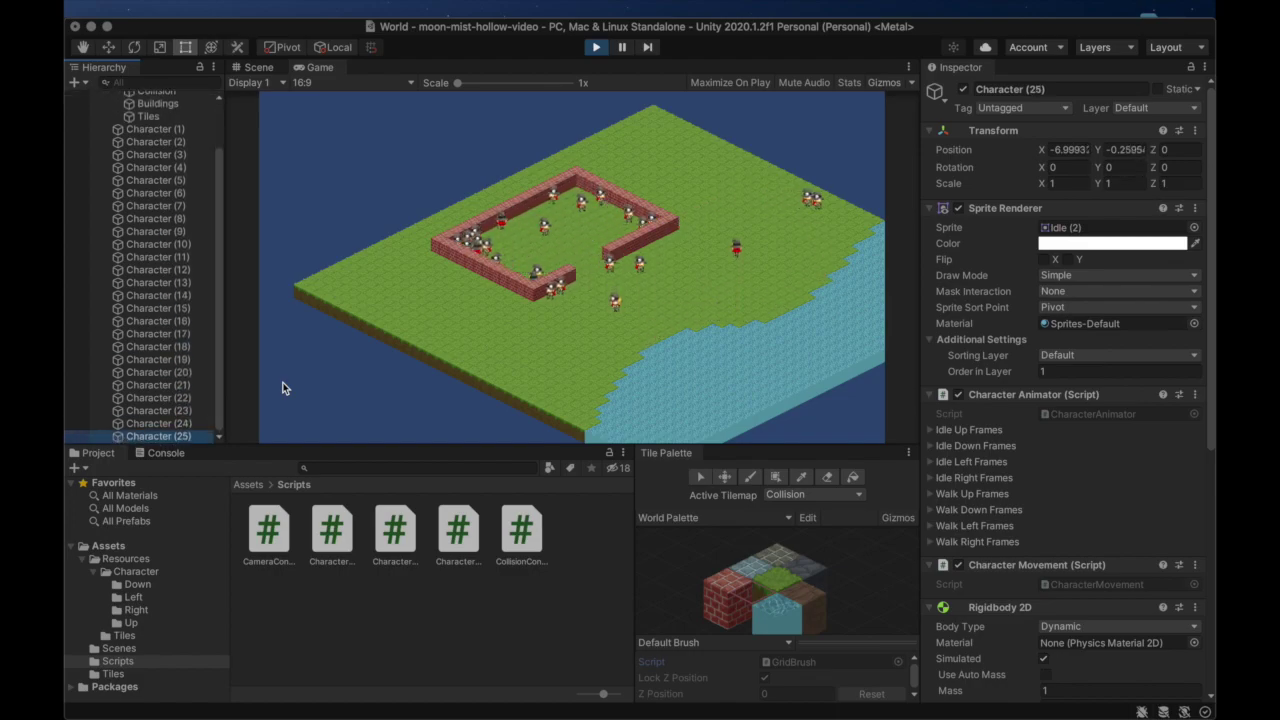
{"action": "key", "text": "ctrl+d"}
{"action": "key", "text": "ctrl+d"}
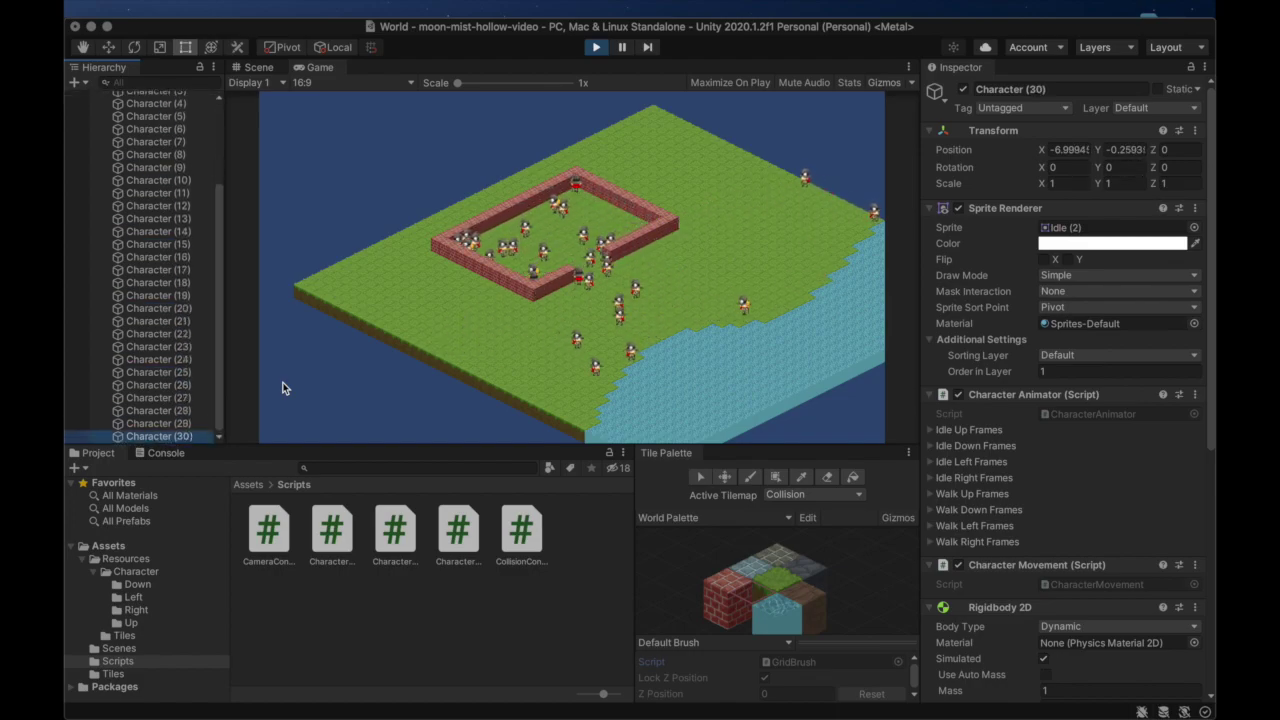
{"action": "key", "text": "d"}
{"action": "left_click", "coordinate": [155, 180]}
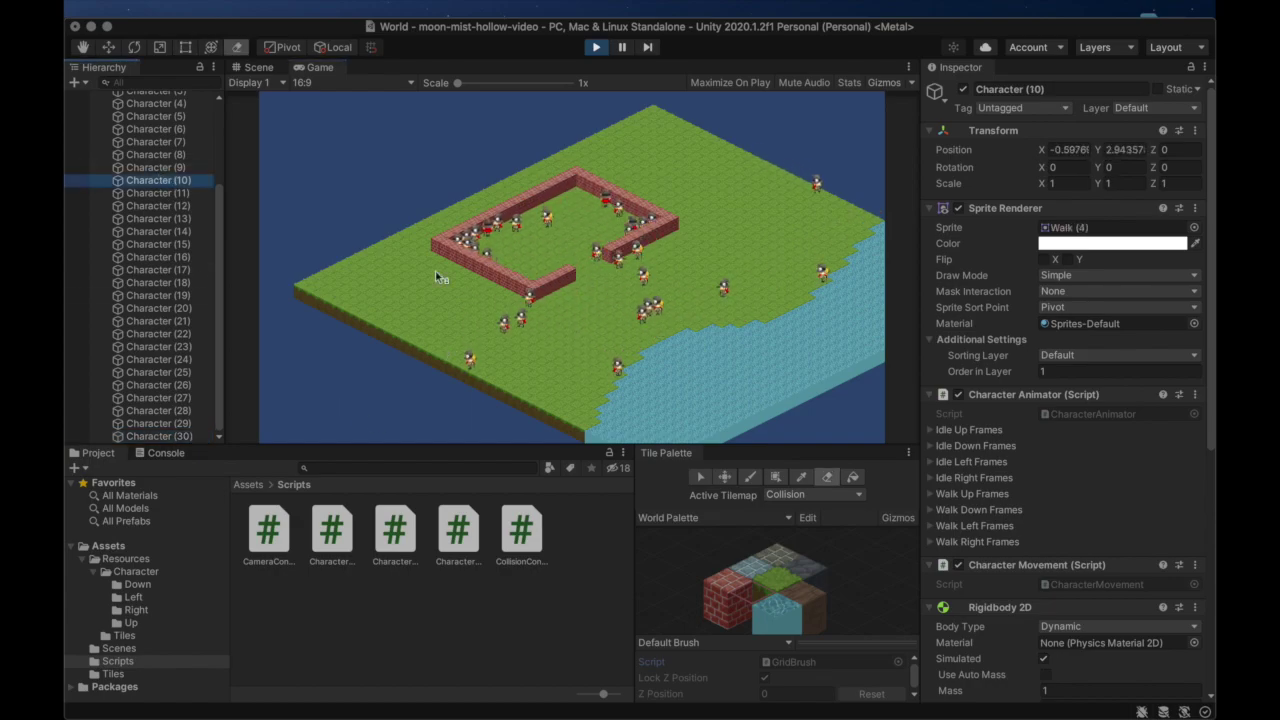
{"action": "key", "text": "e"}
{"action": "left_click", "coordinate": [427, 268]}
{"action": "key", "text": "Right"}
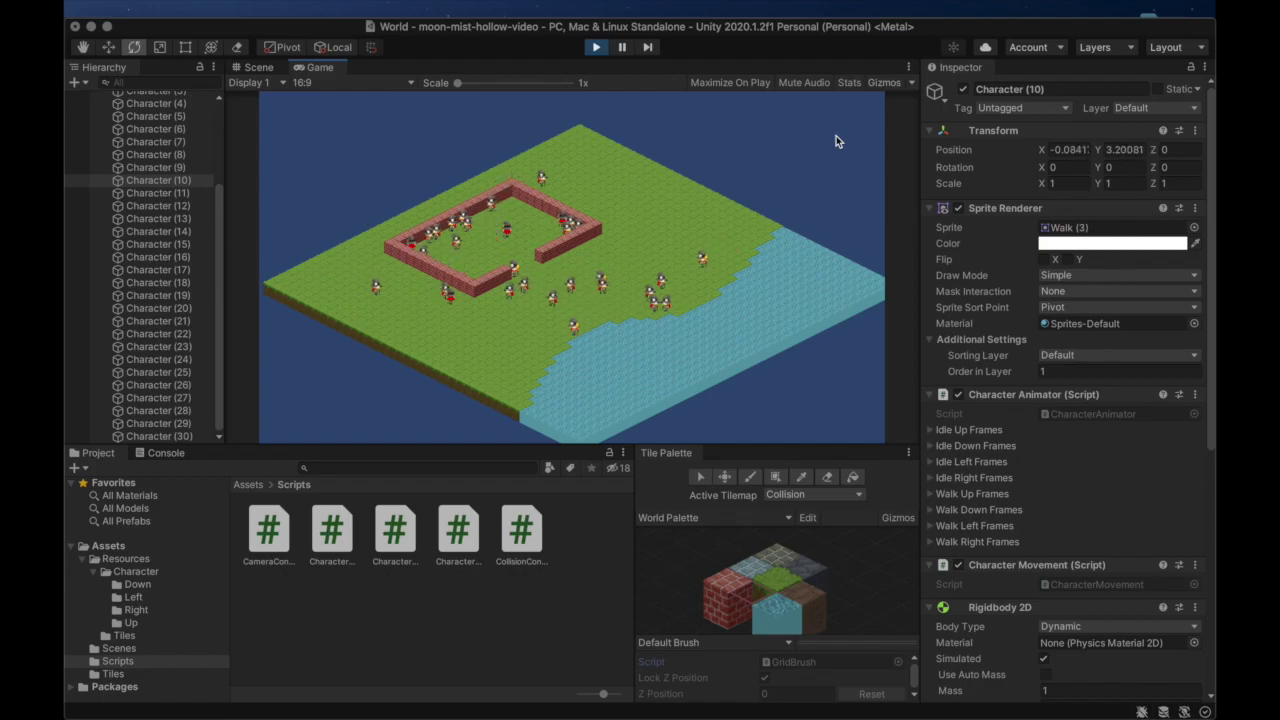
{"action": "key", "text": "super+p"}
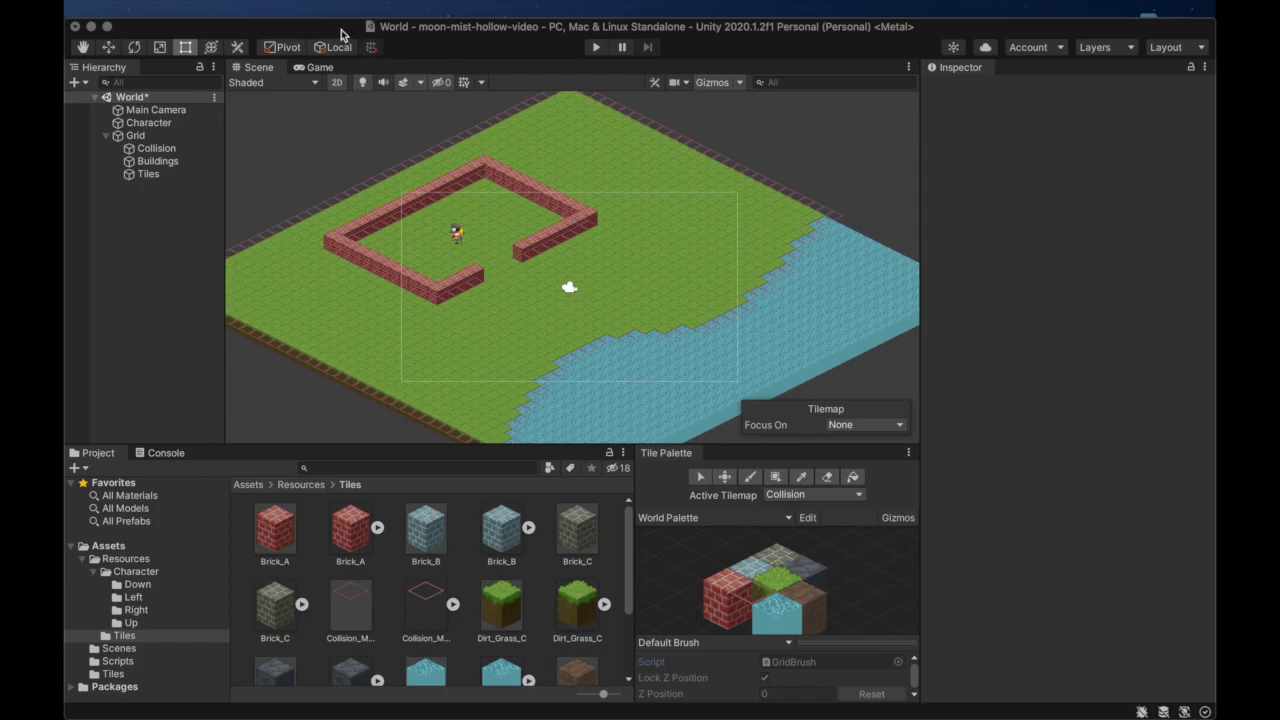
Create a new C# script named CollisionController in the Assets/Scripts folder
{"action": "left_click", "coordinate": [152, 148]}
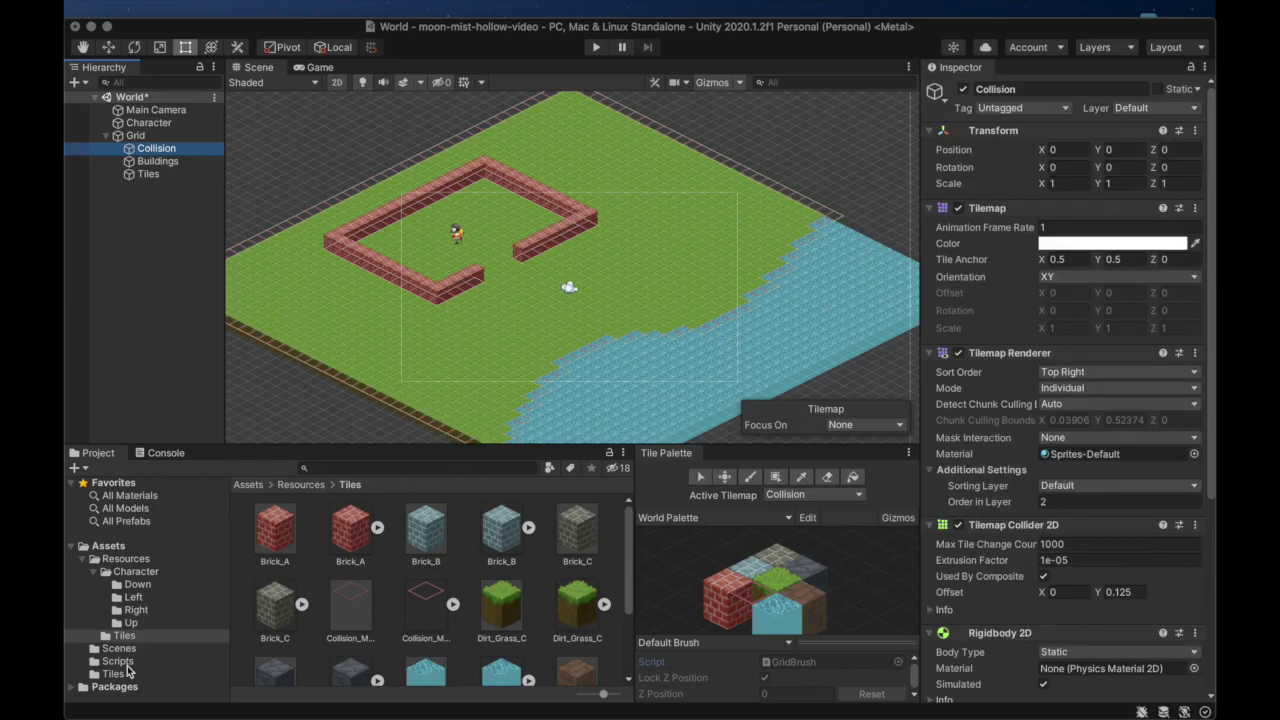
{"action": "left_click", "coordinate": [118, 661]}
{"action": "right_click", "coordinate": [310, 604]}
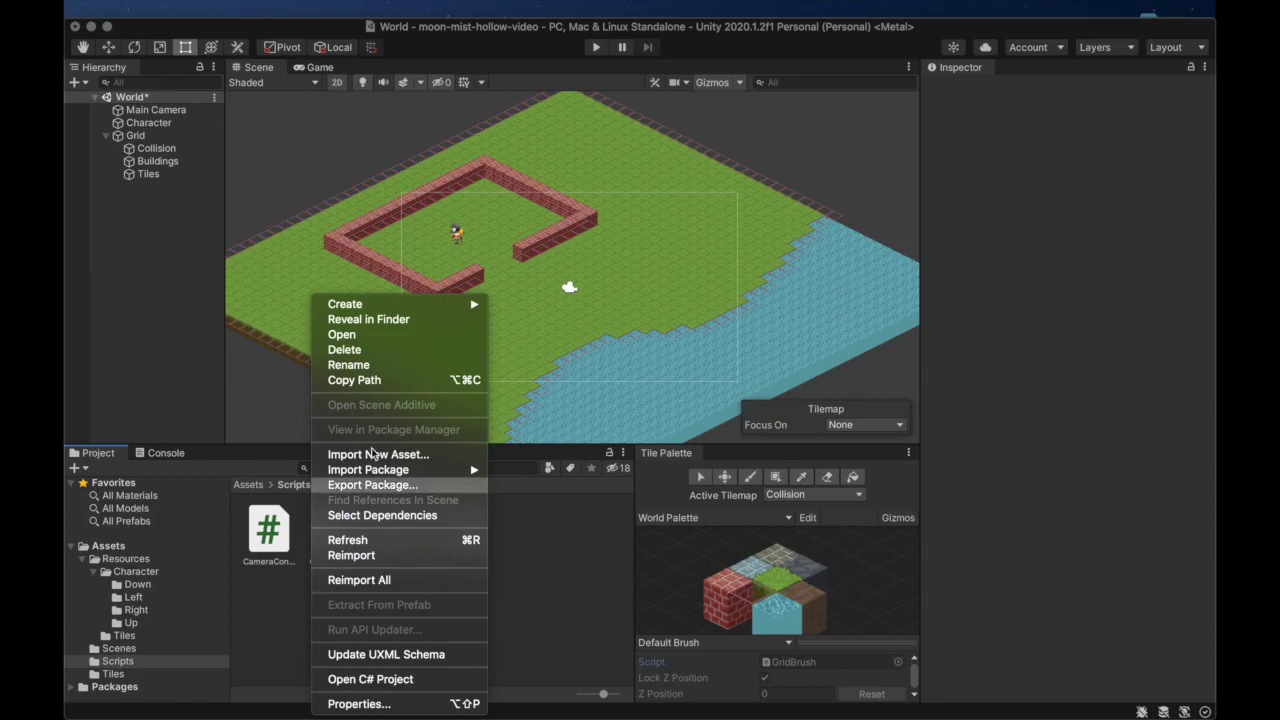
{"action": "mouse_move", "coordinate": [385, 303]}
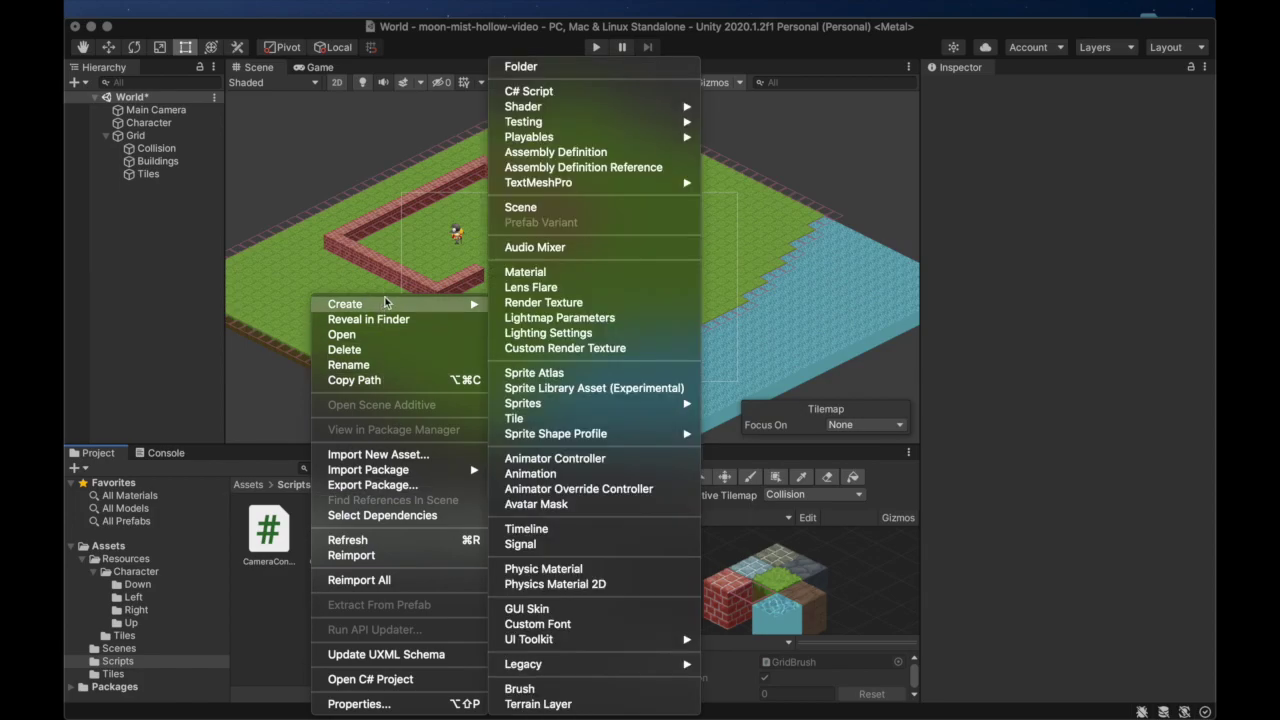
{"action": "left_click", "coordinate": [640, 92]}
{"action": "type", "text": "Controller"}
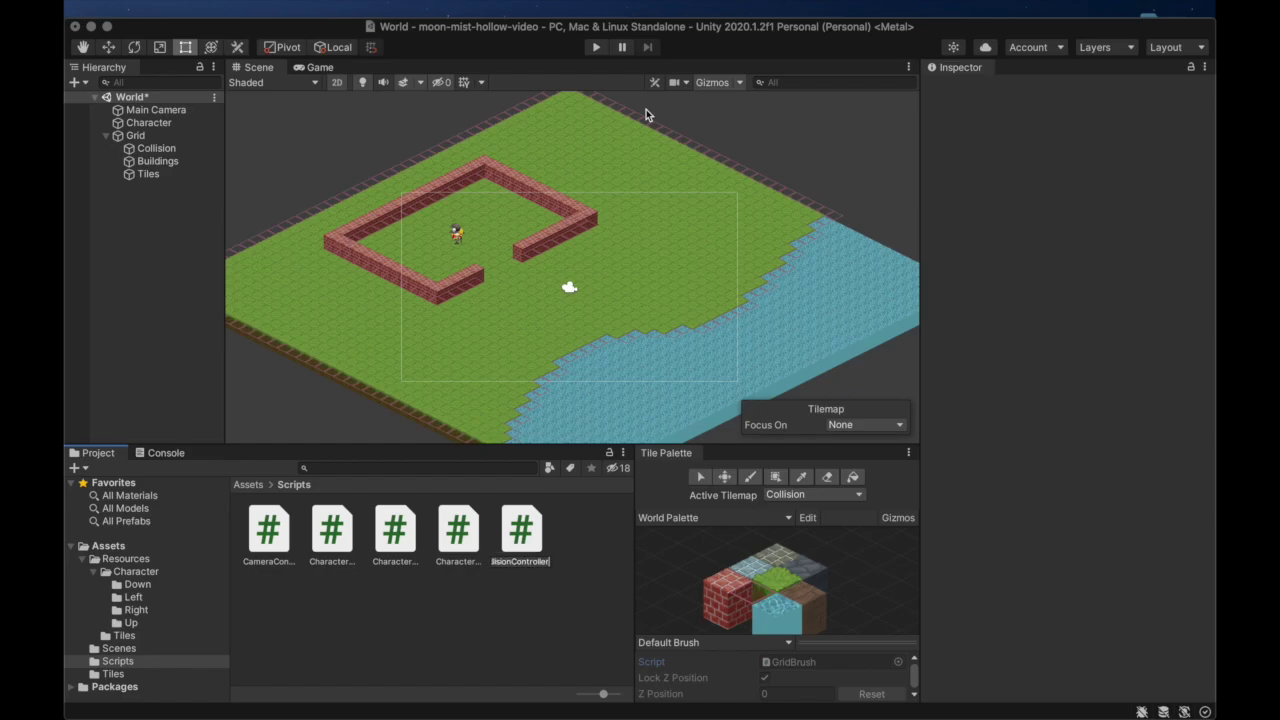
{"action": "key", "text": "Return"}
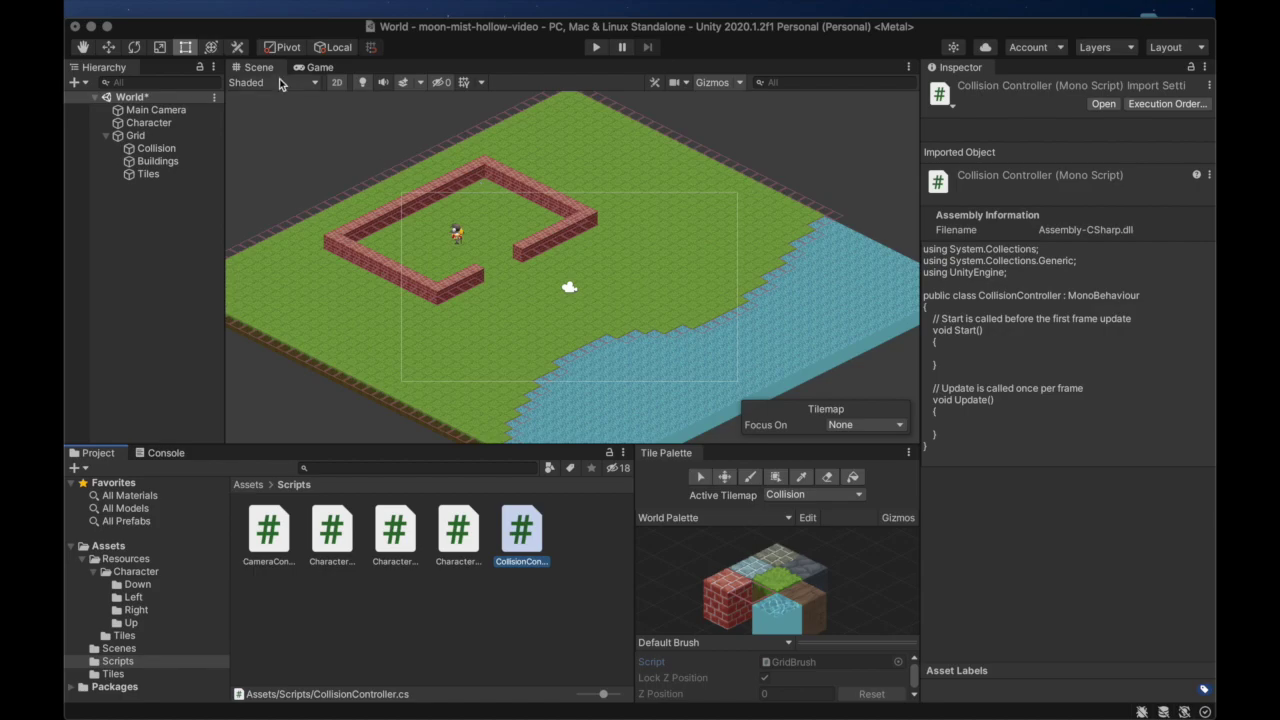
Attach CollisionController to the Collision object and check its components in the Inspector
{"action": "left_click", "coordinate": [566, 606]}
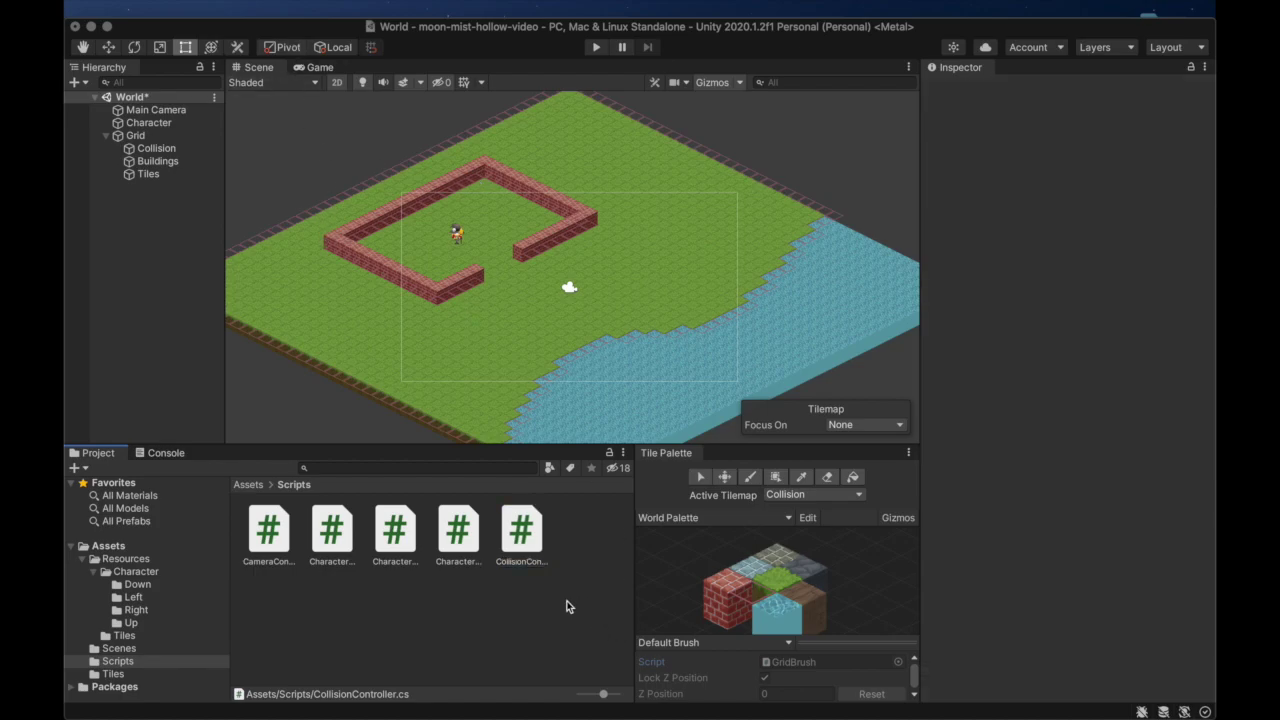
{"action": "left_click", "coordinate": [531, 538]}
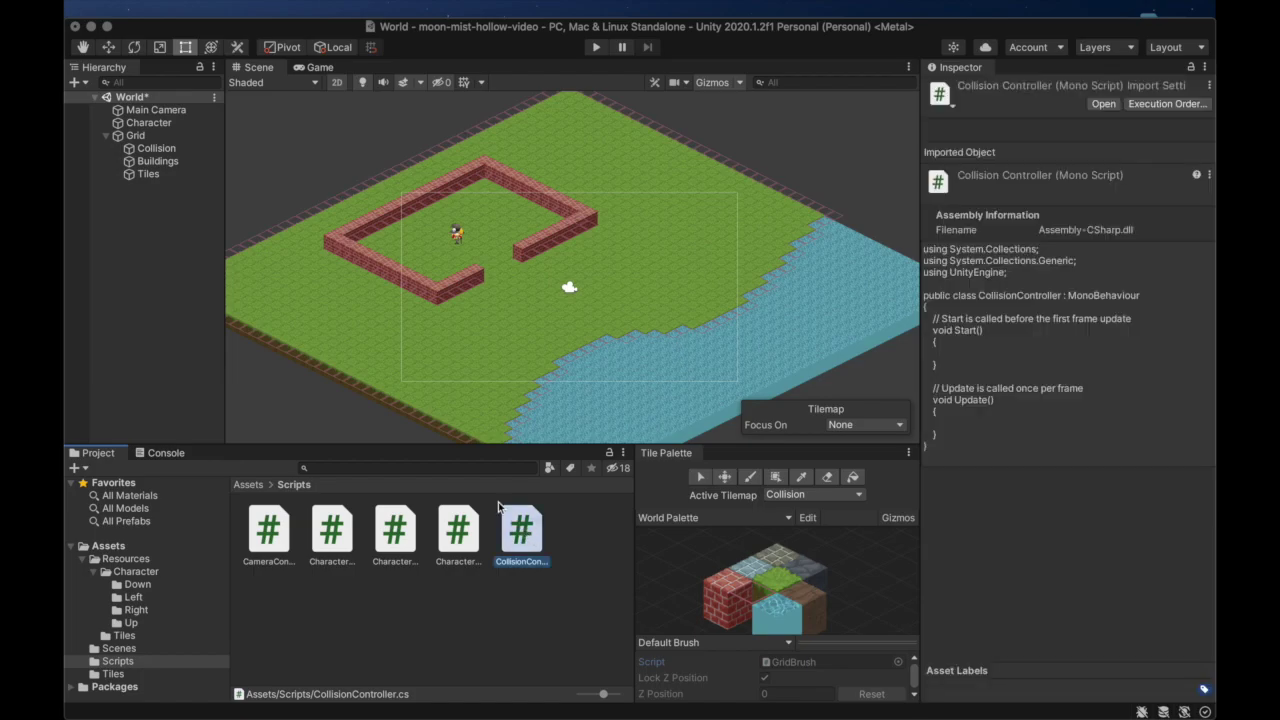
{"action": "left_click_drag", "start_coordinate": [498, 507], "coordinate": [153, 156]}
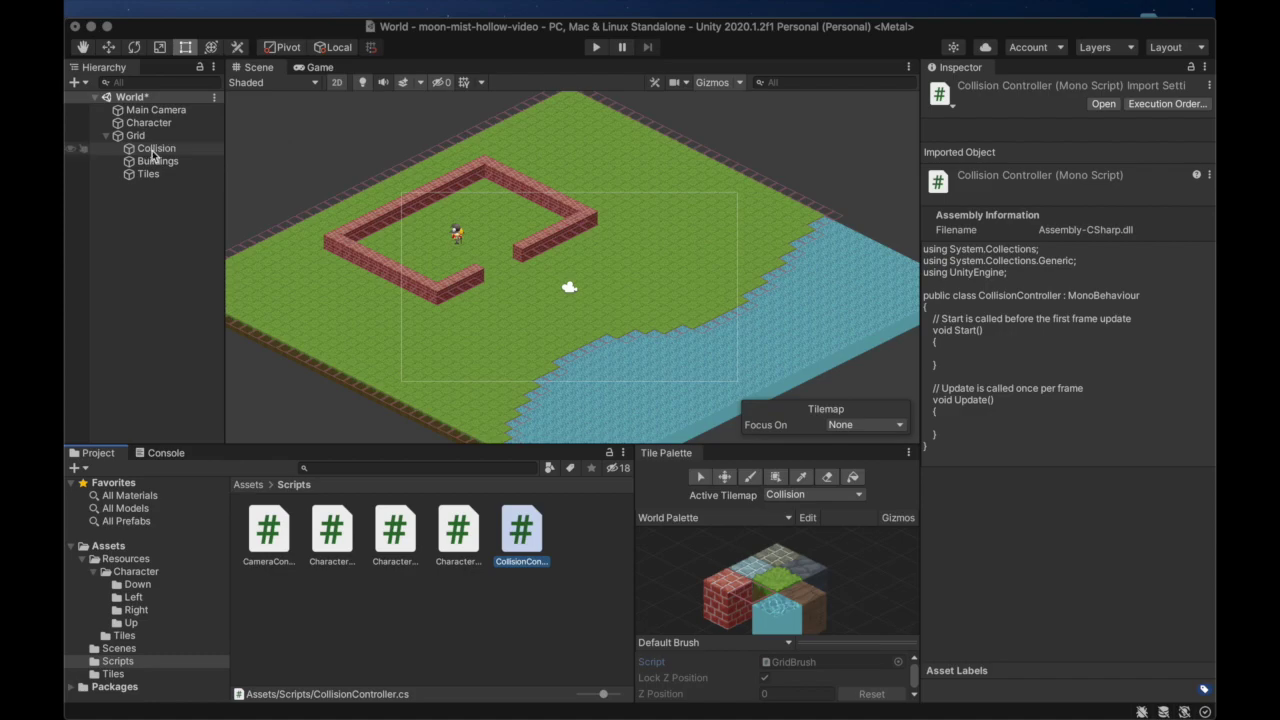
{"action": "left_click", "coordinate": [153, 153]}
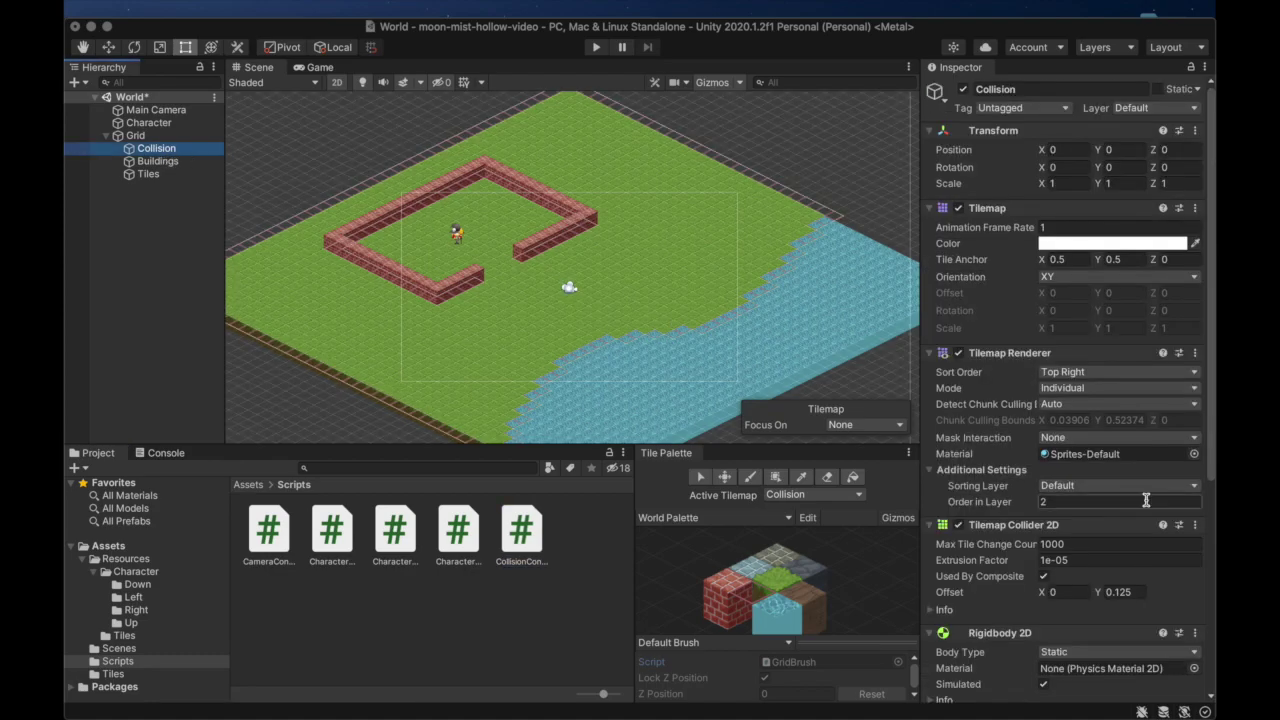
{"action": "scroll", "coordinate": [1037, 522], "scroll_direction": "down", "scroll_amount": 5}
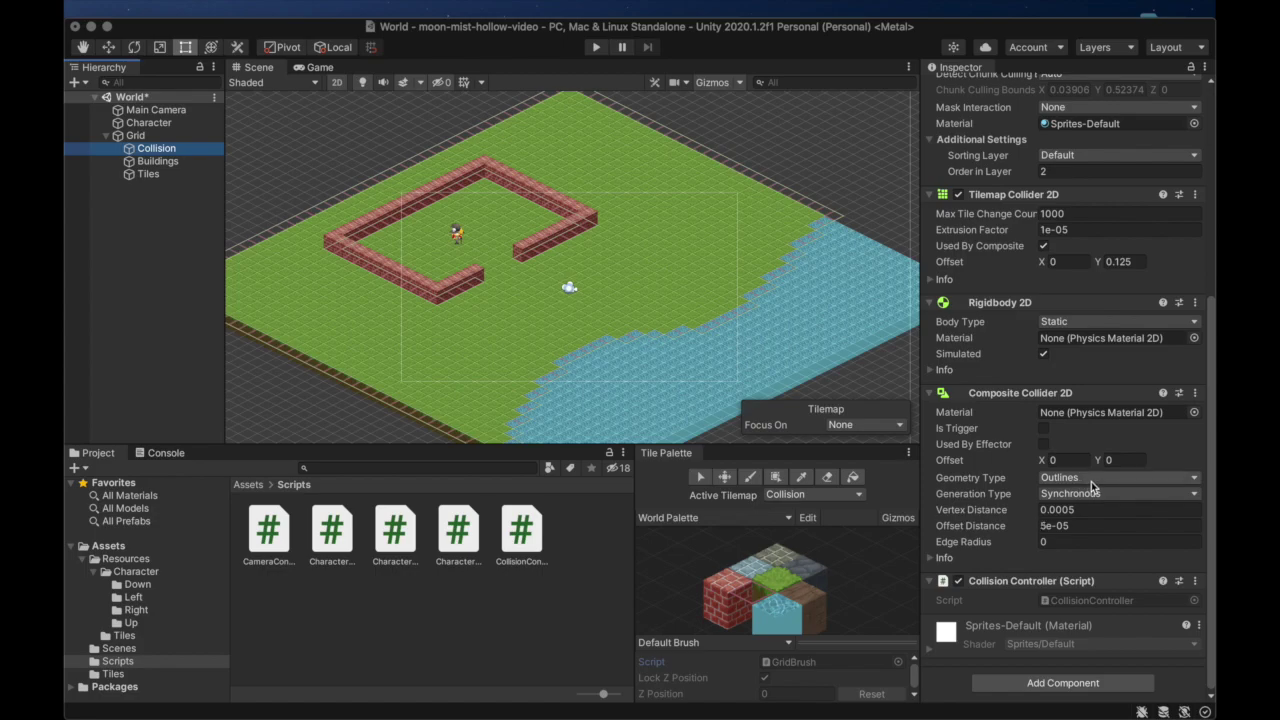
Open CollisionController.cs in VS Code and delete the Start and Update template comments
{"action": "double_click", "coordinate": [1044, 598]}
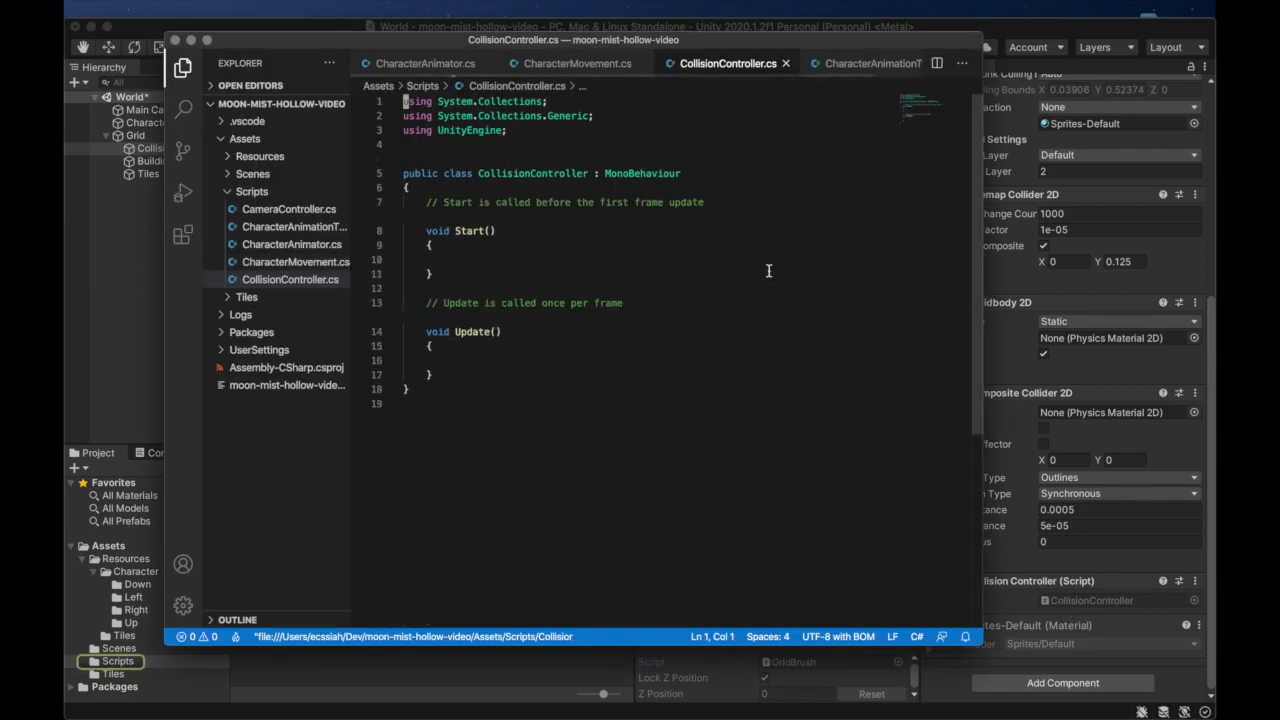
{"action": "key", "text": "Down"}
{"action": "key", "text": "Down"}
{"action": "key", "text": "Down"}
{"action": "key", "text": "Down"}
{"action": "key", "text": "Down"}
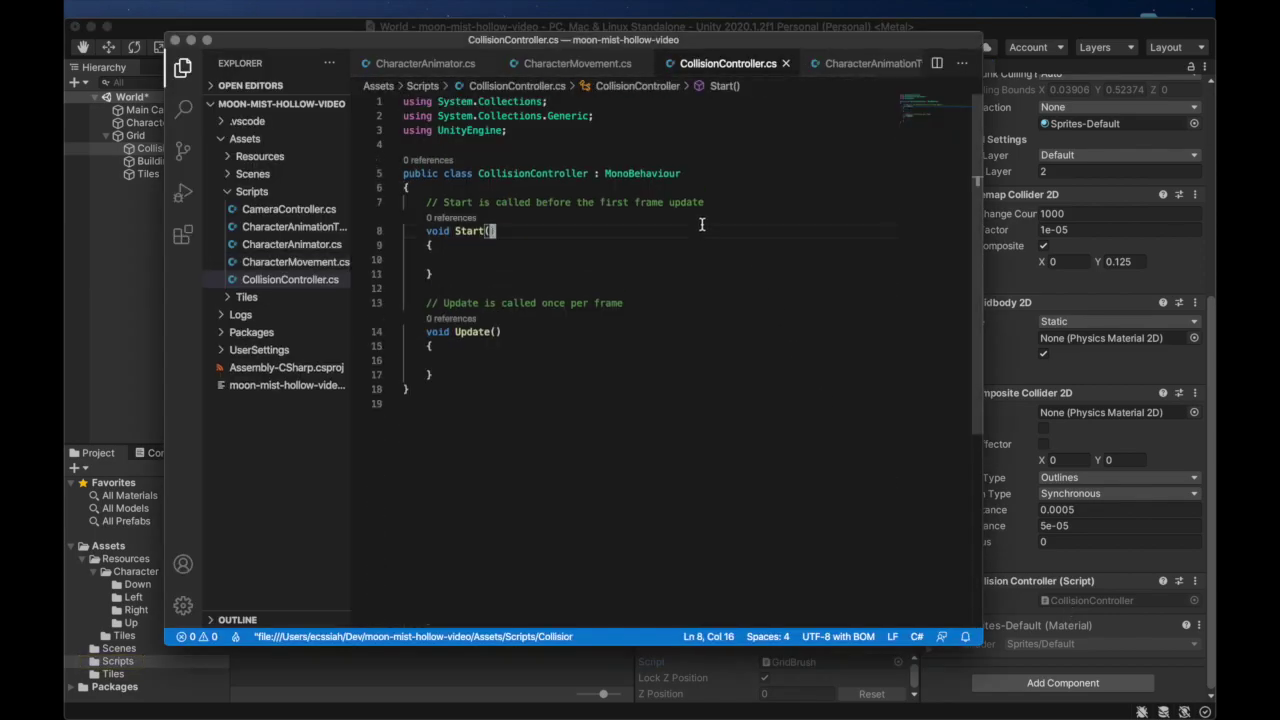
{"action": "key", "text": "j"}
{"action": "key", "text": "d"}
{"action": "key", "text": "d"}
{"action": "key", "text": "d"}
{"action": "key", "text": "d"}
{"action": "key", "text": "u"}
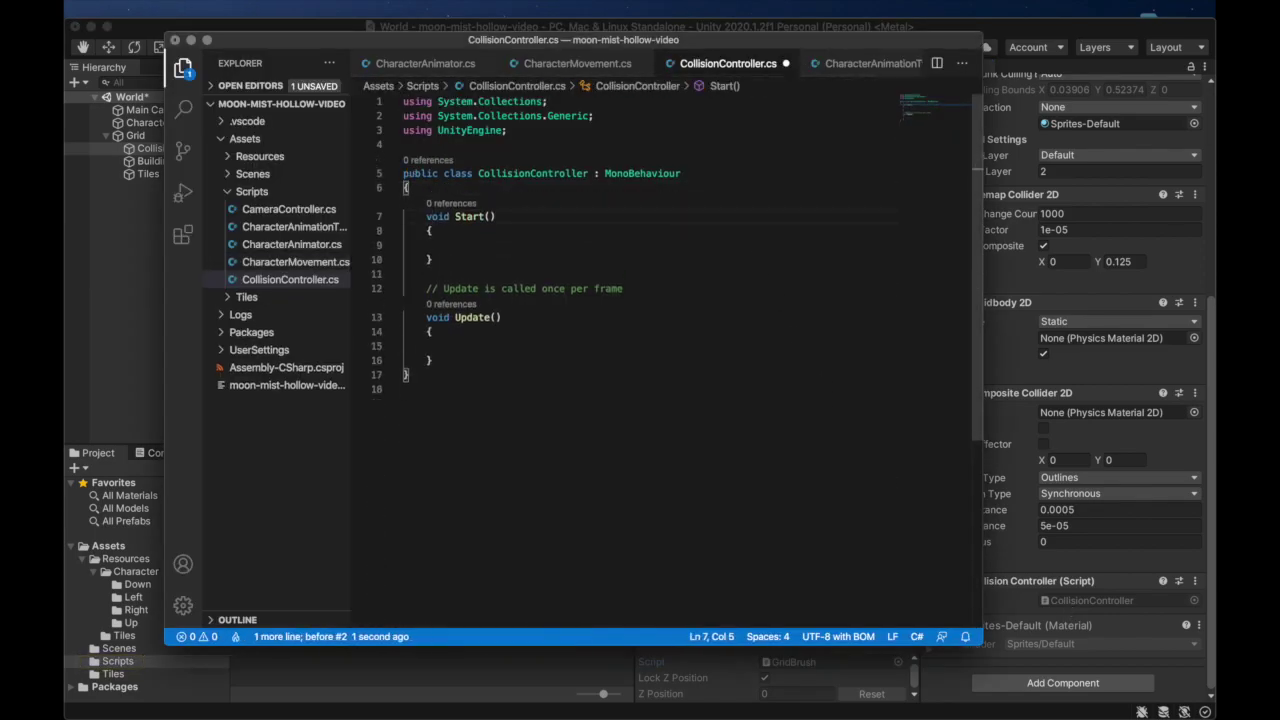
{"action": "key", "text": "j"}
{"action": "key", "text": "j"}
{"action": "key", "text": "j"}
{"action": "key", "text": "j"}
{"action": "key", "text": "j"}
{"action": "key", "text": "d"}
{"action": "key", "text": "d"}
Add a 'private TilemapRenderer tilemapRenderer;' field inside the class
{"action": "key", "text": "O"}
{"action": "key", "text": "Escape"}
{"action": "key", "text": "k"}
{"action": "key", "text": "k"}
{"action": "key", "text": "k"}
{"action": "key", "text": "k"}
{"action": "key", "text": "k"}
{"action": "key", "text": "O"}
{"action": "key", "text": "Escape"}
{"action": "type", "text": "O"}
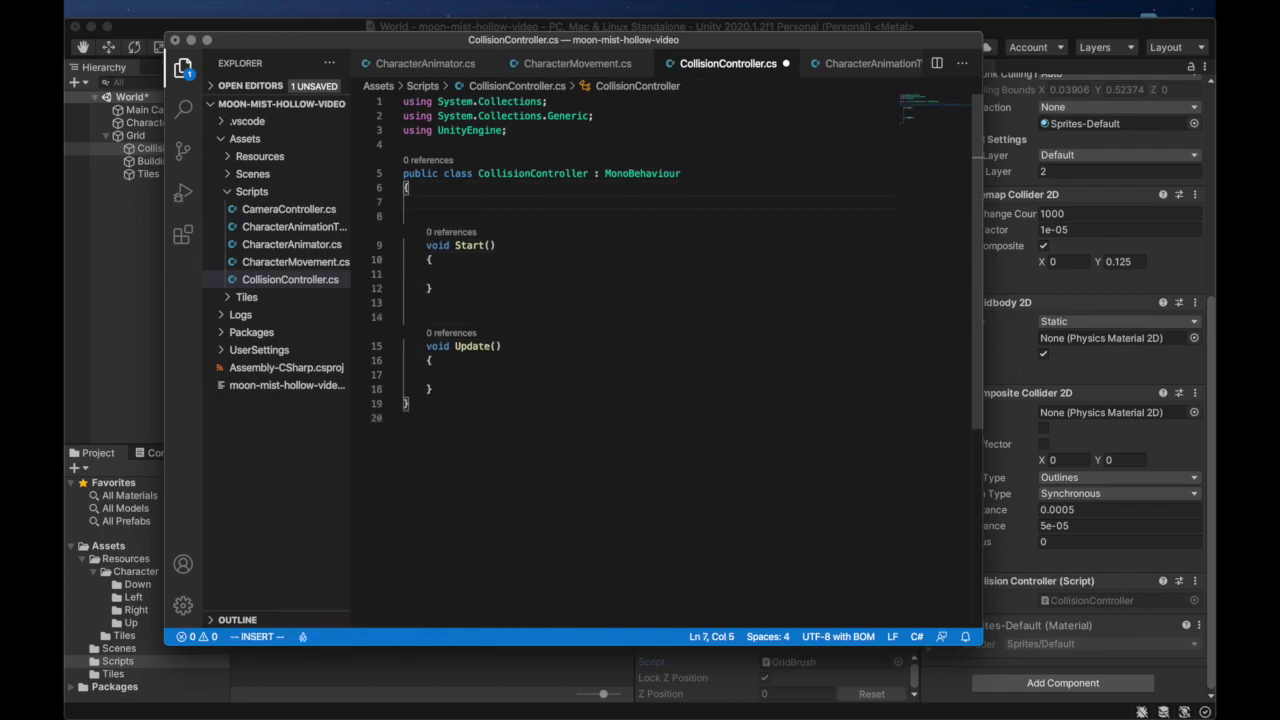
{"action": "type", "text": "private Tila"}
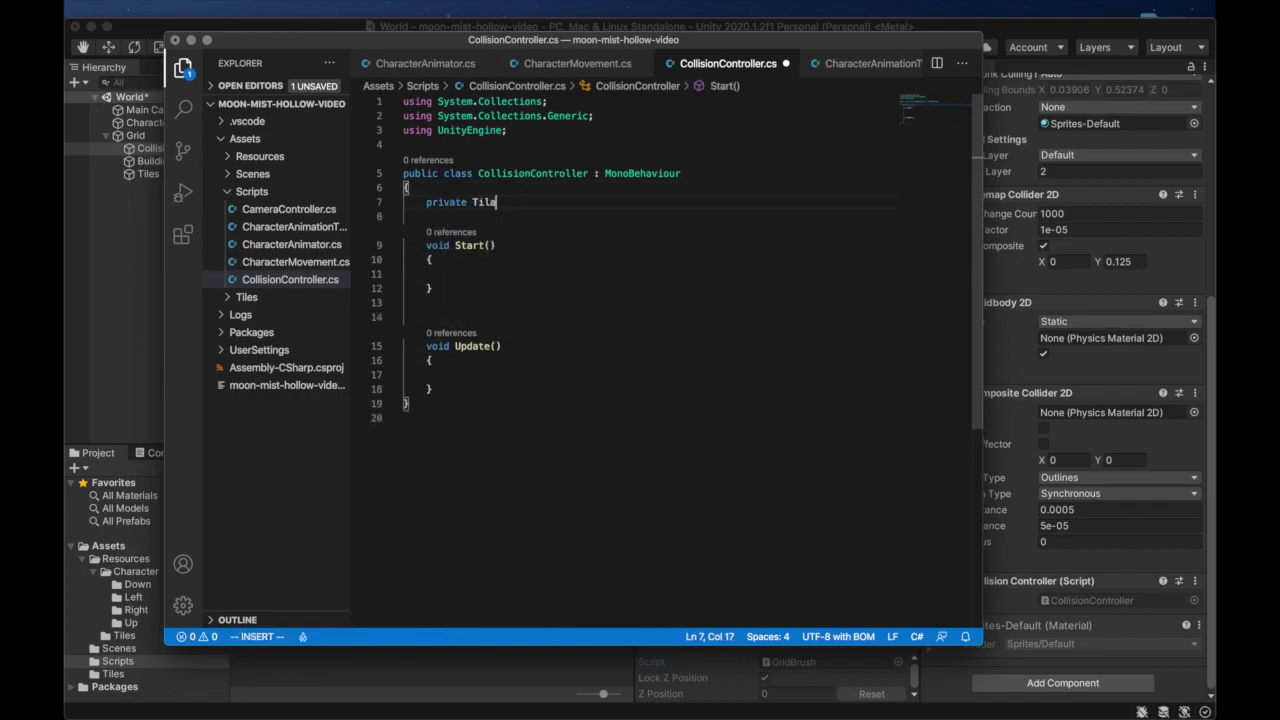
{"action": "key", "text": "BackSpace"}
{"action": "type", "text": "er "}
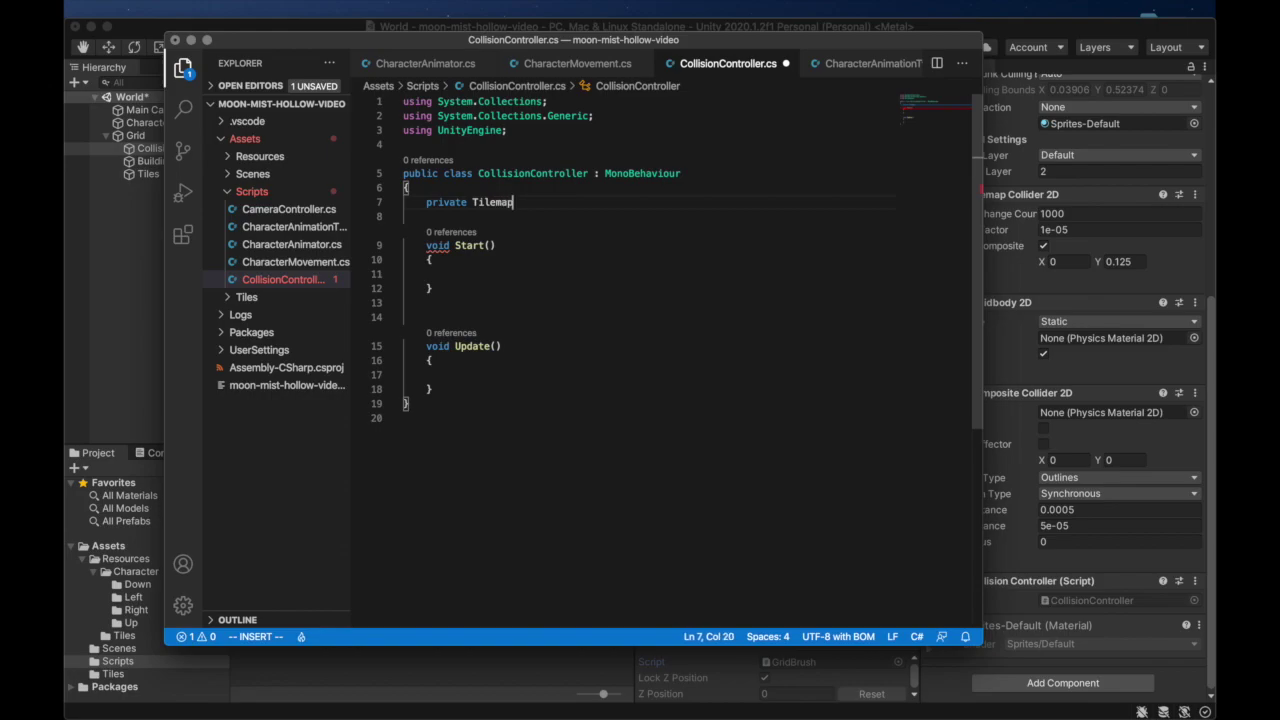
{"action": "type", "text": "tilemapR"}
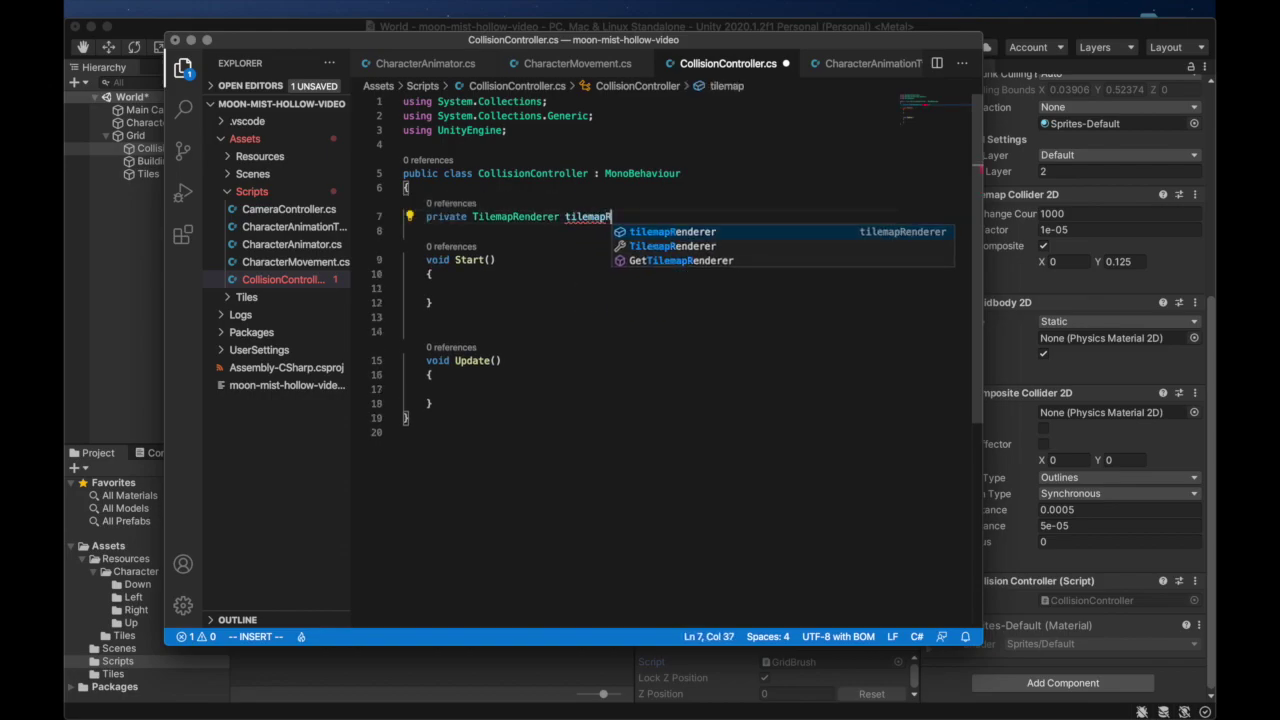
{"action": "type", "text": "enderer;"}
{"action": "key", "text": "Escape"}
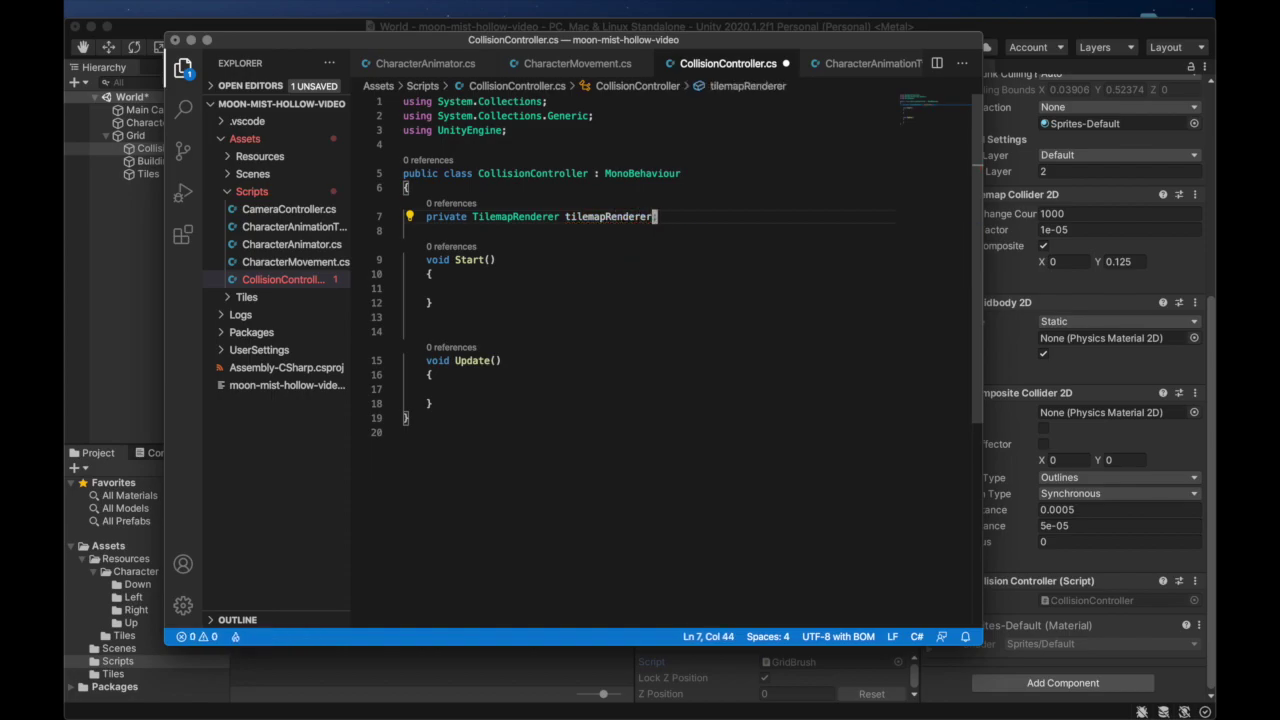
Add 'using UnityEngine.Tilemaps;' below the existing using lines
{"action": "key", "text": "k"}
{"action": "key", "text": "k"}
{"action": "key", "text": "k"}
{"action": "key", "text": "k"}
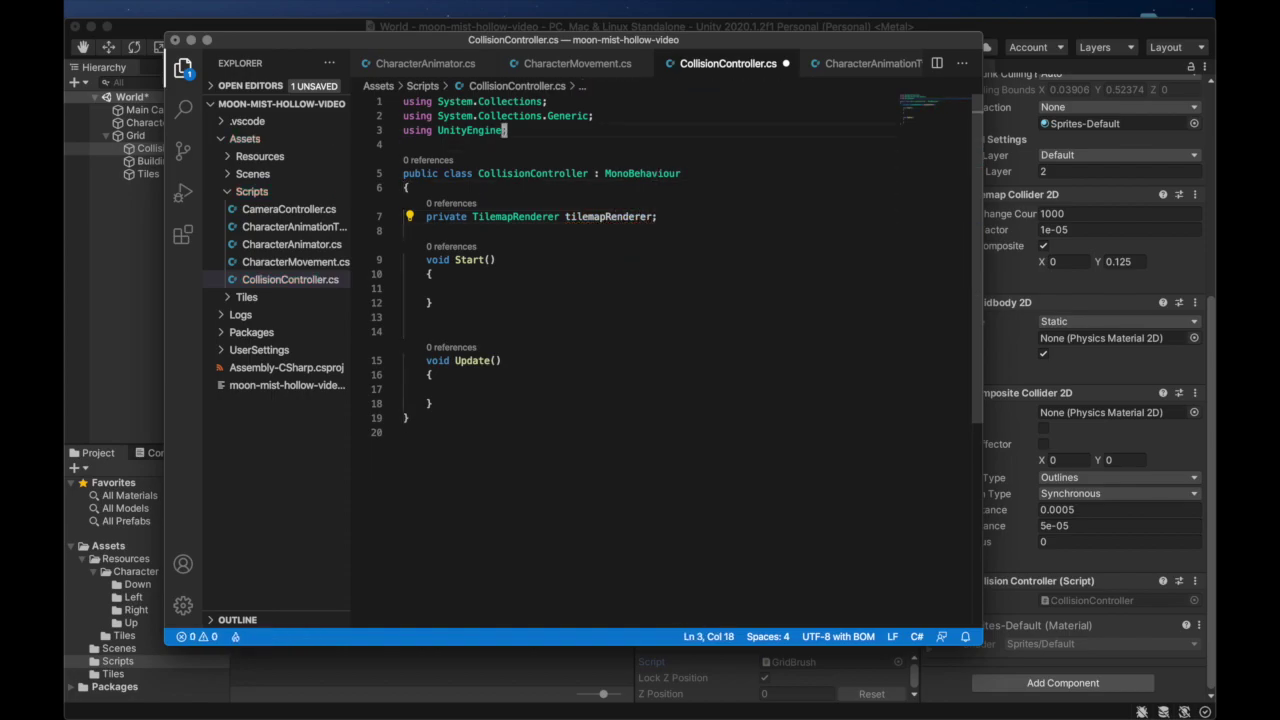
{"action": "type", "text": "ousing Unit"}
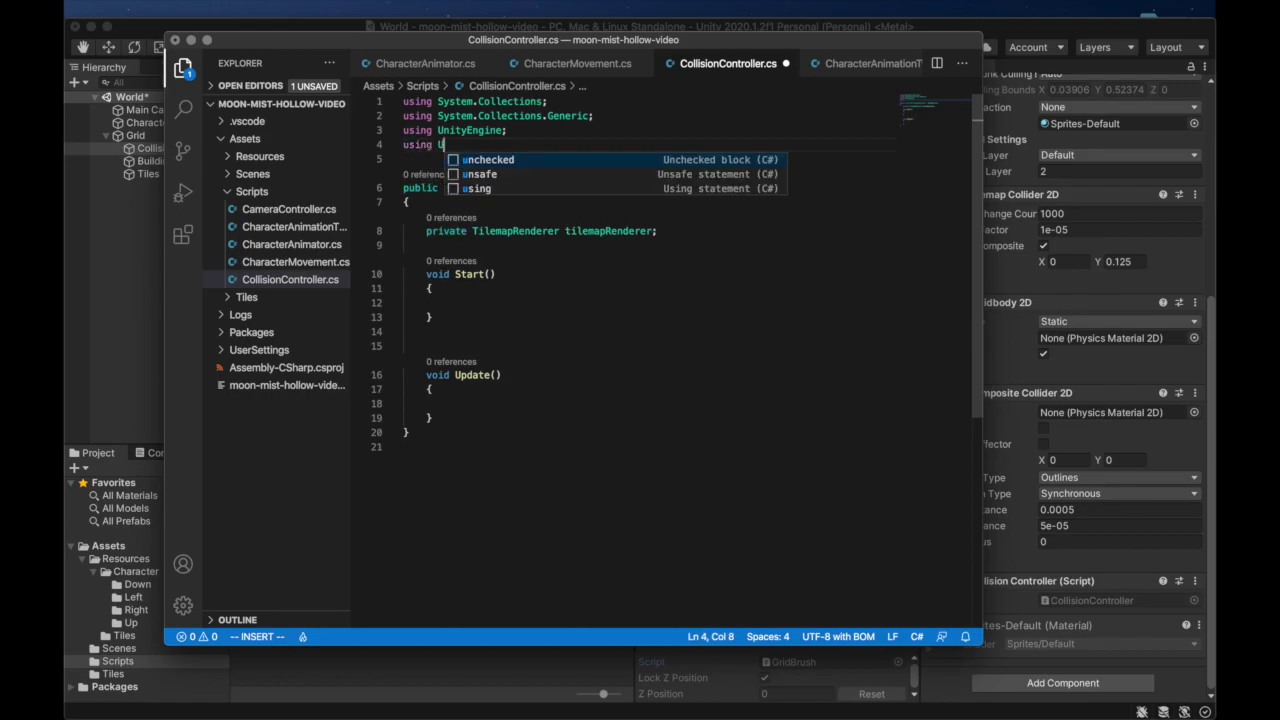
{"action": "type", "text": "yEngine"}
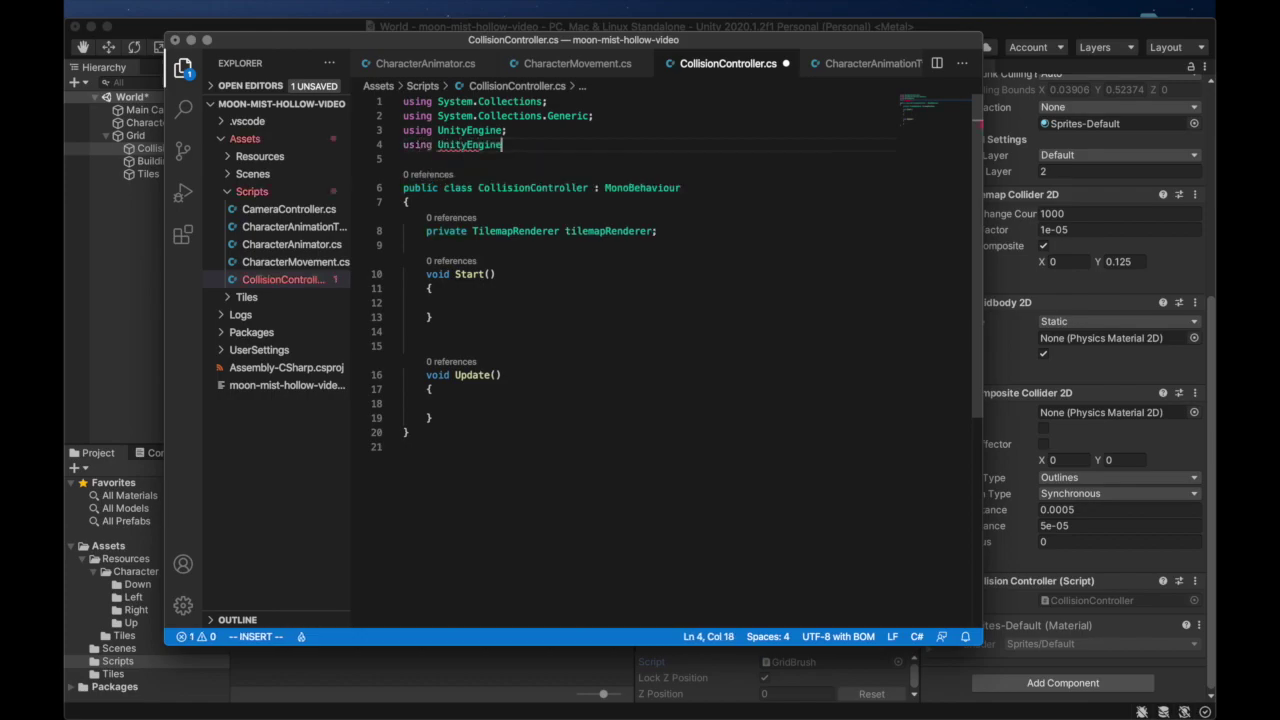
{"action": "type", "text": ".Tilemaps;"}
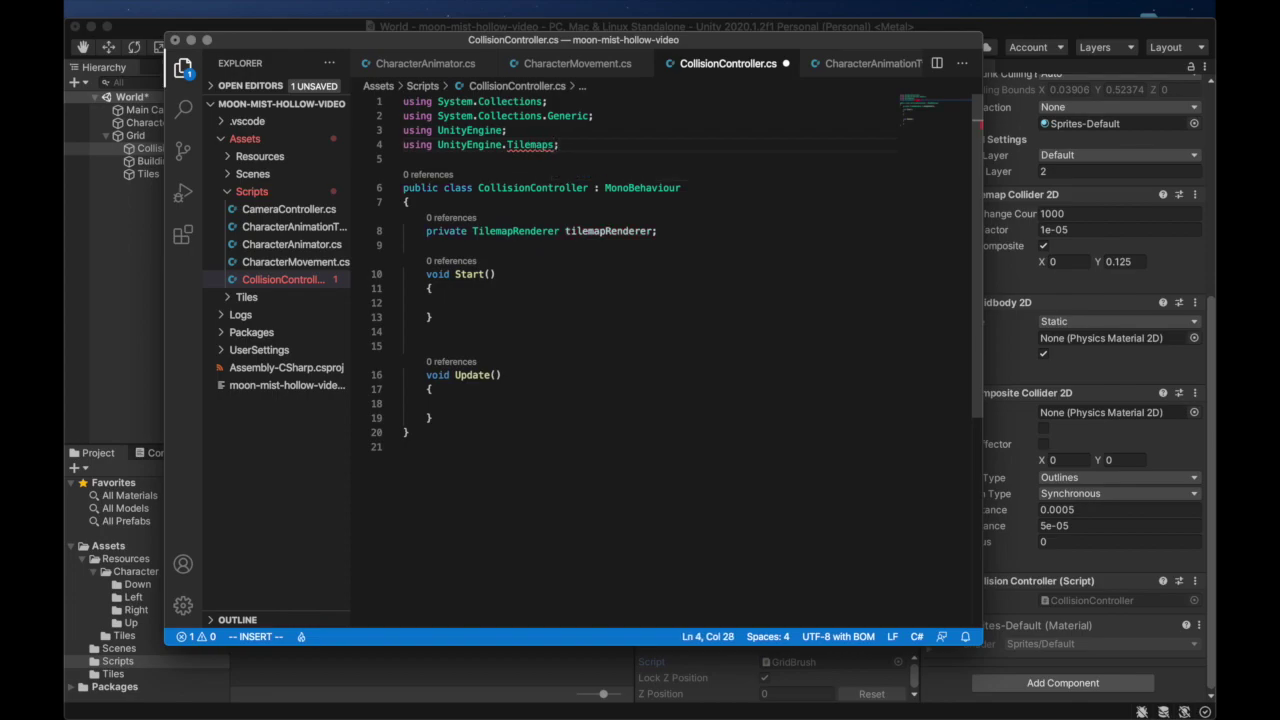
{"action": "key", "text": "Escape"}
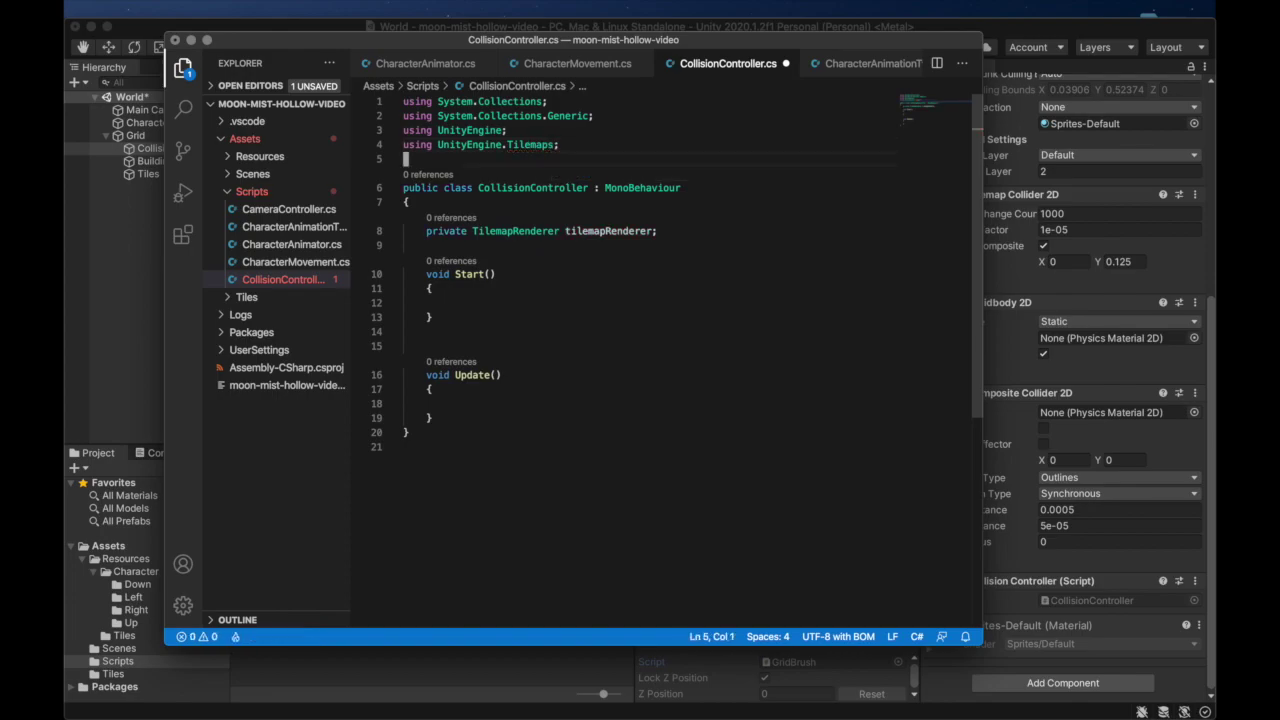
{"action": "key", "text": "j"}
{"action": "key", "text": "j"}
{"action": "key", "text": "j"}
{"action": "key", "text": "j"}
{"action": "key", "text": "j"}
{"action": "key", "text": "j"}
{"action": "key", "text": "j"}
Declare 'public bool showCollision = false;' below the renderer field
{"action": "key", "text": "k"}
{"action": "key", "text": "k"}
{"action": "key", "text": "k"}
{"action": "key", "text": "o"}
{"action": "key", "text": "Return"}
{"action": "type", "text": "p"}
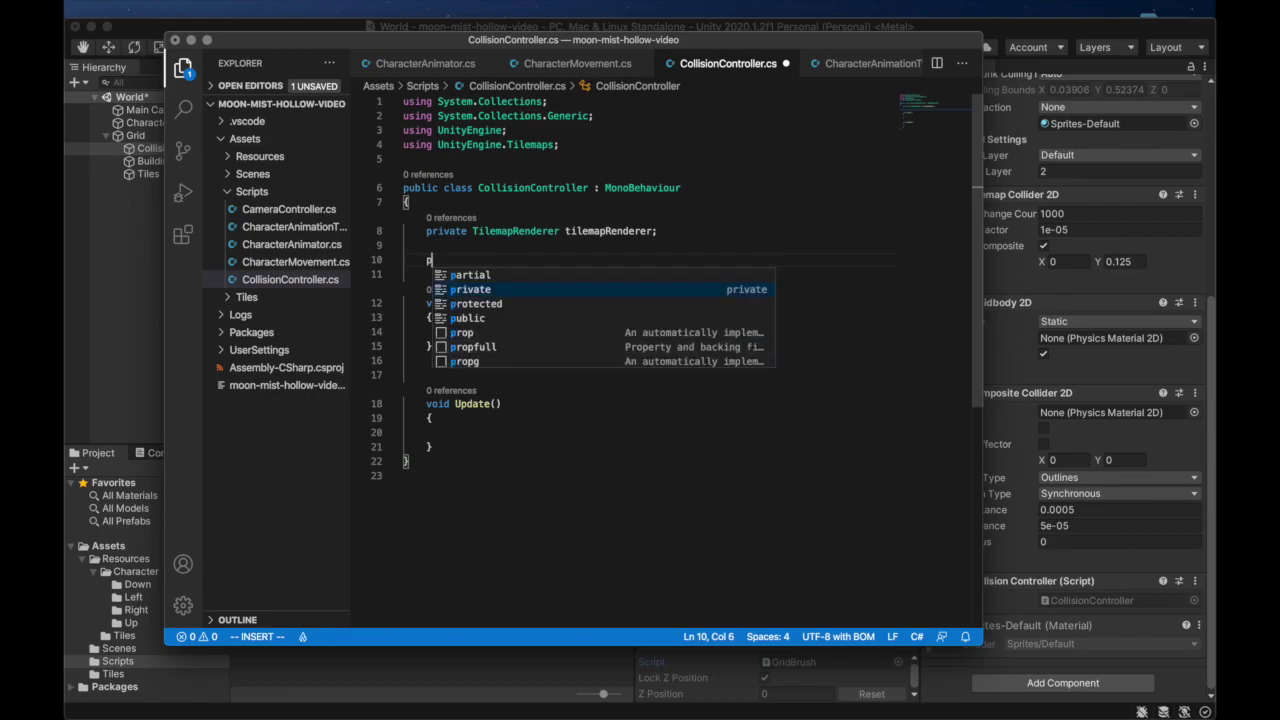
{"action": "type", "text": "ublic bool "}
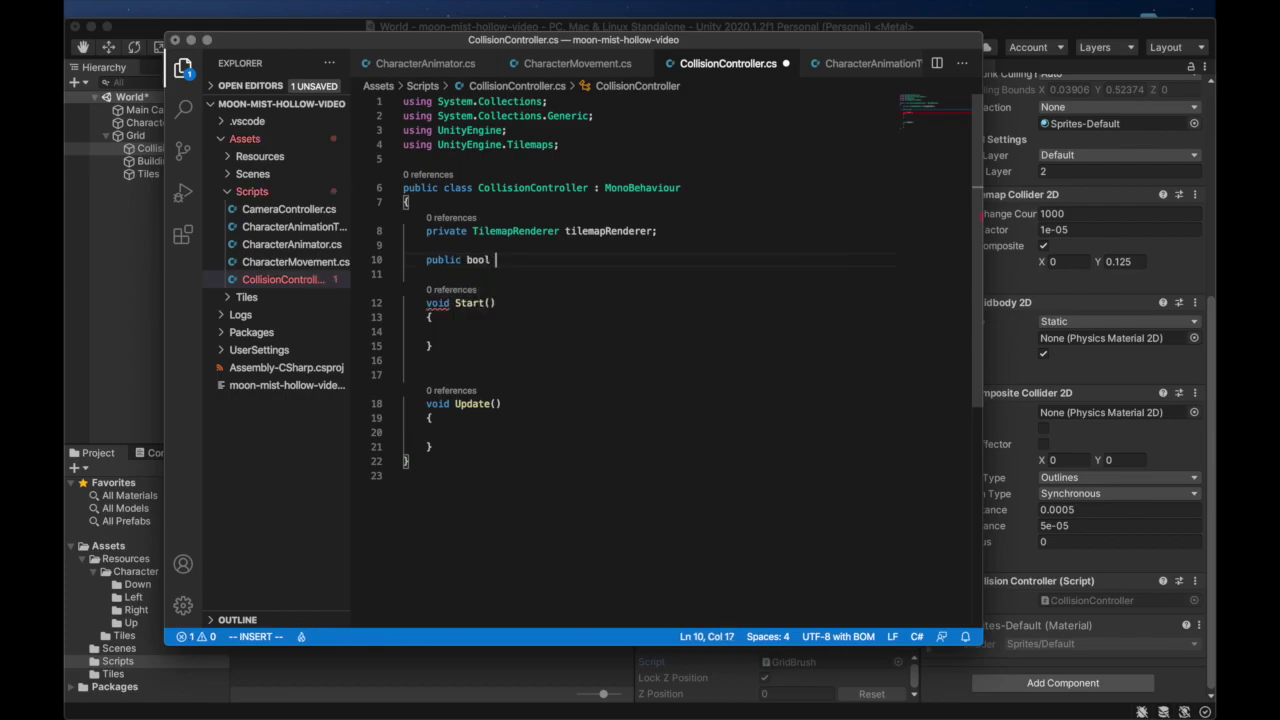
{"action": "type", "text": "showCollision"}
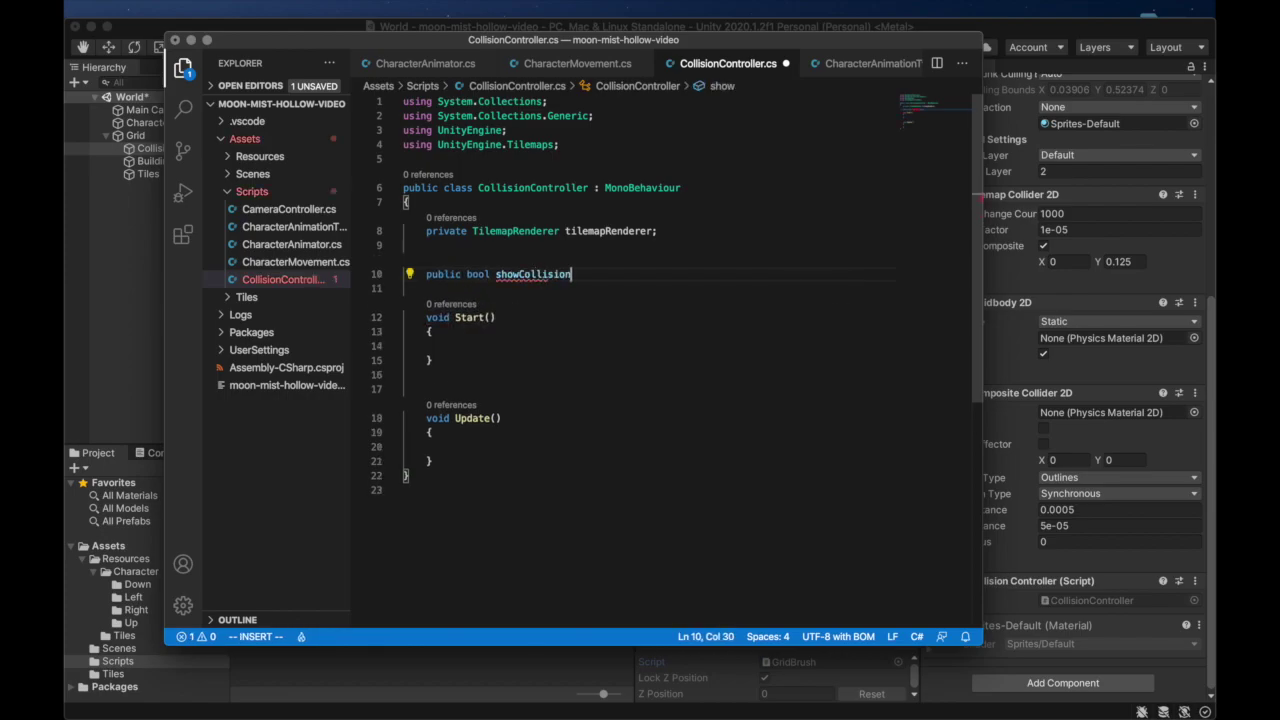
{"action": "type", "text": " = falsee;"}
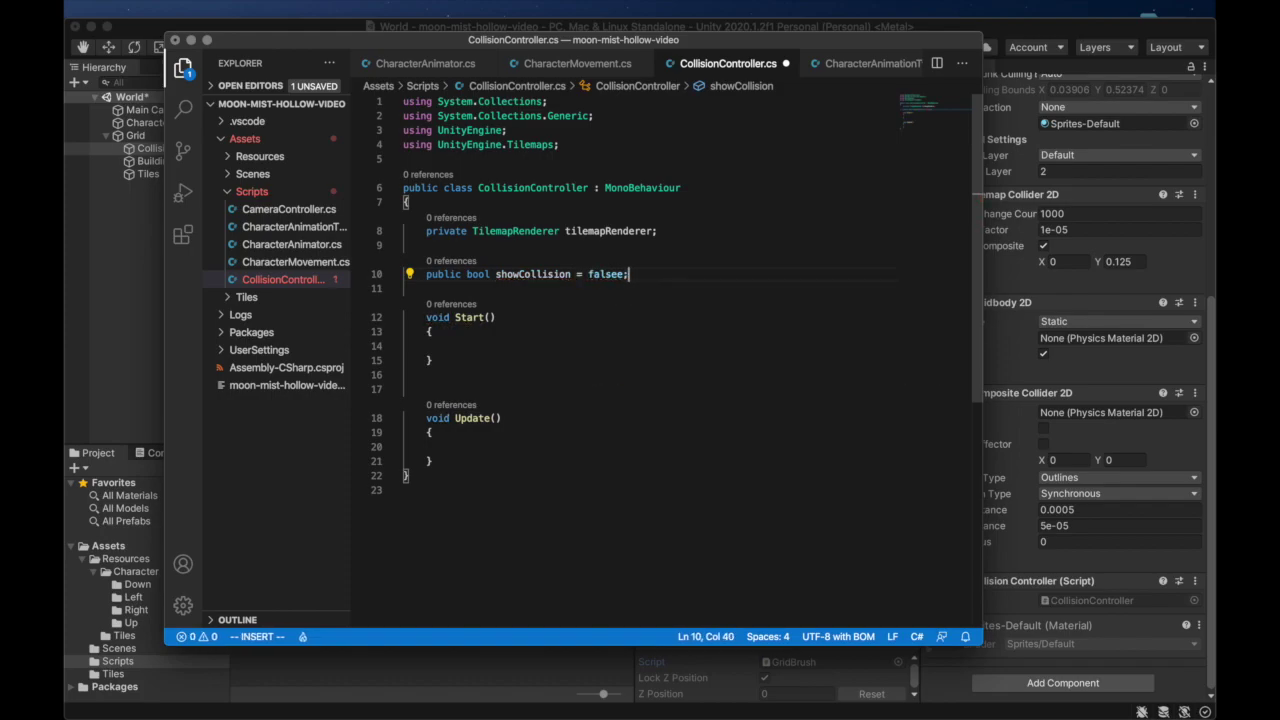
{"action": "key", "text": "Left"}
{"action": "key", "text": "BackSpace"}
{"action": "key", "text": "Down"}
{"action": "key", "text": "Down"}
{"action": "key", "text": "Down"}
{"action": "key", "text": "Down"}
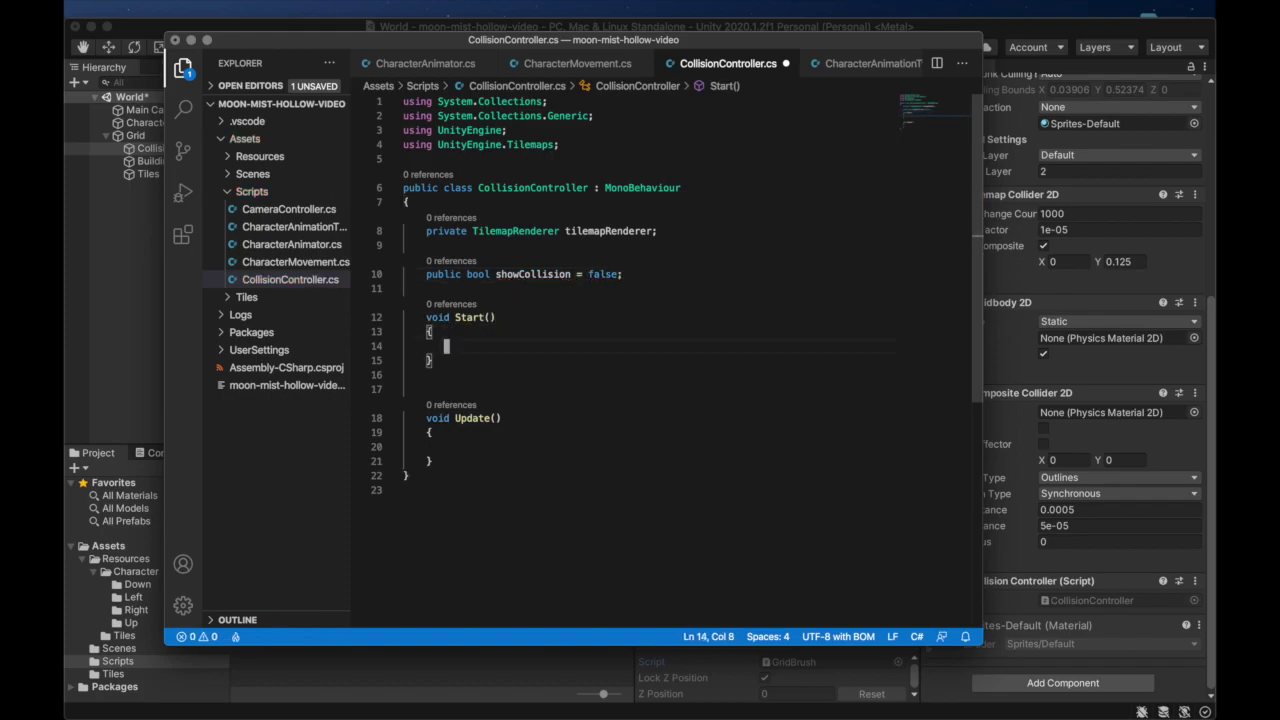
In Start, assign 'tilemapRenderer = GetComponent<TilemapRenderer>();'
{"action": "type", "text": "i"}
{"action": "type", "text": "tile"}
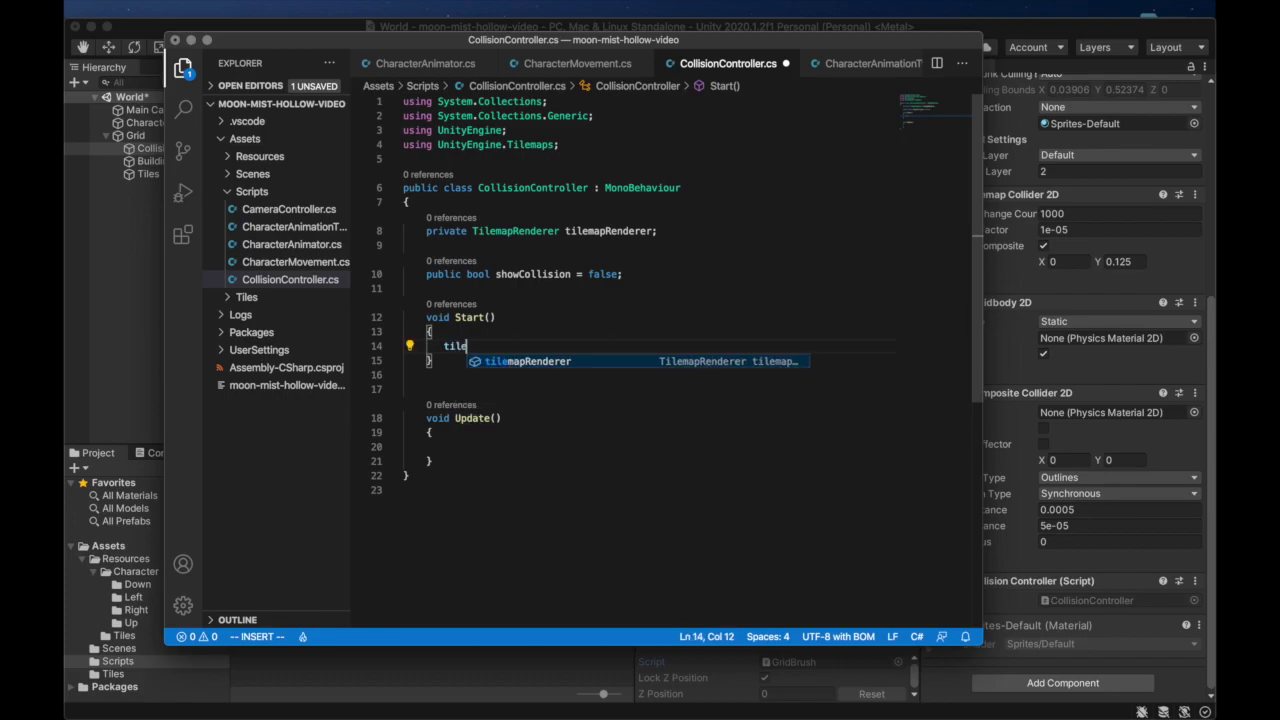
{"action": "type", "text": "mapRenderer = GetComponent<"}
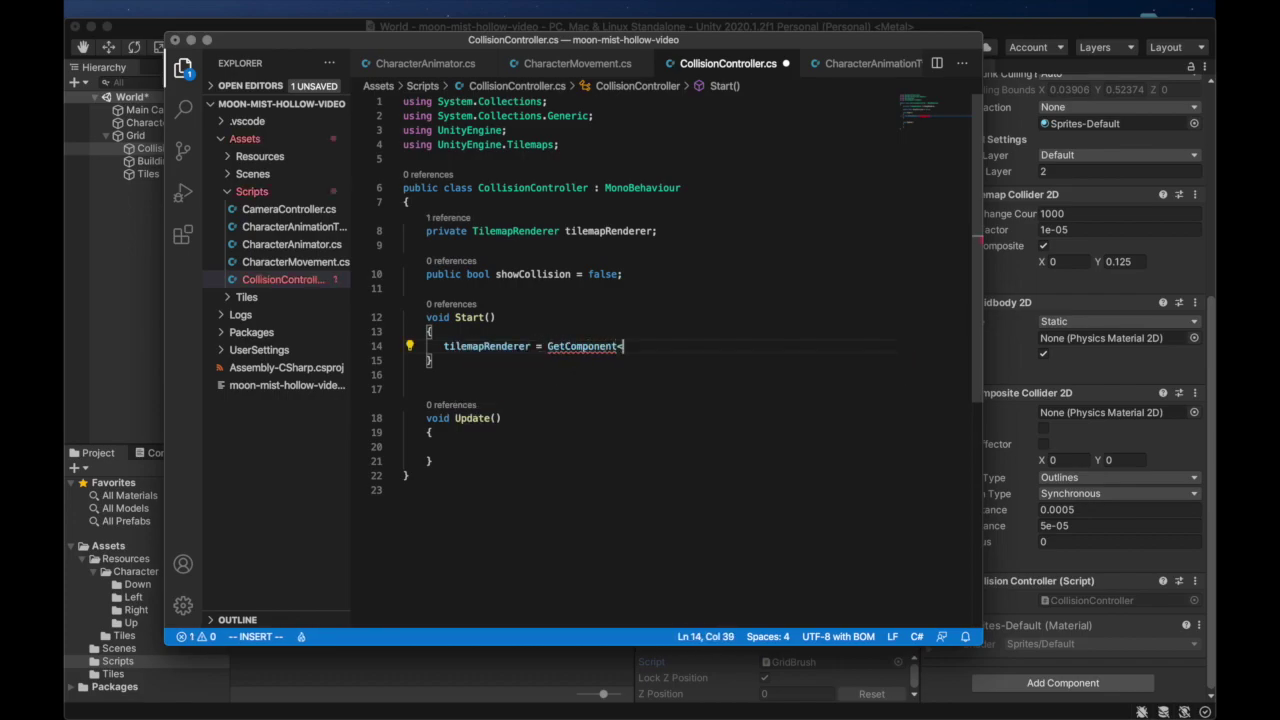
{"action": "type", "text": ">()"}
{"action": "key", "text": "Left"}
{"action": "key", "text": "Left"}
{"action": "key", "text": "Left"}
{"action": "type", "text": "Tile"}
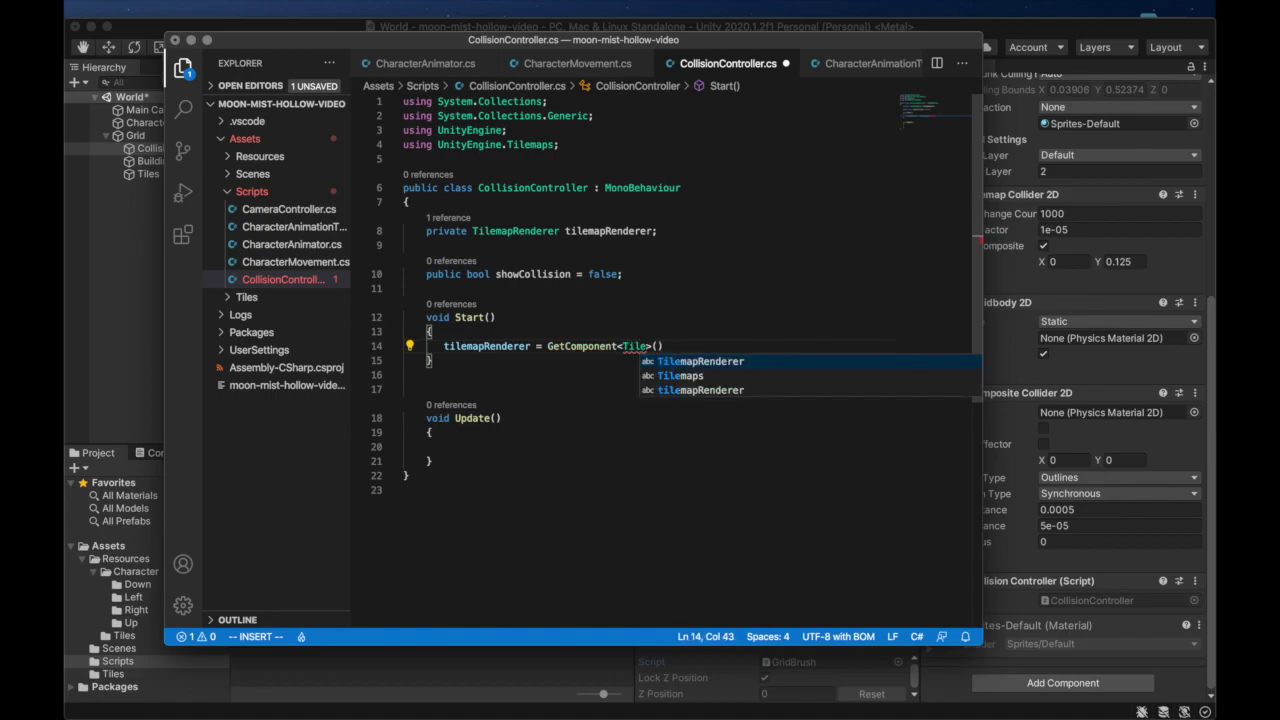
{"action": "type", "text": "mapRenderer"}
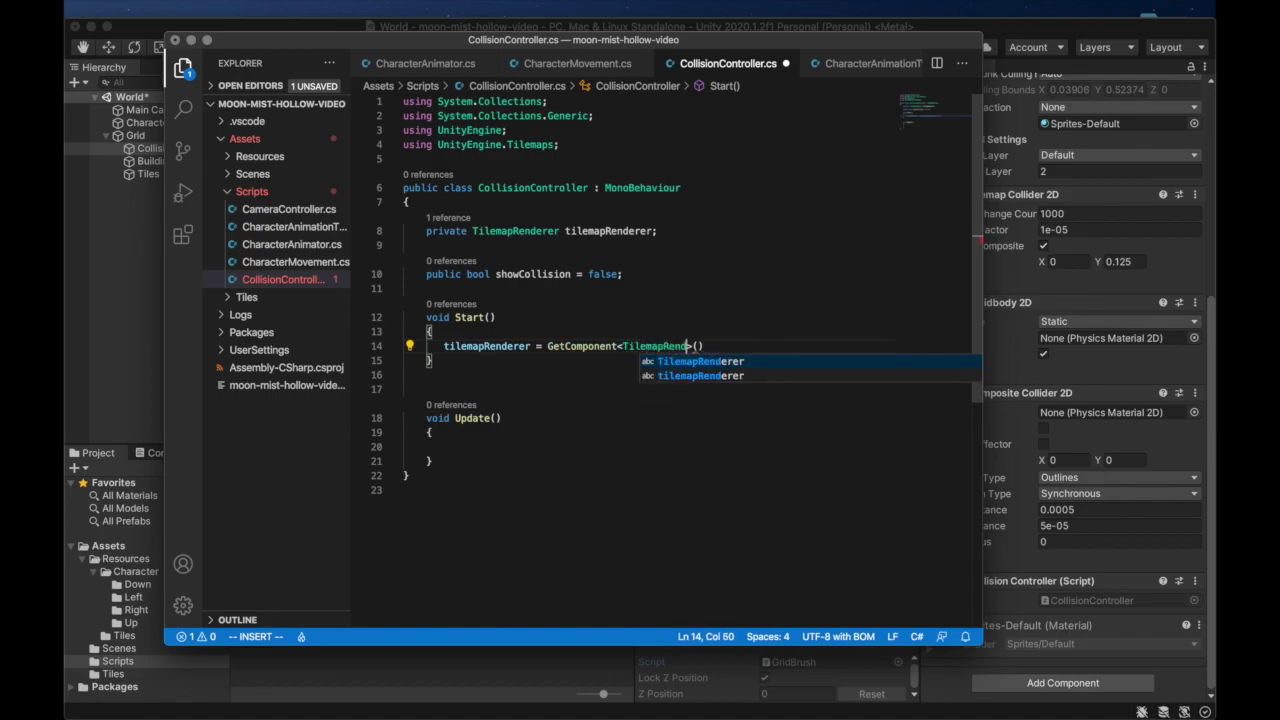
{"action": "key", "text": "Escape"}
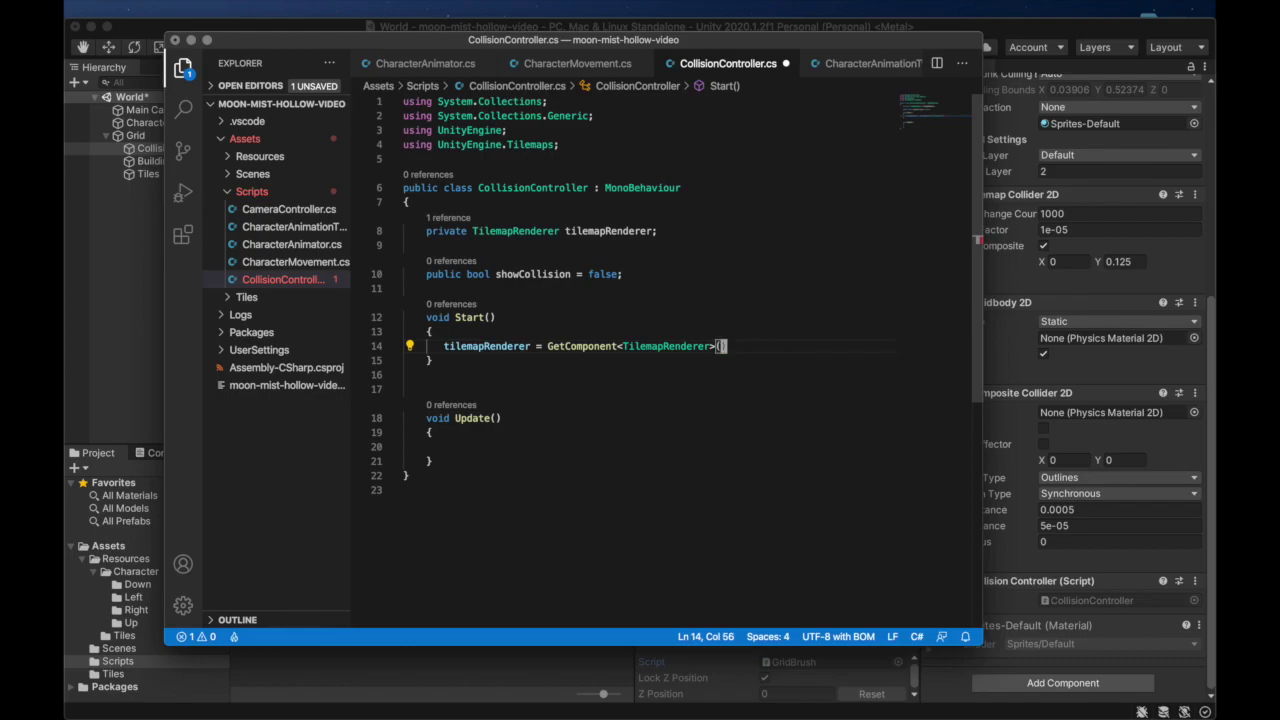
{"action": "key", "text": "shift+a"}
{"action": "type", "text": ";"}
{"action": "key", "text": "Escape"}
Add 'tilemapRenderer.enabled = showCollision;' in Start and save CollisionController.cs
{"action": "type", "text": "otilemapRen"}
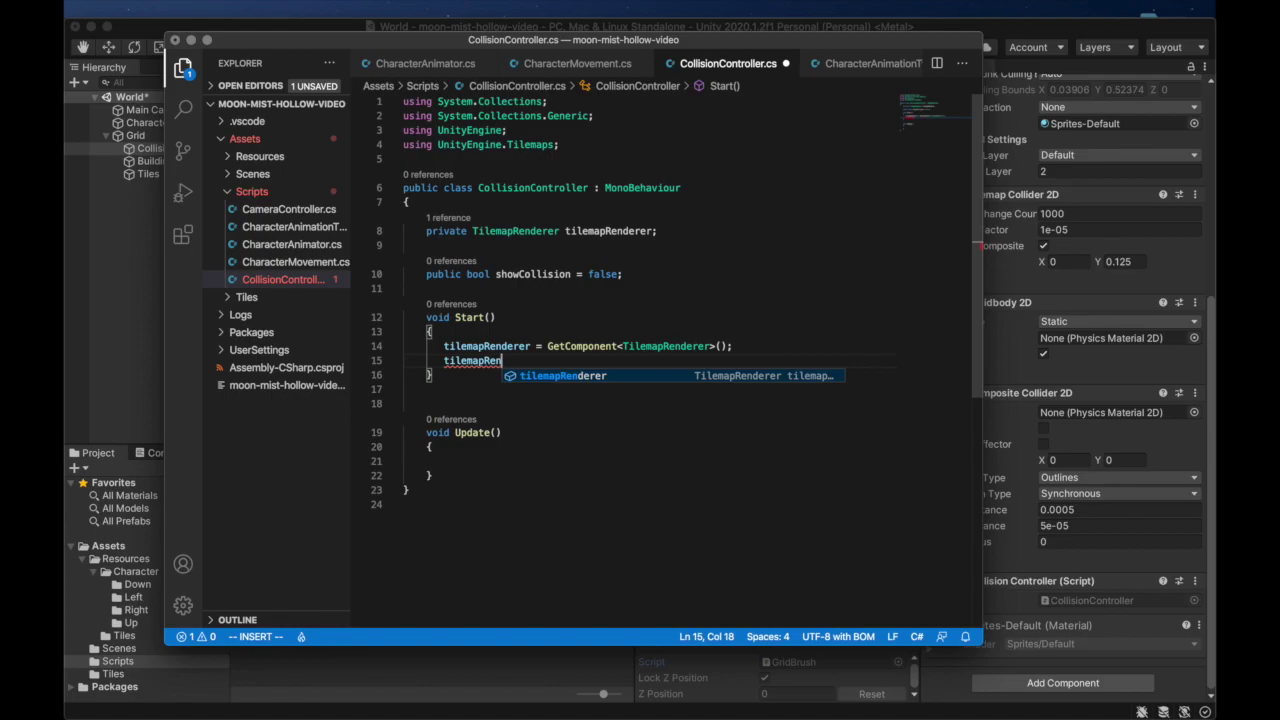
{"action": "key", "text": "Tab"}
{"action": "type", "text": "."}
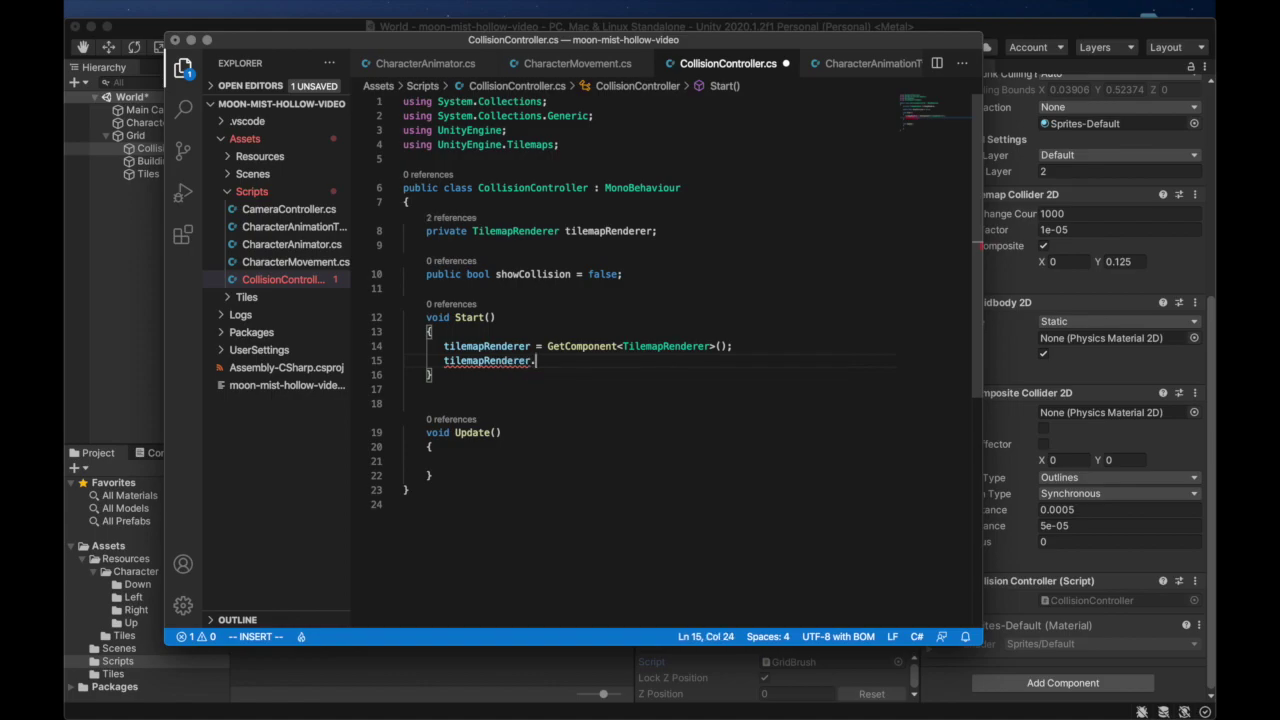
{"action": "type", "text": "enabled"}
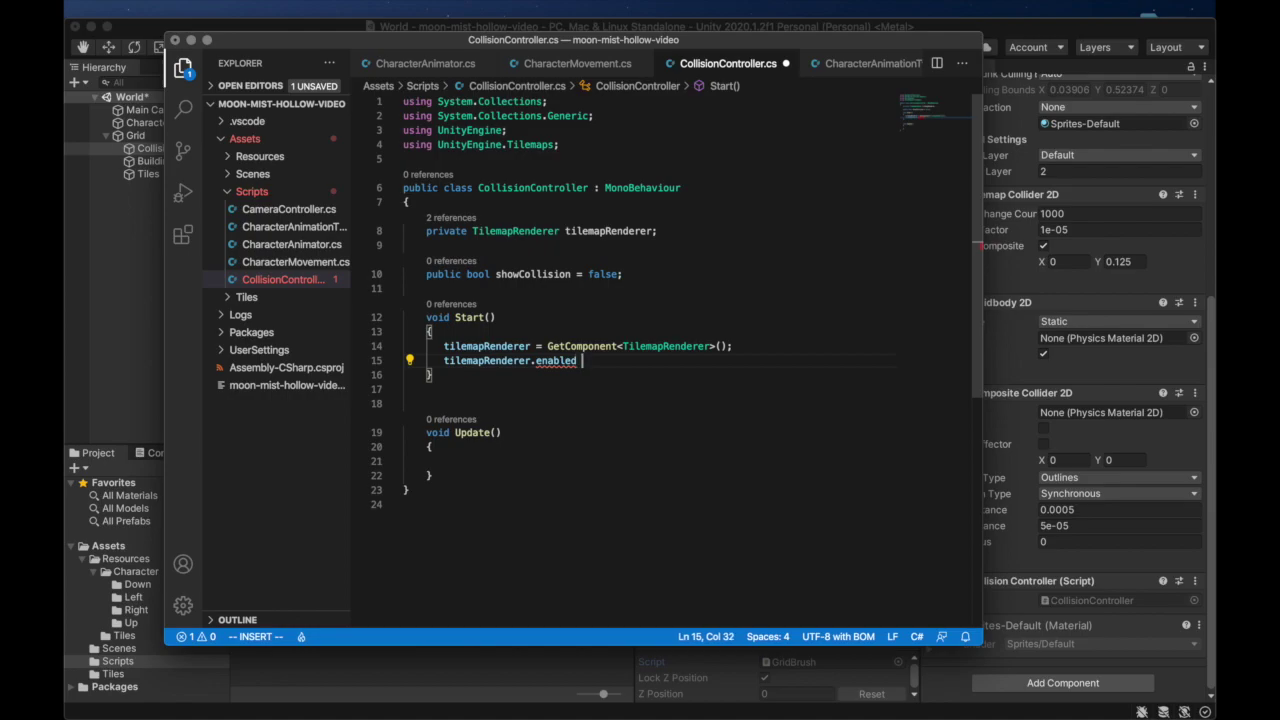
{"action": "type", "text": " = showCollision;"}
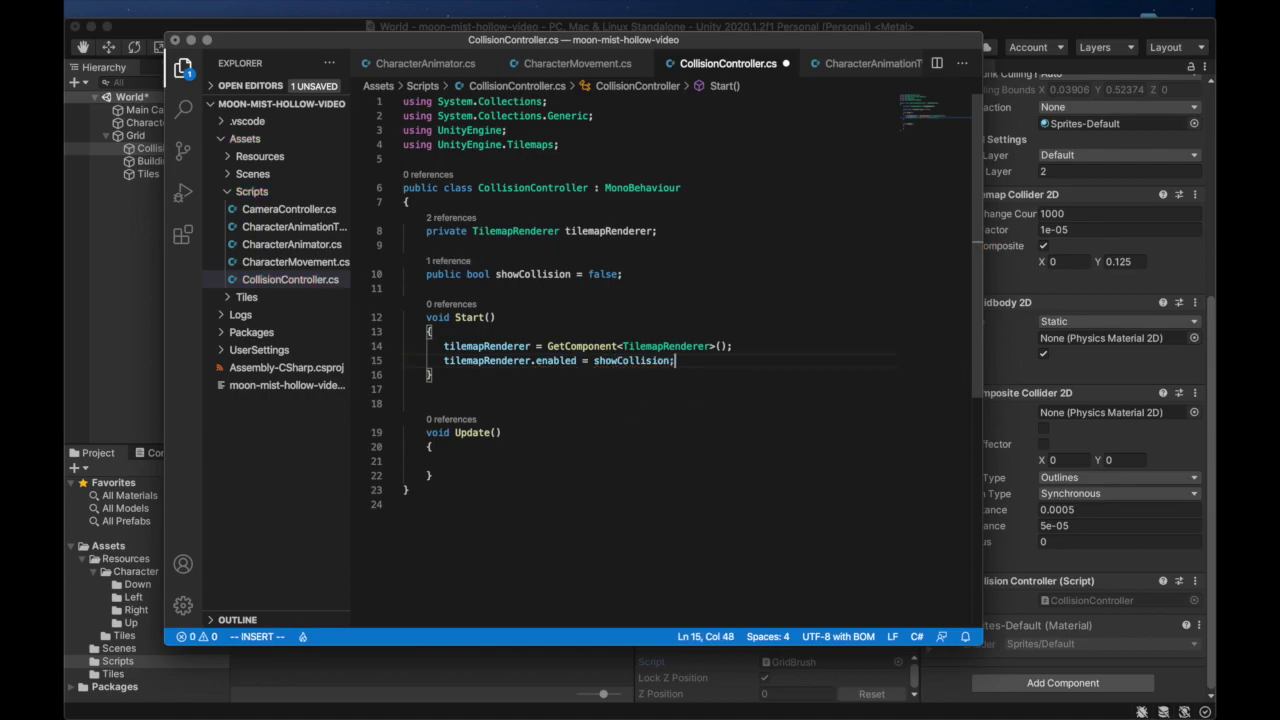
{"action": "key", "text": "Escape"}
{"action": "key", "text": "super+s"}
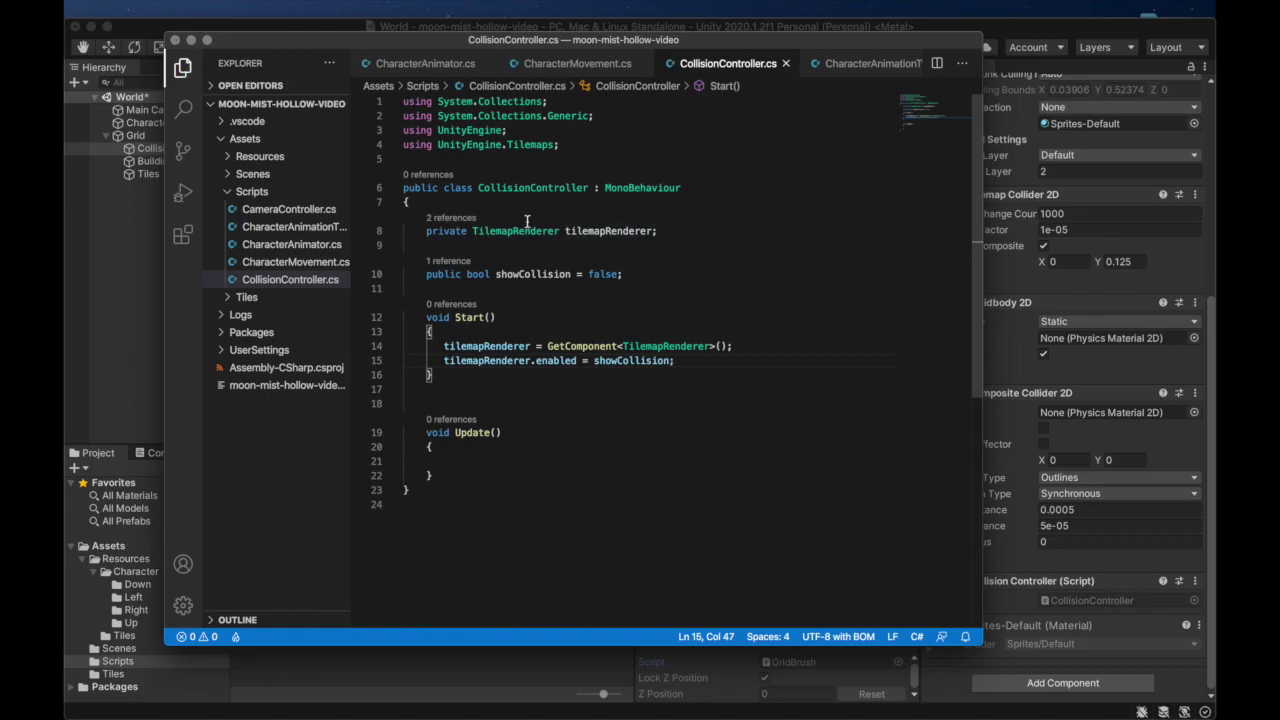
{"action": "left_click", "coordinate": [366, 28]}
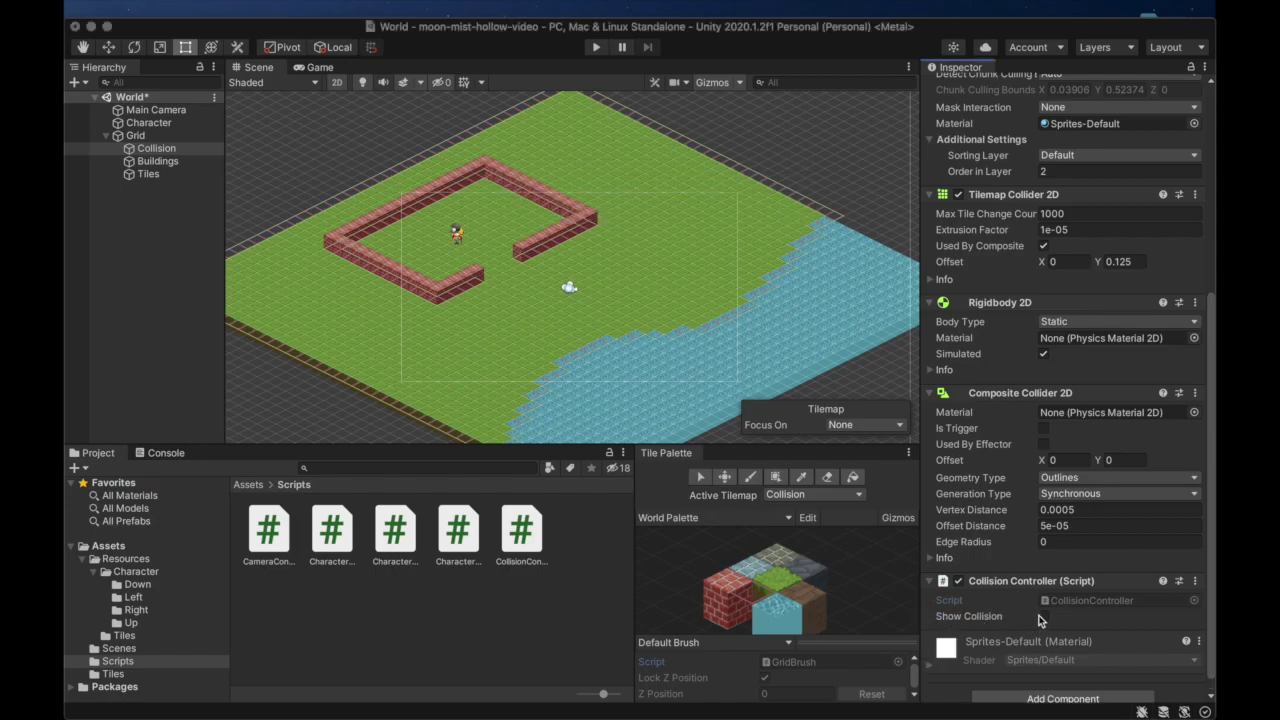
Tick Show Collision on the Collision Controller, then select the World scene to deselect Collision
{"action": "left_click", "coordinate": [1044, 618]}
{"action": "left_click", "coordinate": [151, 100]}
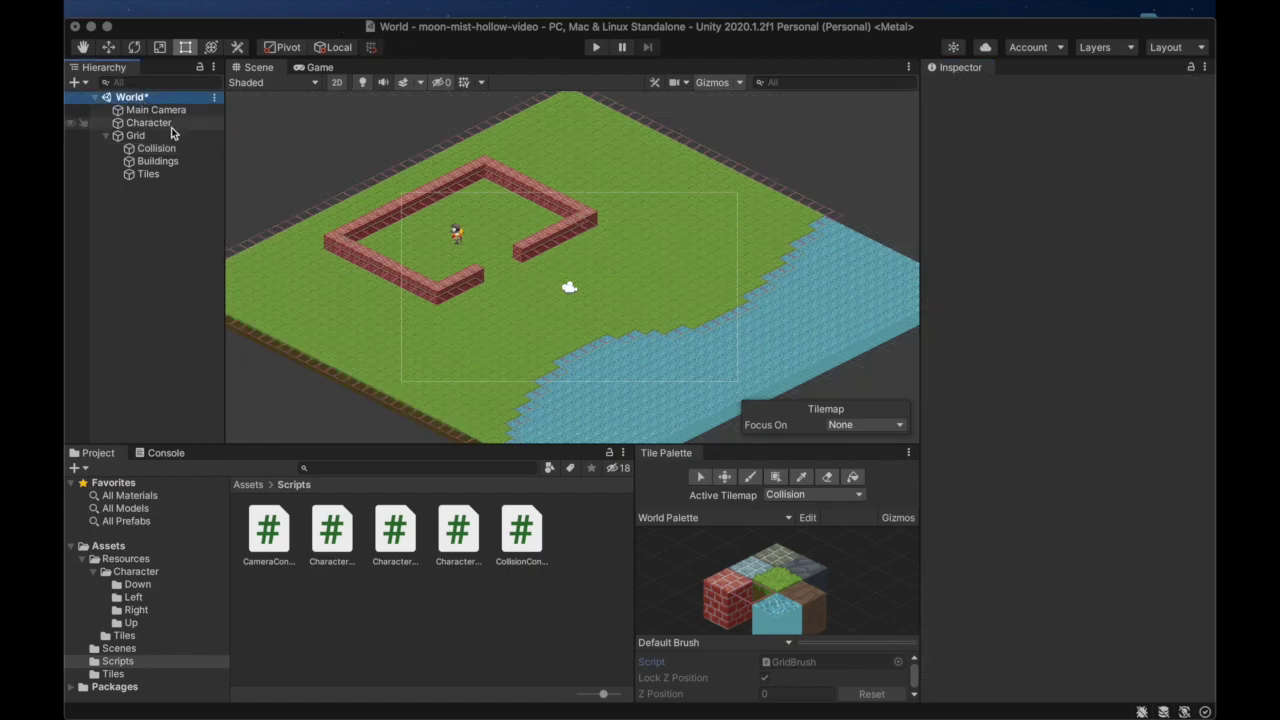
Start play mode, walk the character and zoom the game camera out over the enclosure
{"action": "left_click", "coordinate": [595, 48]}
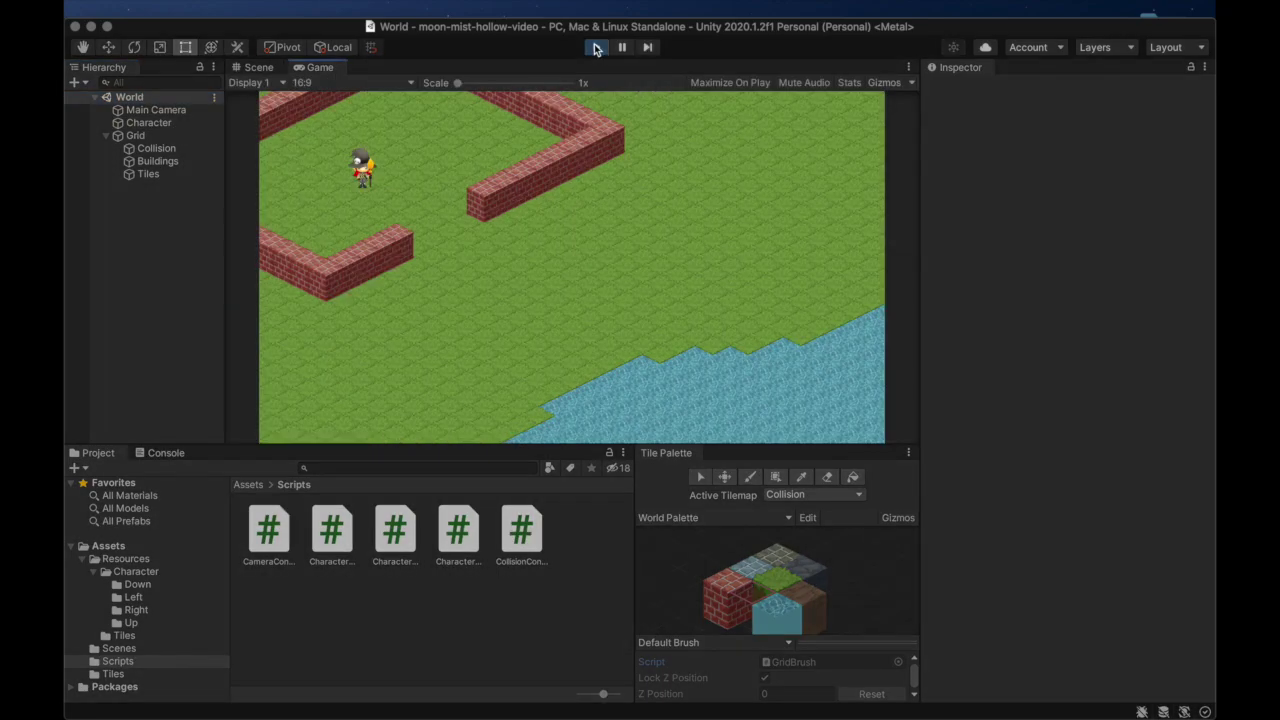
{"action": "key", "text": "Up"}
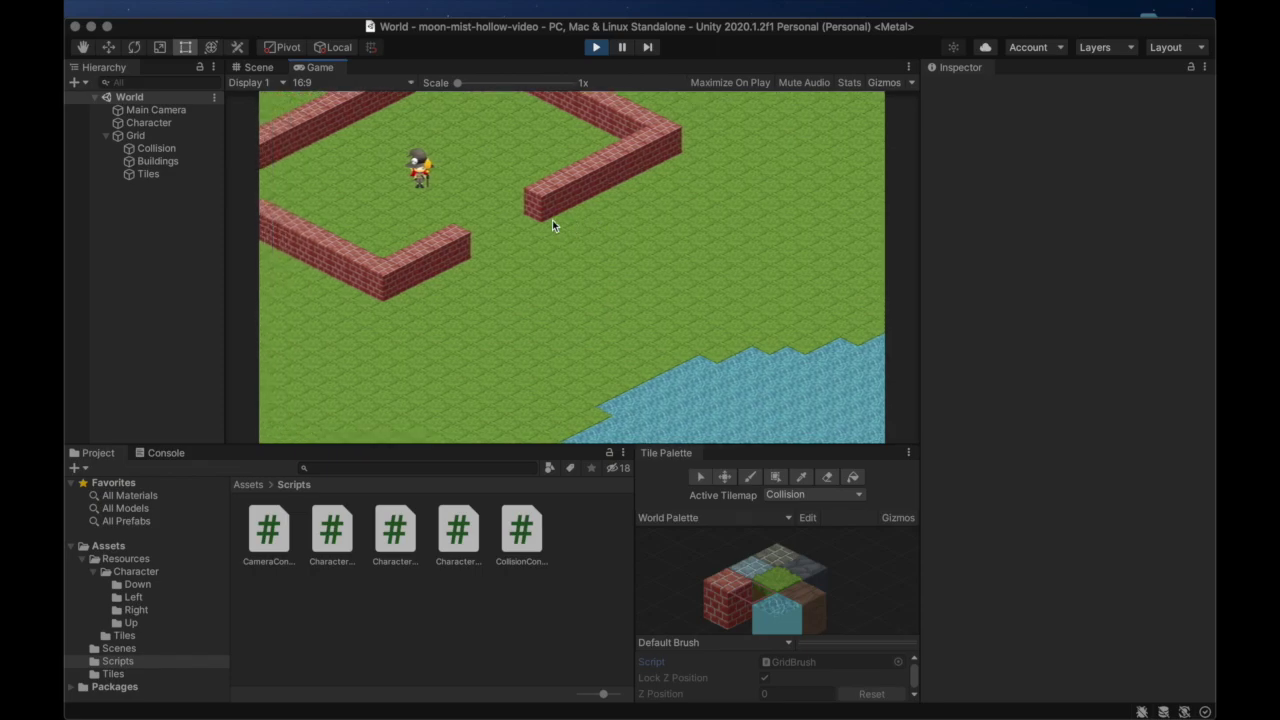
{"action": "scroll", "coordinate": [552, 220], "scroll_direction": "down", "scroll_amount": 3}
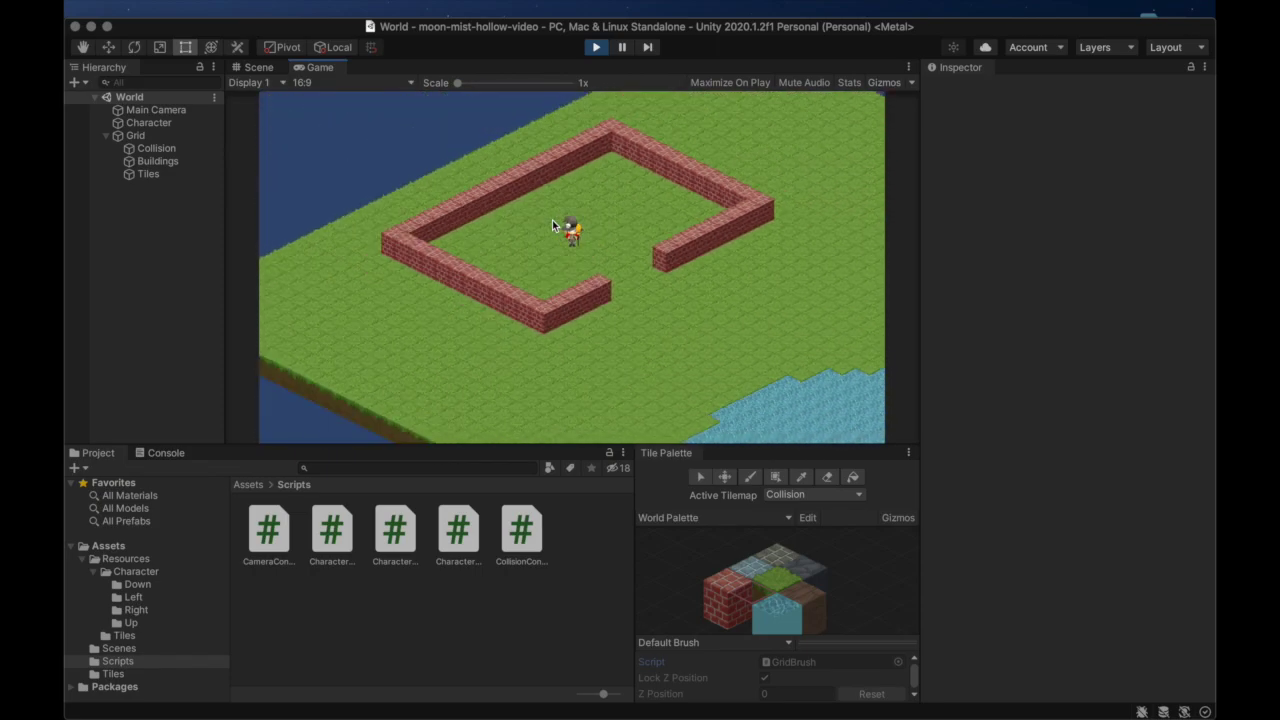
{"action": "key", "text": "Right"}
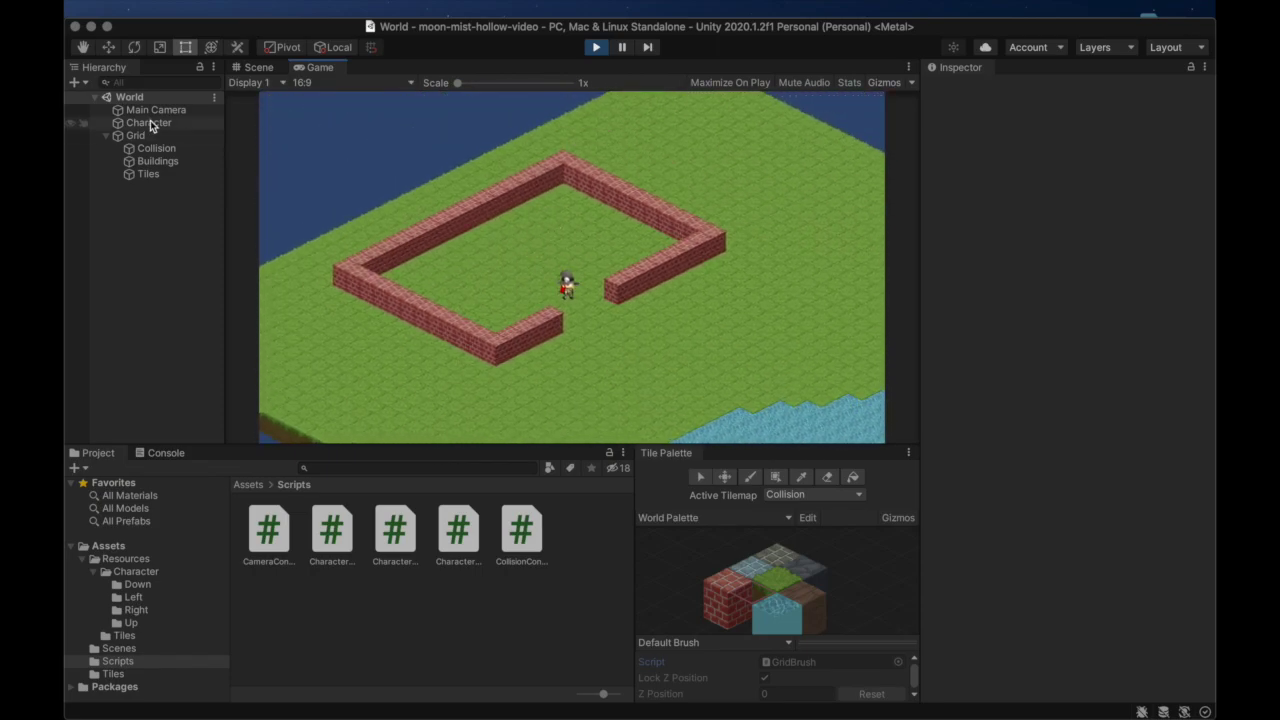
Duplicate the Character several times, stop play mode, and reselect the original Character
{"action": "left_click", "coordinate": [150, 122]}
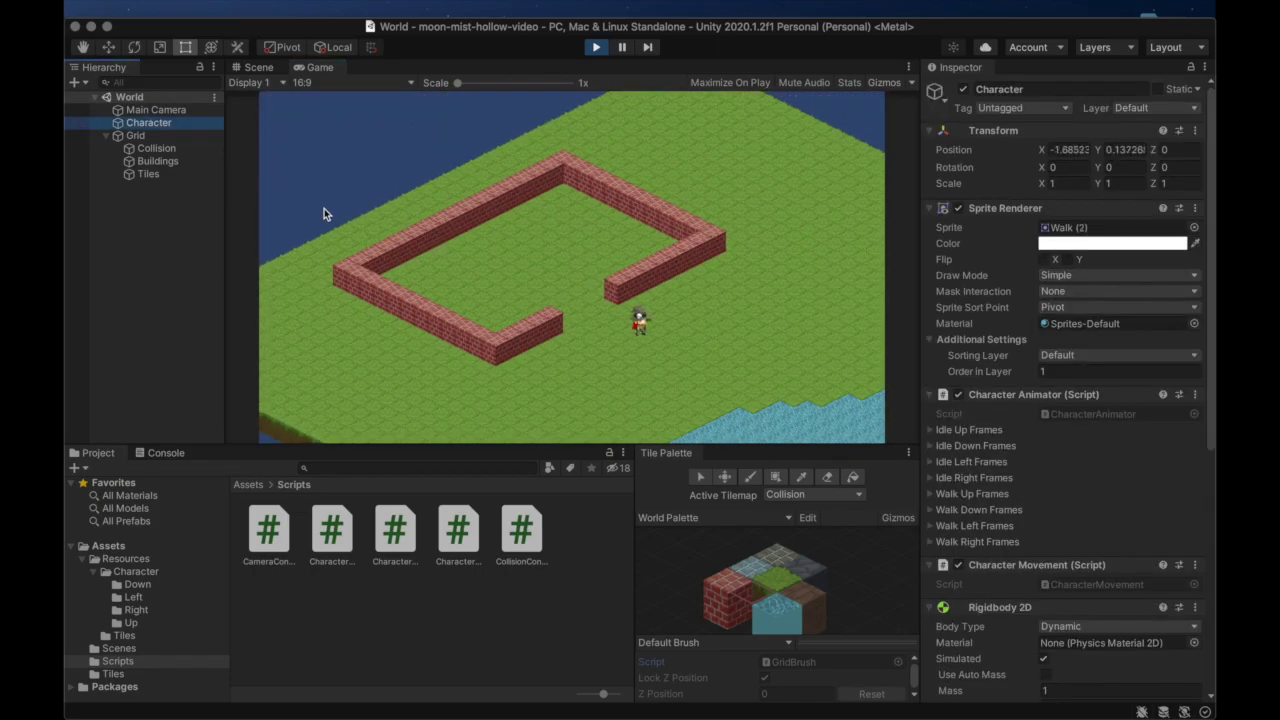
{"action": "key", "text": "super+d"}
{"action": "key", "text": "super+d"}
{"action": "key", "text": "super+d"}
{"action": "key", "text": "super+d"}
{"action": "key", "text": "super+d"}
{"action": "key", "text": "super+d"}
{"action": "key", "text": "super+d"}
{"action": "key", "text": "super+d"}
{"action": "key", "text": "super+d"}
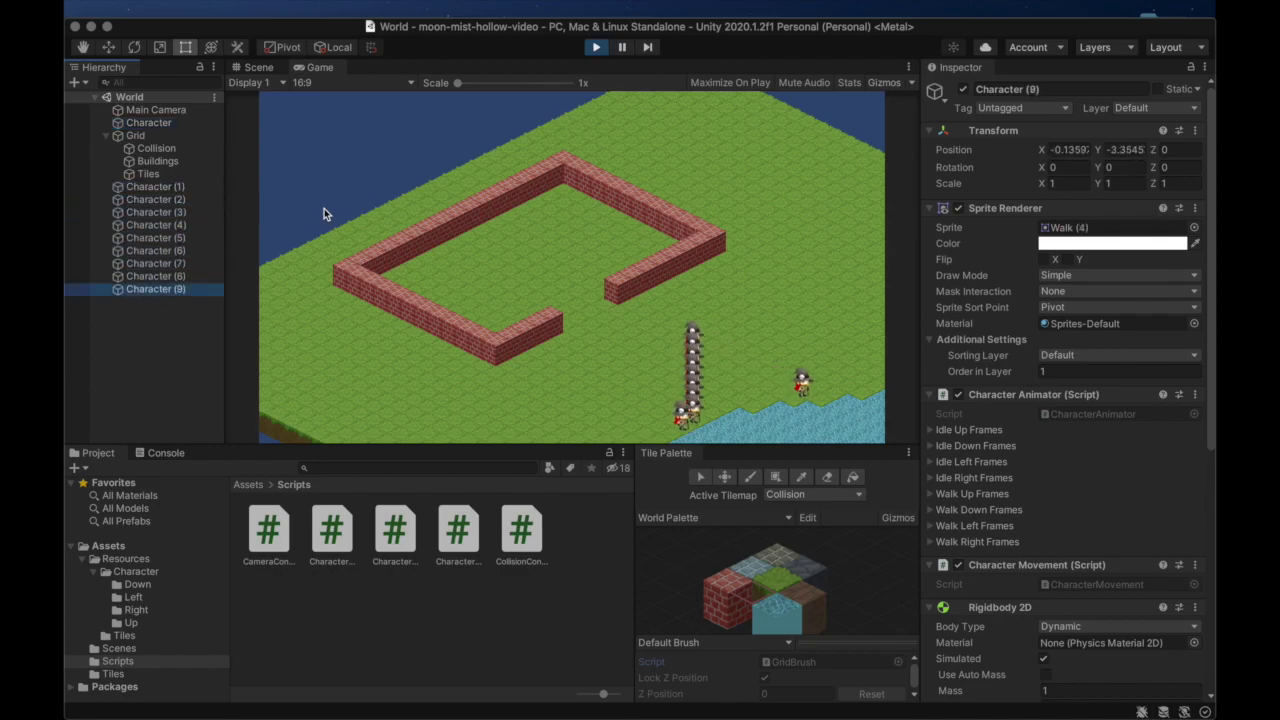
{"action": "scroll", "coordinate": [607, 345], "scroll_direction": "up", "scroll_amount": 2}
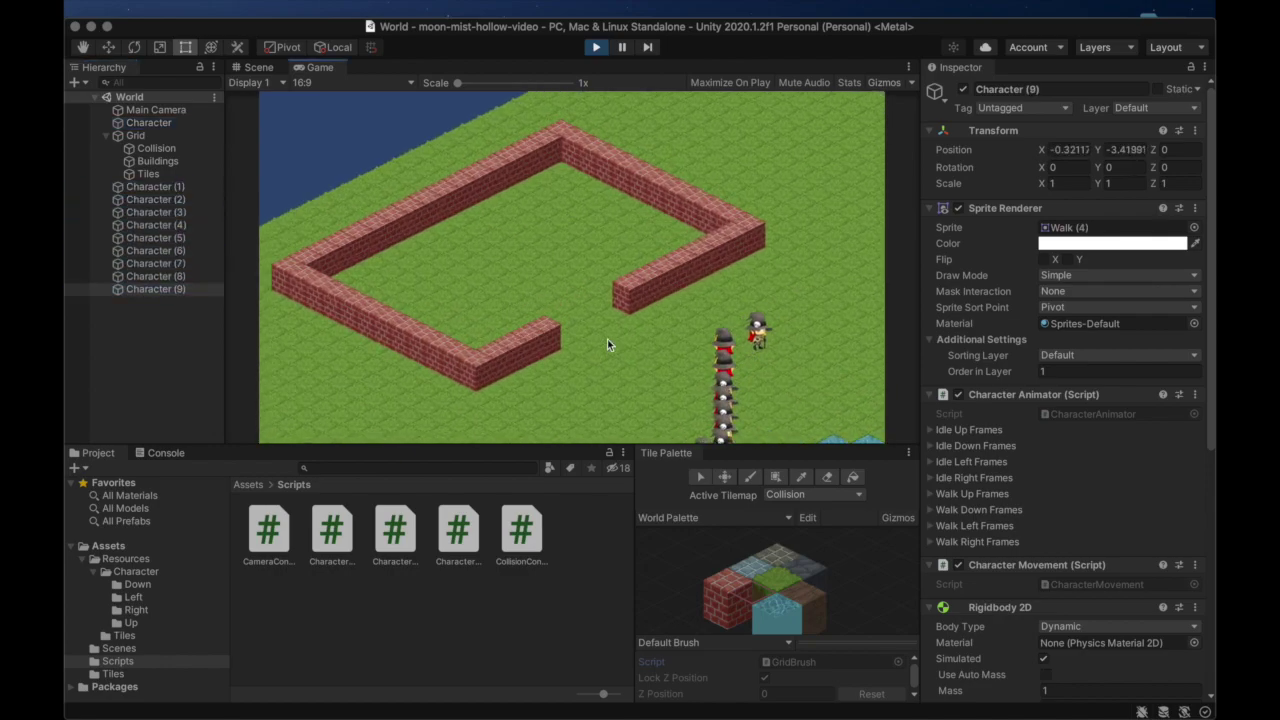
{"action": "scroll", "coordinate": [607, 339], "scroll_direction": "down", "scroll_amount": 3}
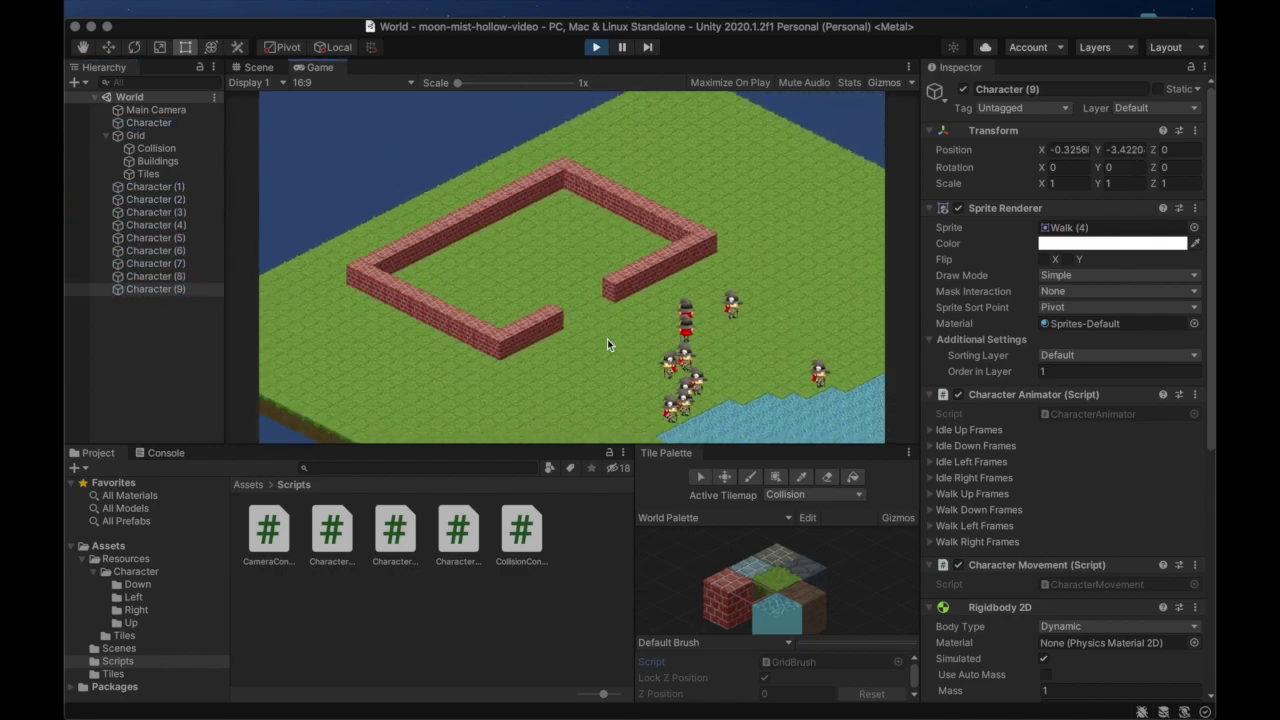
{"action": "scroll", "coordinate": [607, 345], "scroll_direction": "up", "scroll_amount": 2}
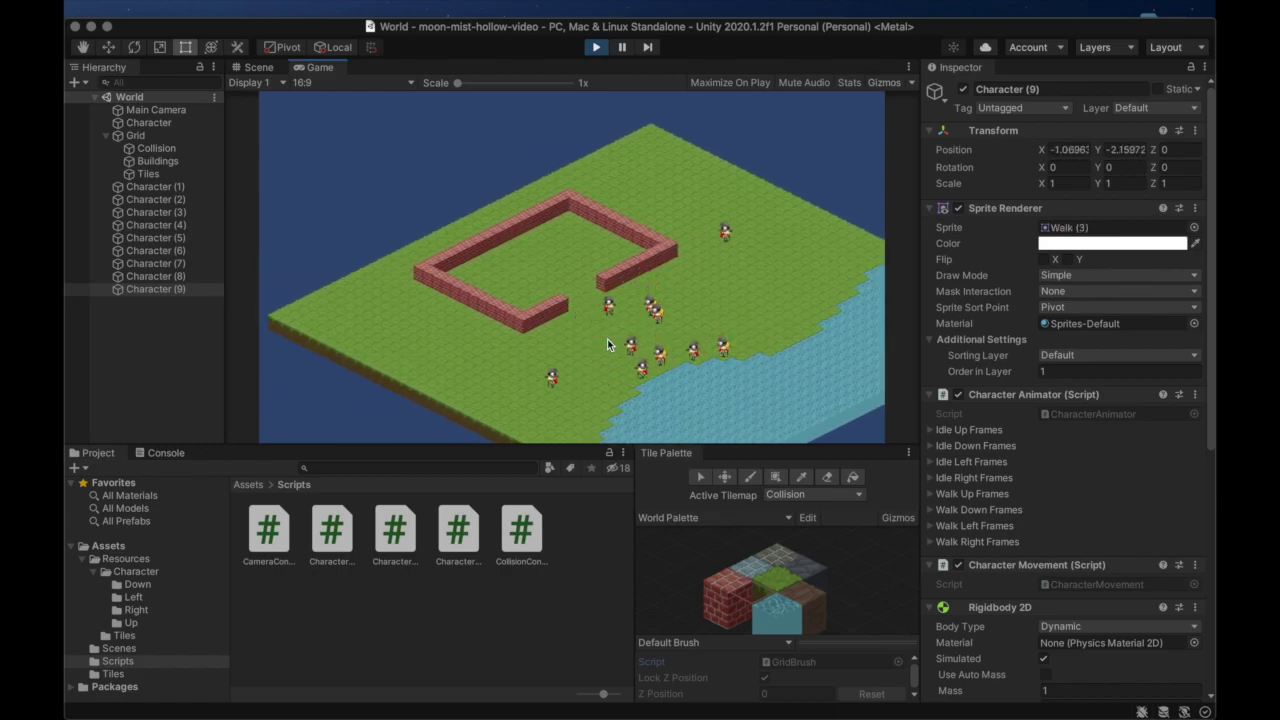
{"action": "key", "text": "super+p"}
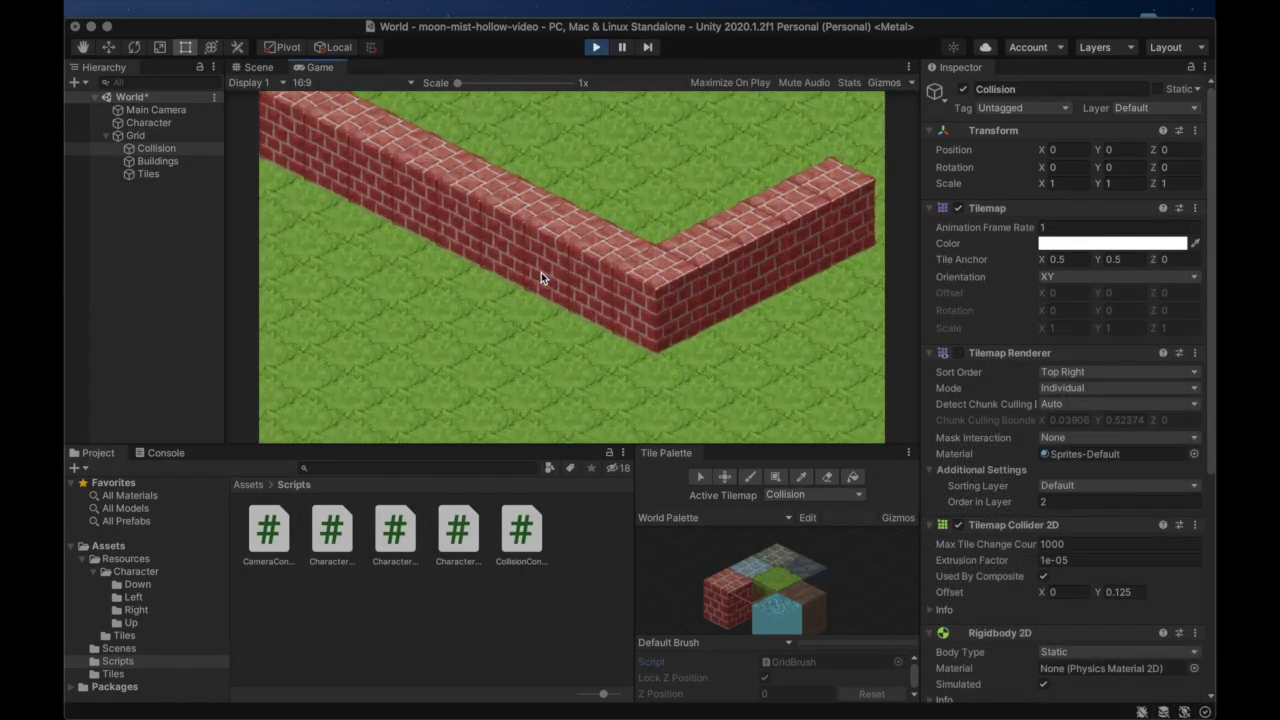
{"action": "left_click", "coordinate": [168, 124]}
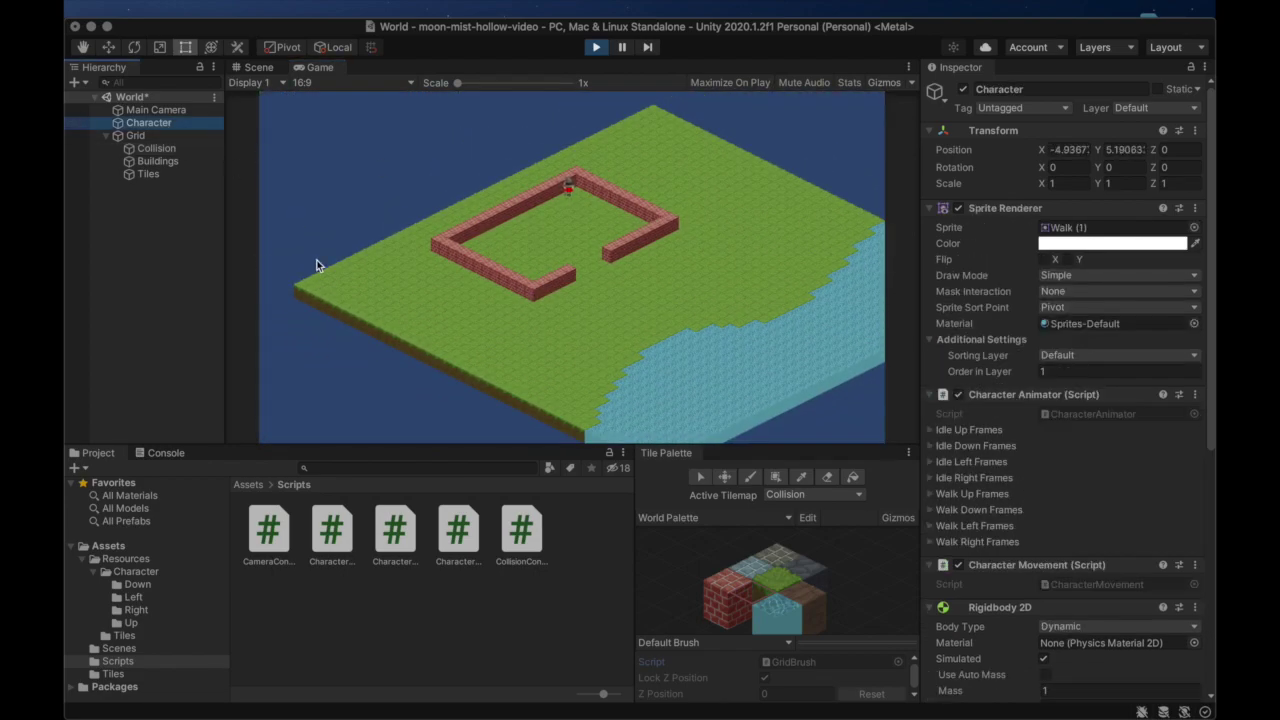
Duplicate the Character repeatedly with Cmd+D, filling the running game with about sixteen copies
{"action": "key", "text": "super+d"}
{"action": "key", "text": "super+d"}
{"action": "key", "text": "super+d"}
{"action": "key", "text": "super+d"}
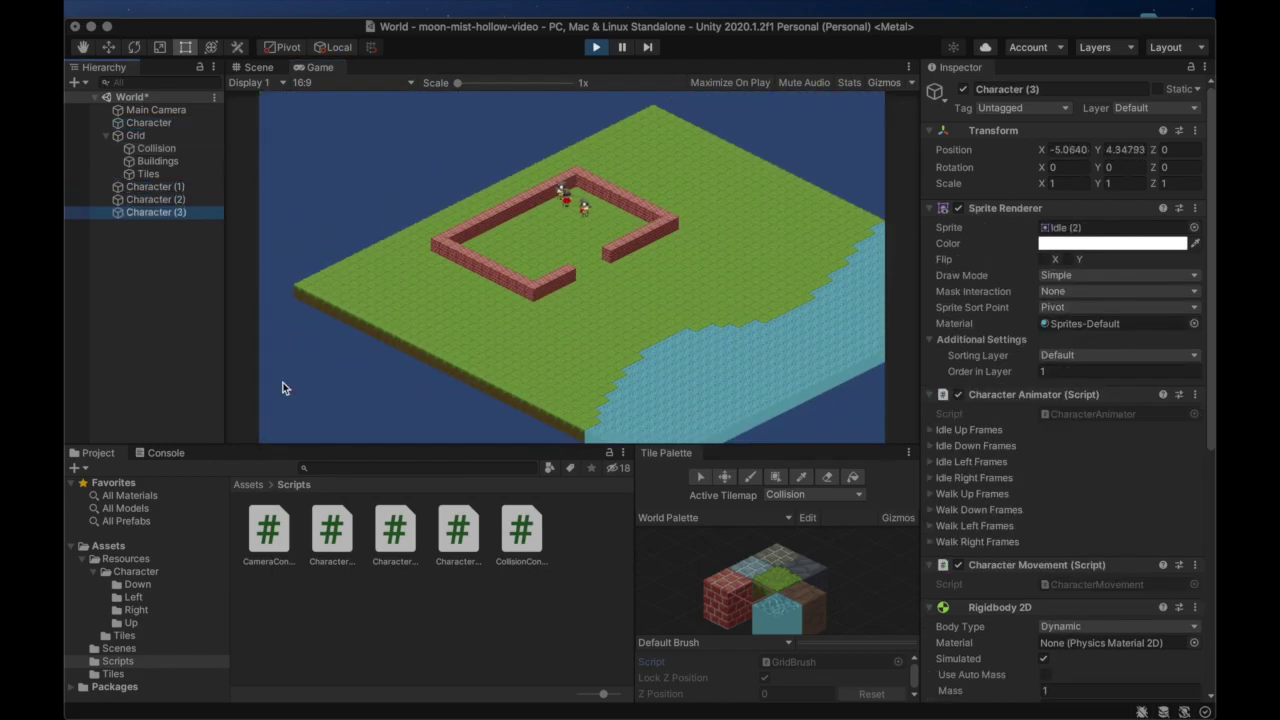
{"action": "key", "text": "super+d"}
{"action": "key", "text": "super+d"}
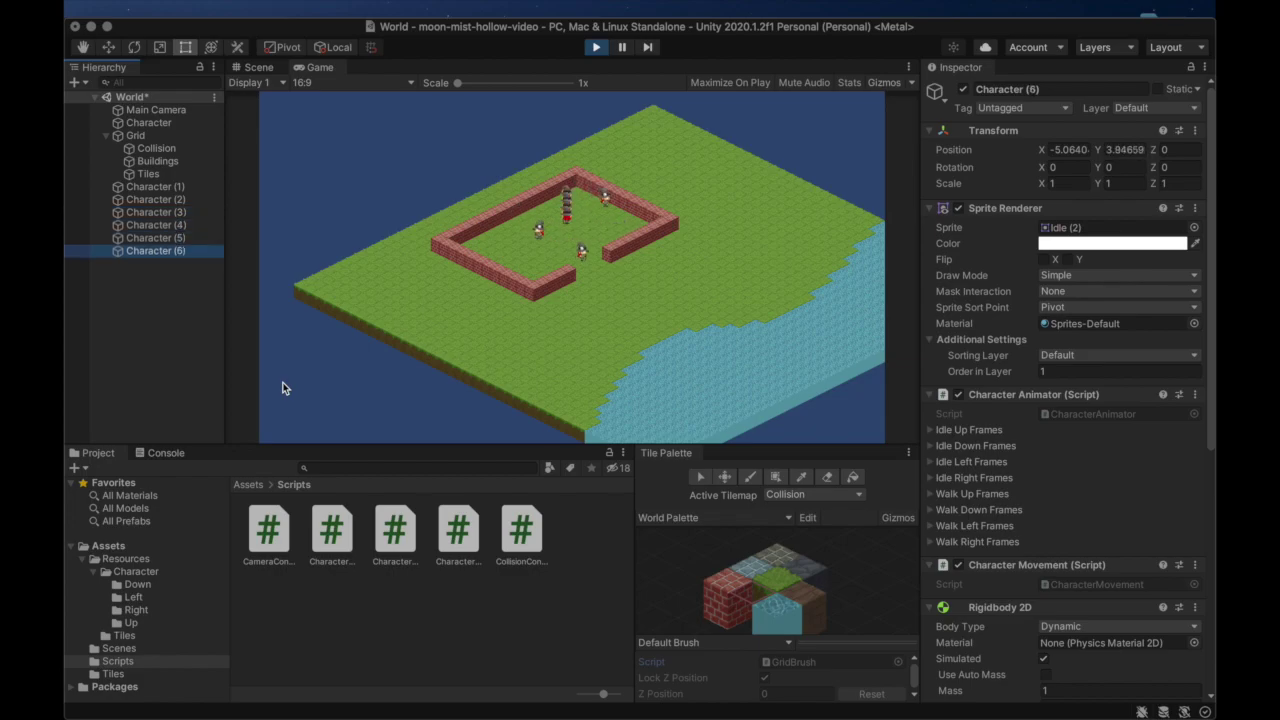
{"action": "key", "text": "super+d"}
{"action": "key", "text": "super+d"}
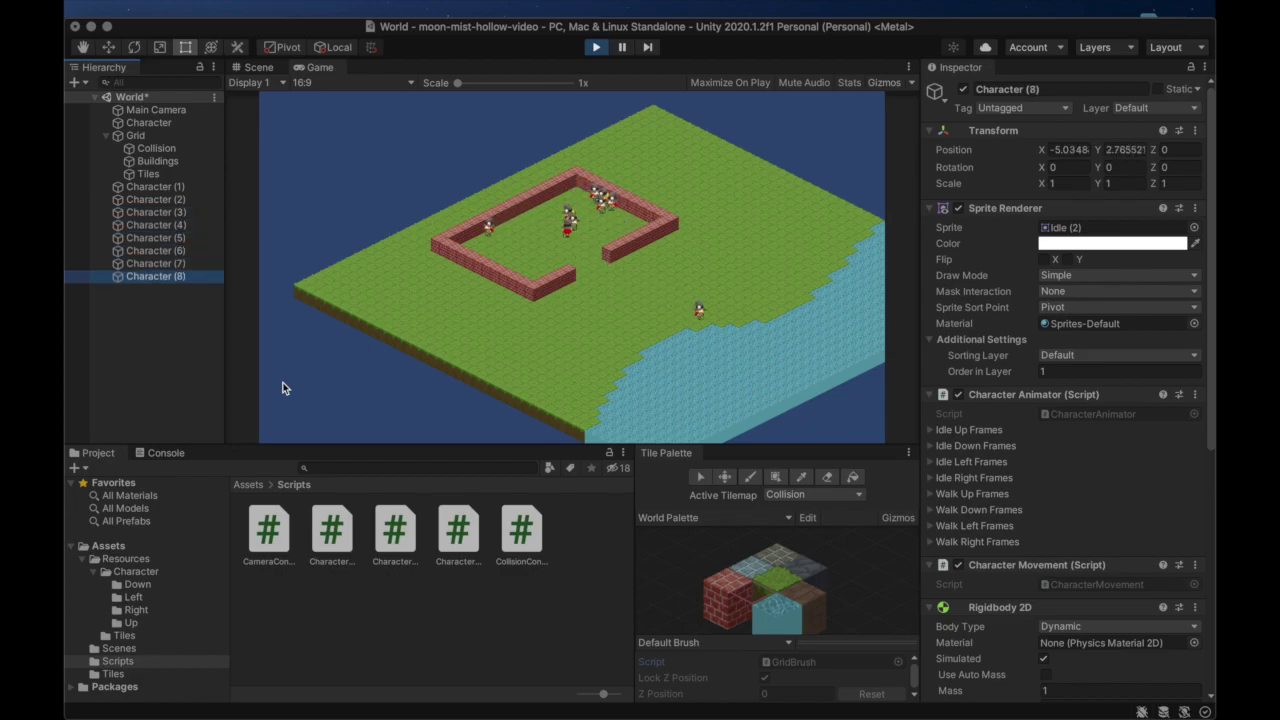
{"action": "key", "text": "super+d"}
{"action": "key", "text": "super+d"}
{"action": "key", "text": "super+d"}
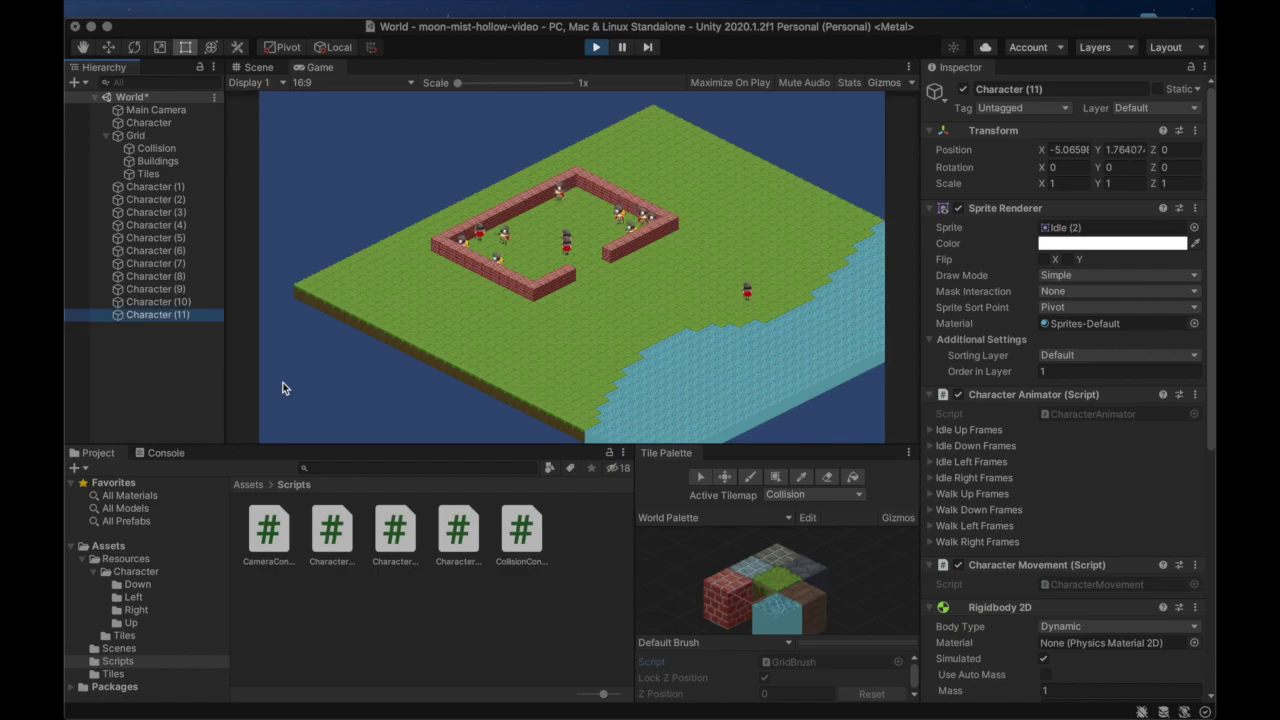
{"action": "key", "text": "super+d"}
{"action": "key", "text": "super+d"}
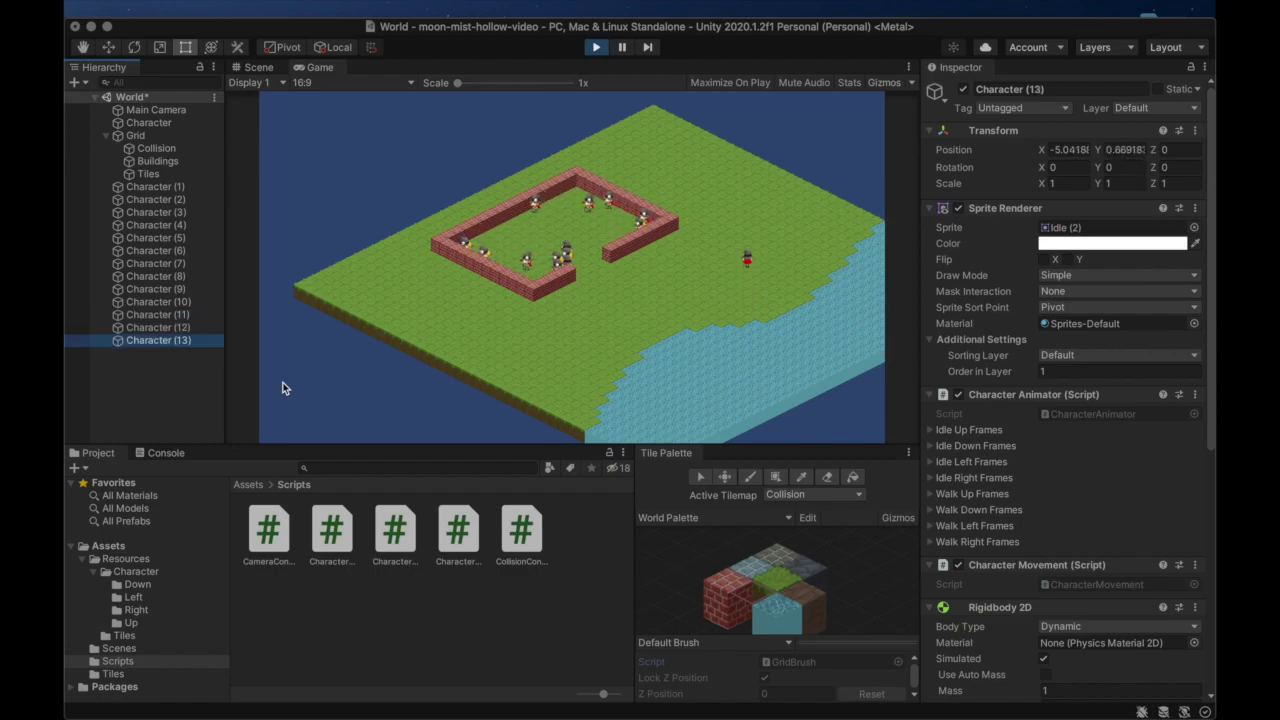
{"action": "key", "text": "super+d"}
{"action": "key", "text": "super+d"}
{"action": "key", "text": "super+d"}
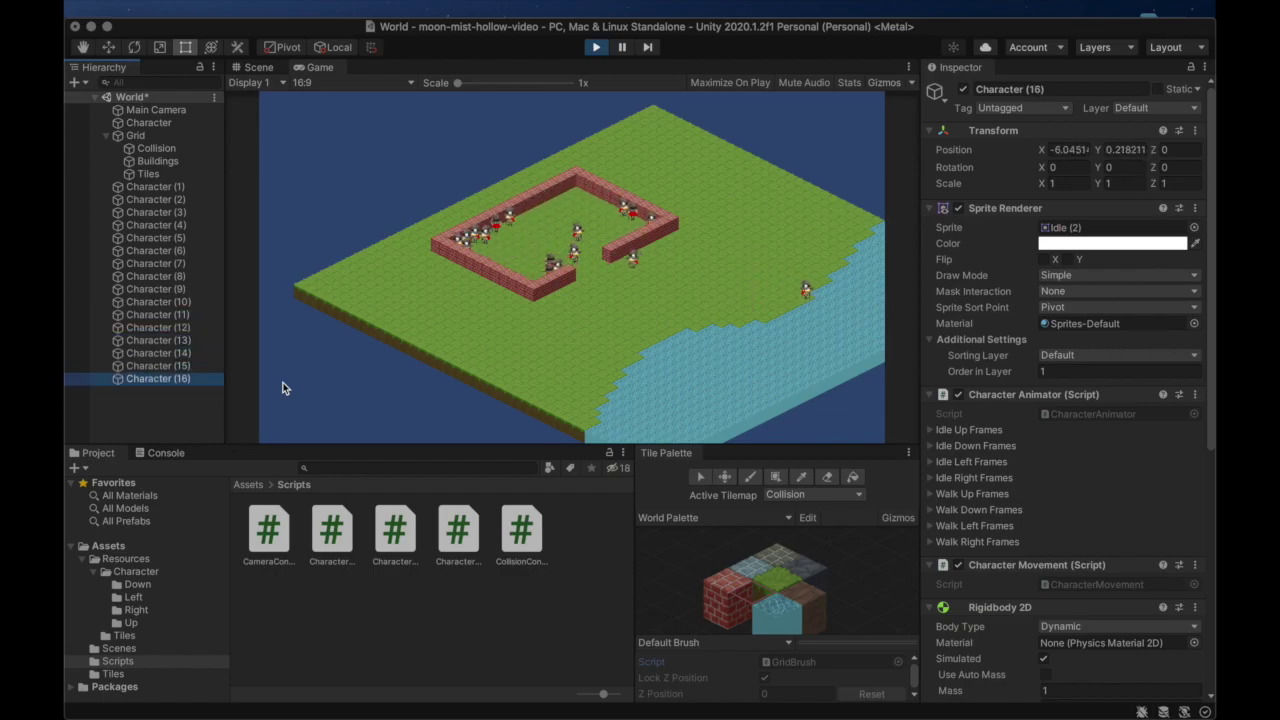
{"action": "key", "text": "super+d"}
{"action": "key", "text": "super+d"}
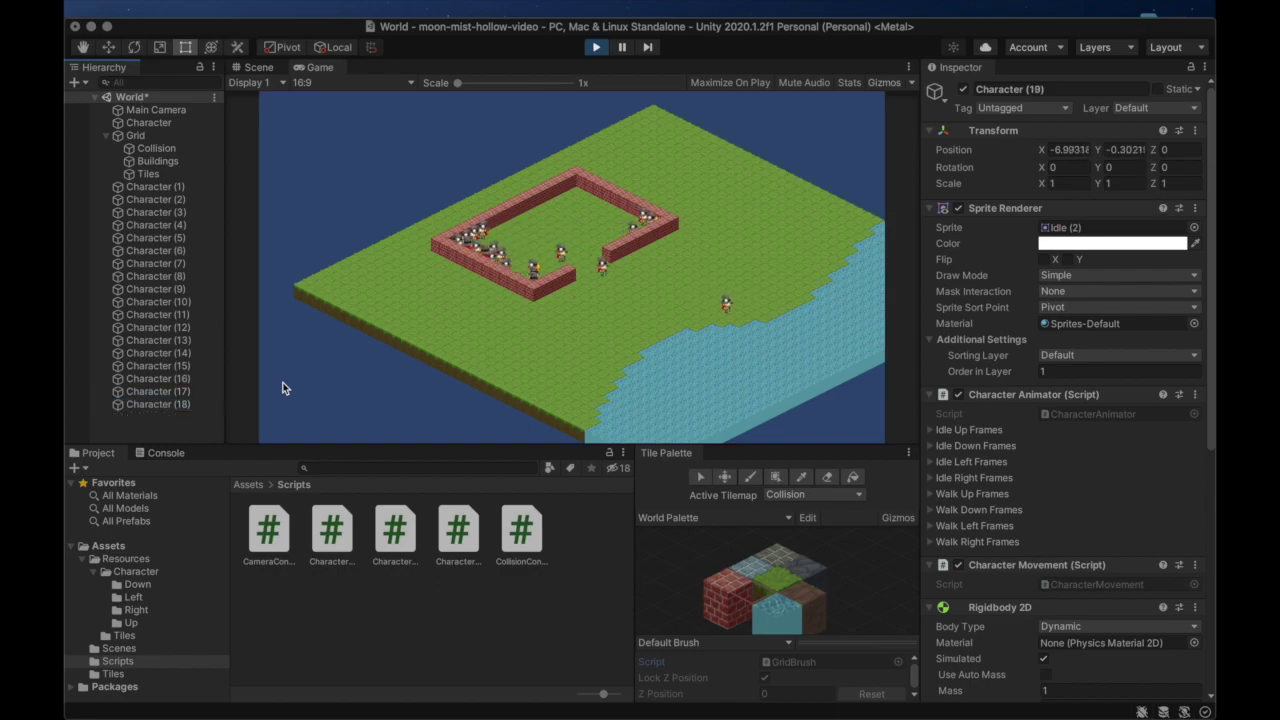